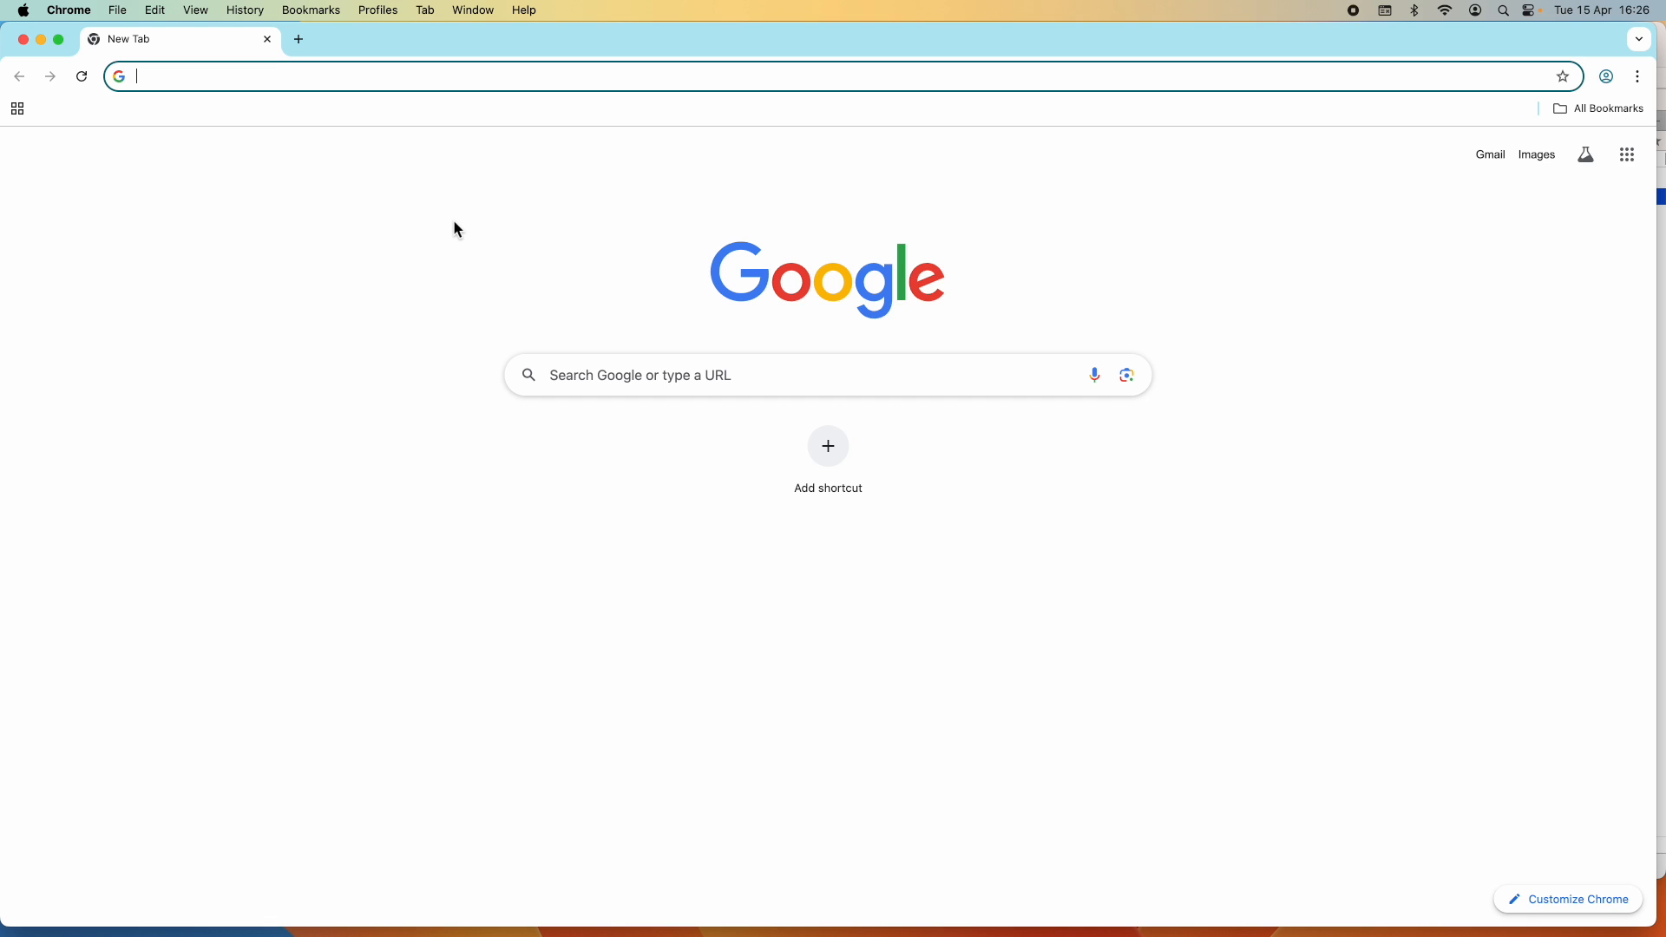
Go to jetbrains.com/idea and open the IntelliJ IDEA download page.
{"action": "type", "text": "jetbrains.com/idea"}
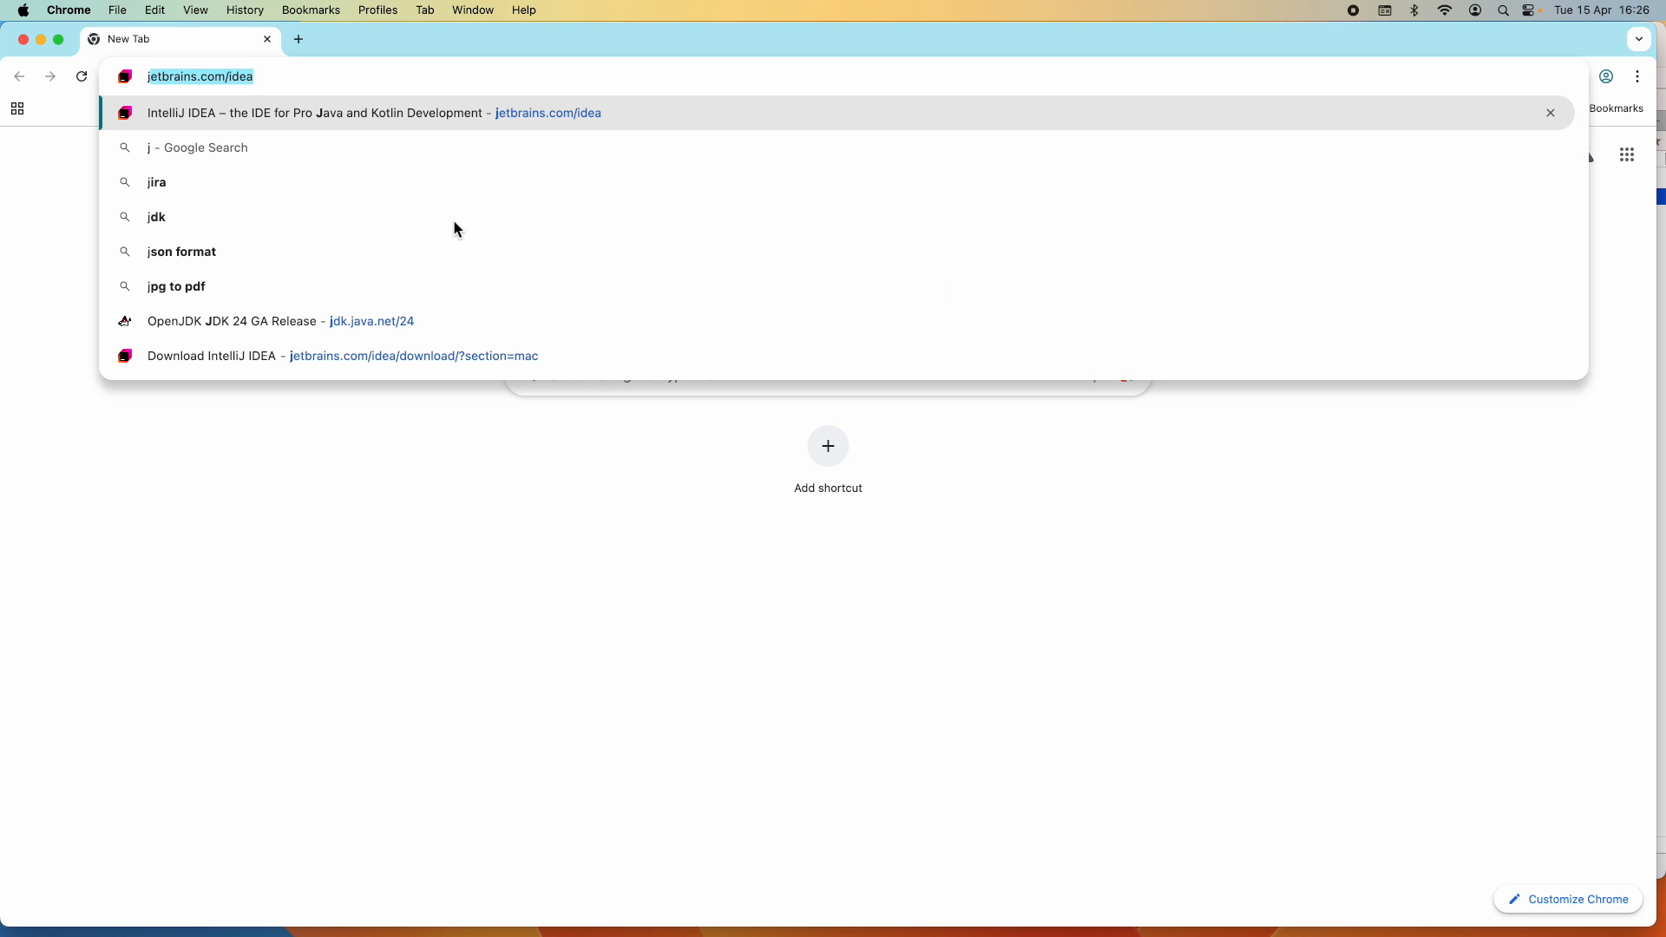
{"action": "key", "text": "Return"}
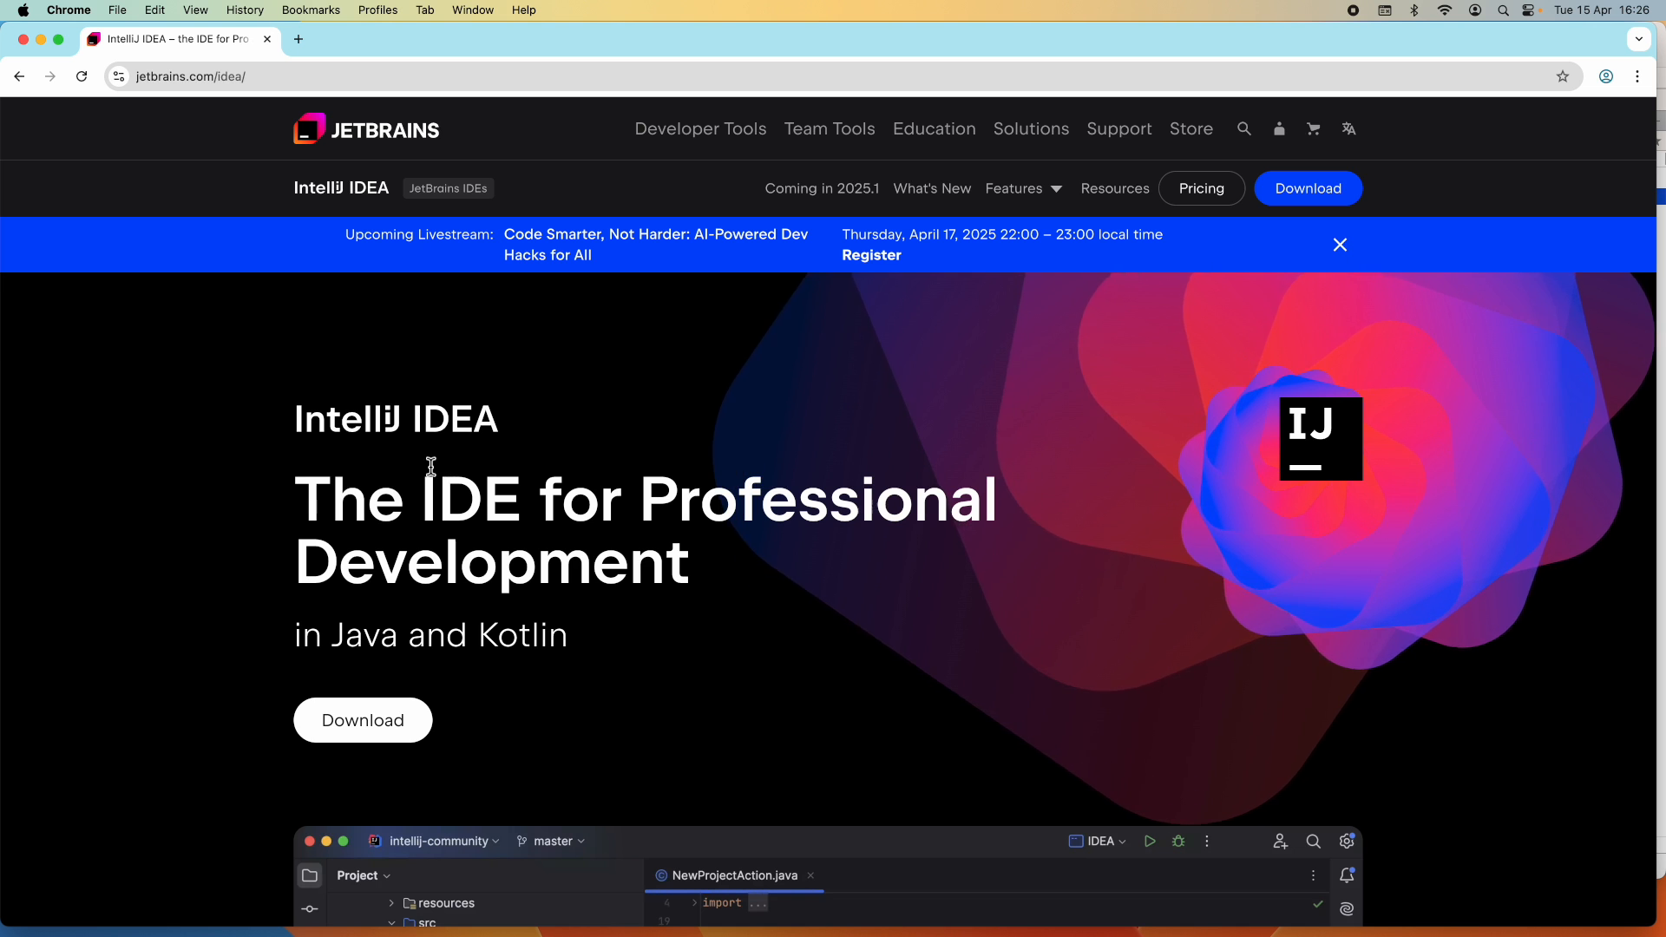
{"action": "scroll", "coordinate": [432, 466], "scroll_direction": "down", "scroll_amount": 5}
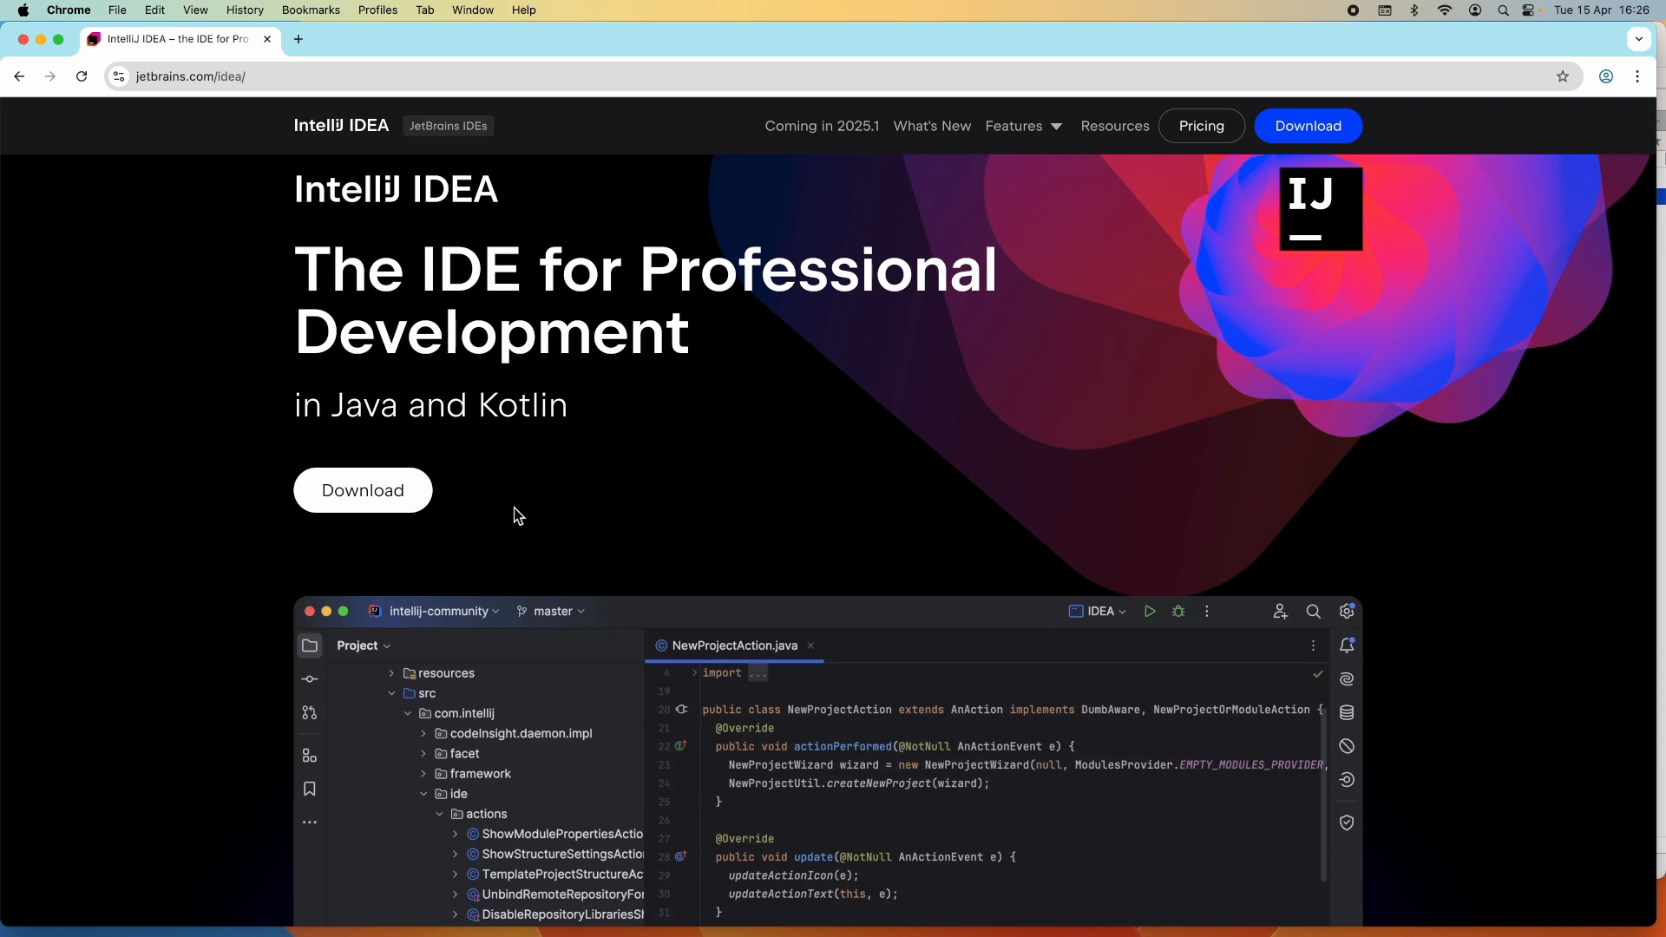
{"action": "left_click", "coordinate": [405, 504]}
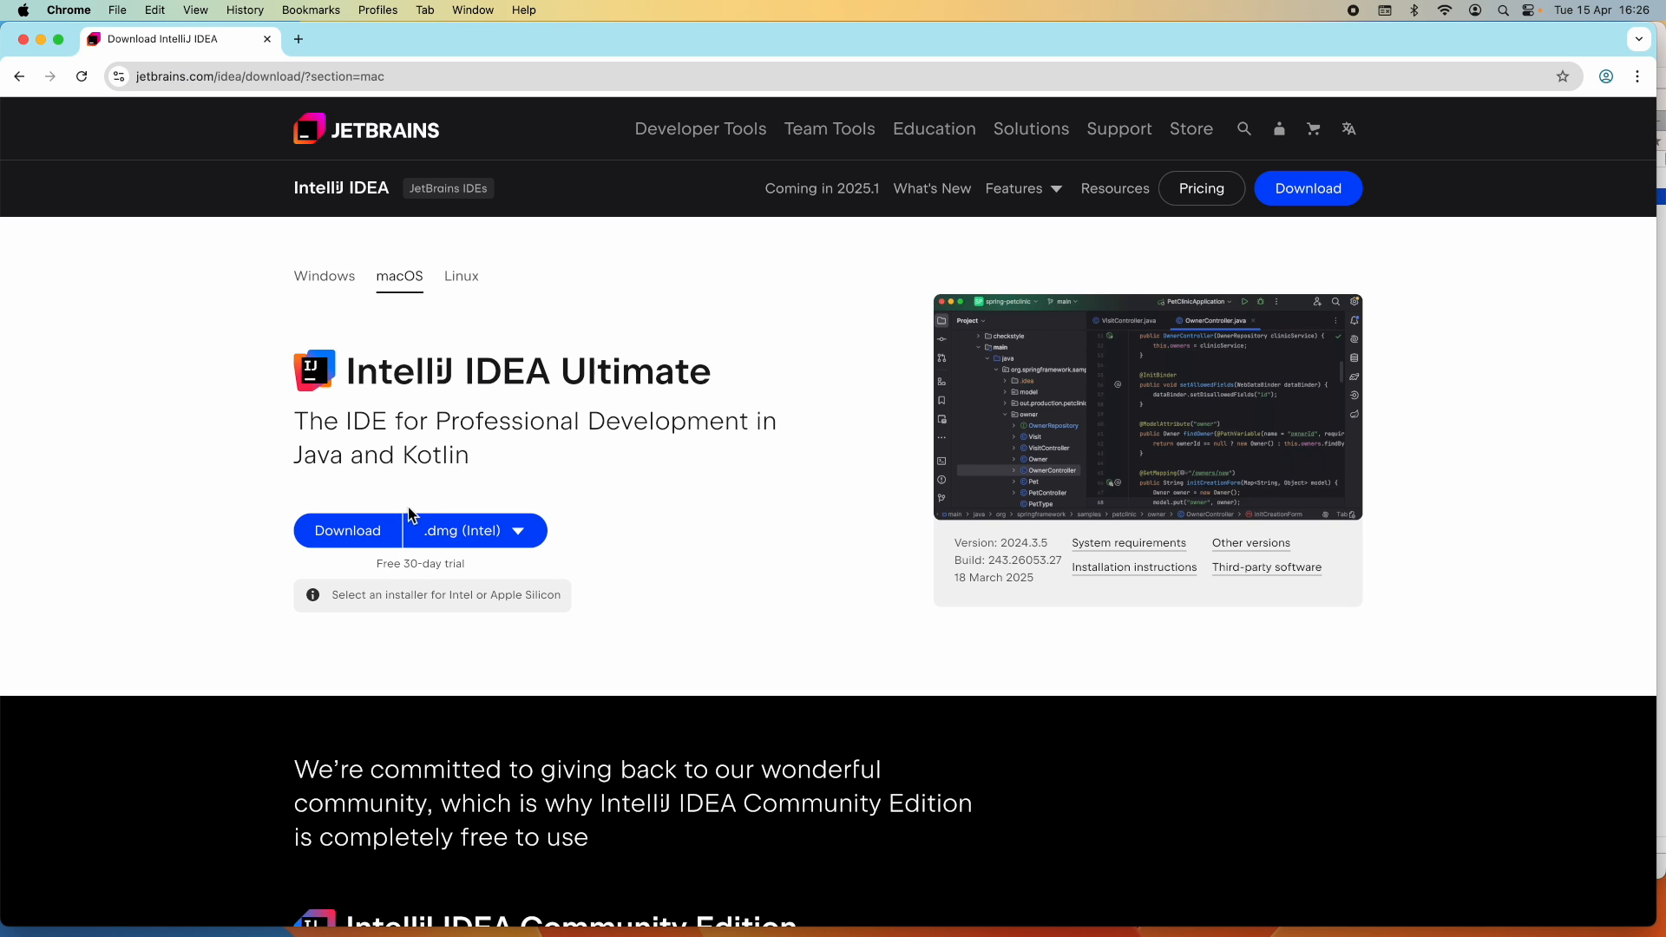
Review the macOS installer options and check the Mac's chip type in its system information.
{"action": "left_click", "coordinate": [518, 530]}
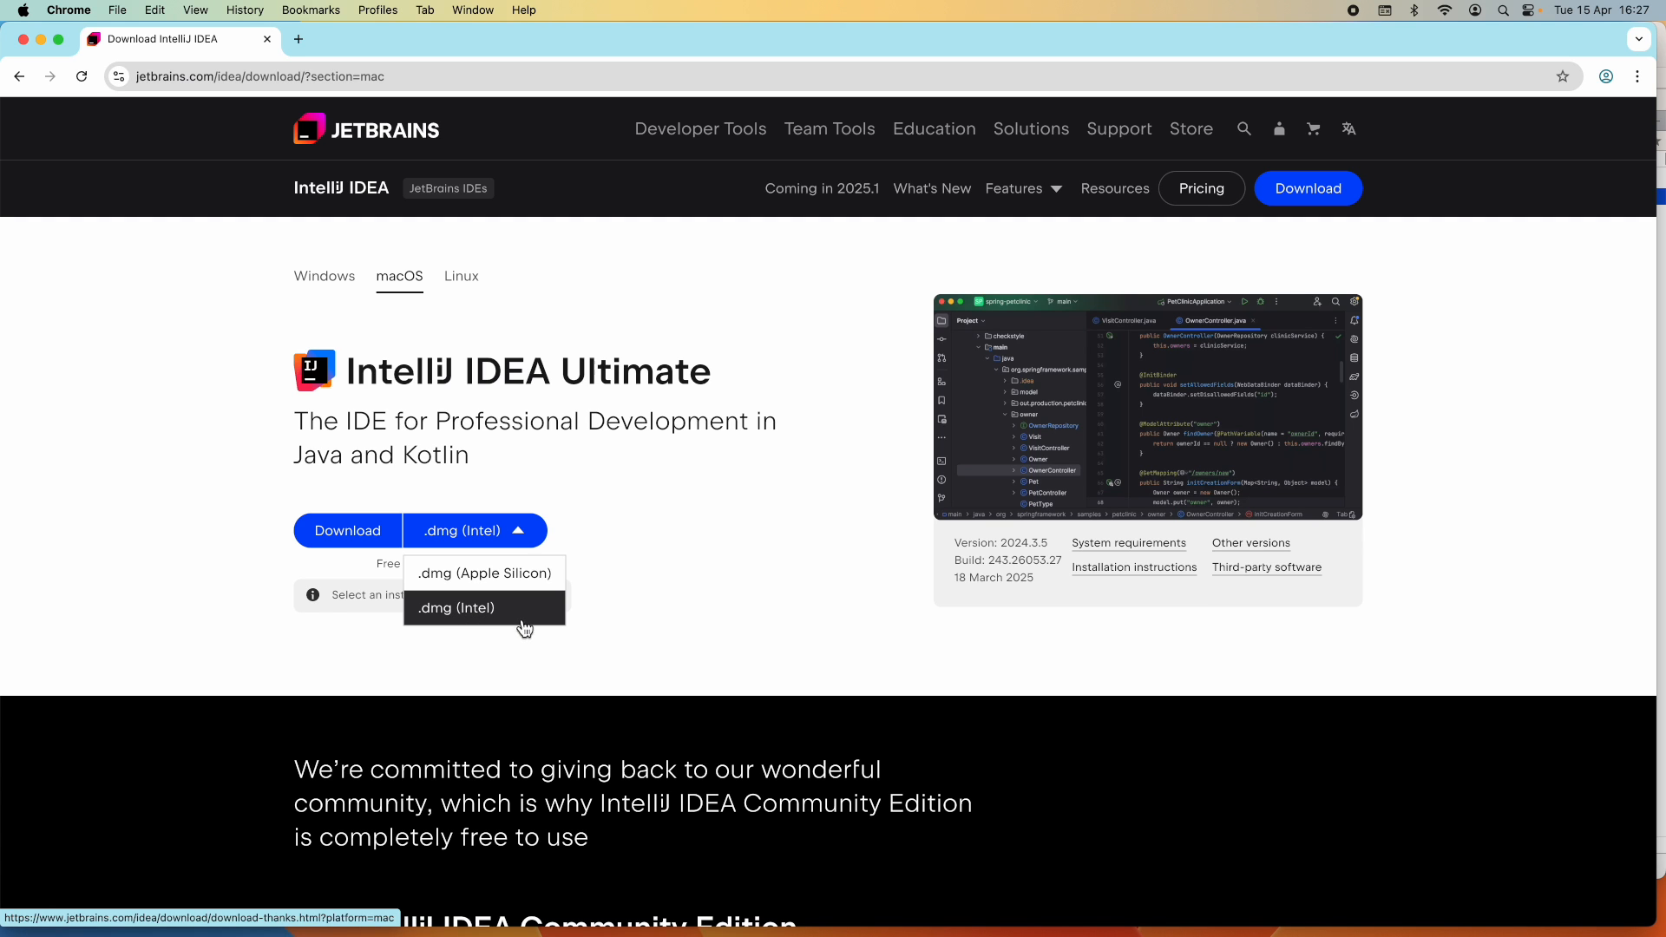
{"action": "left_click", "coordinate": [647, 611]}
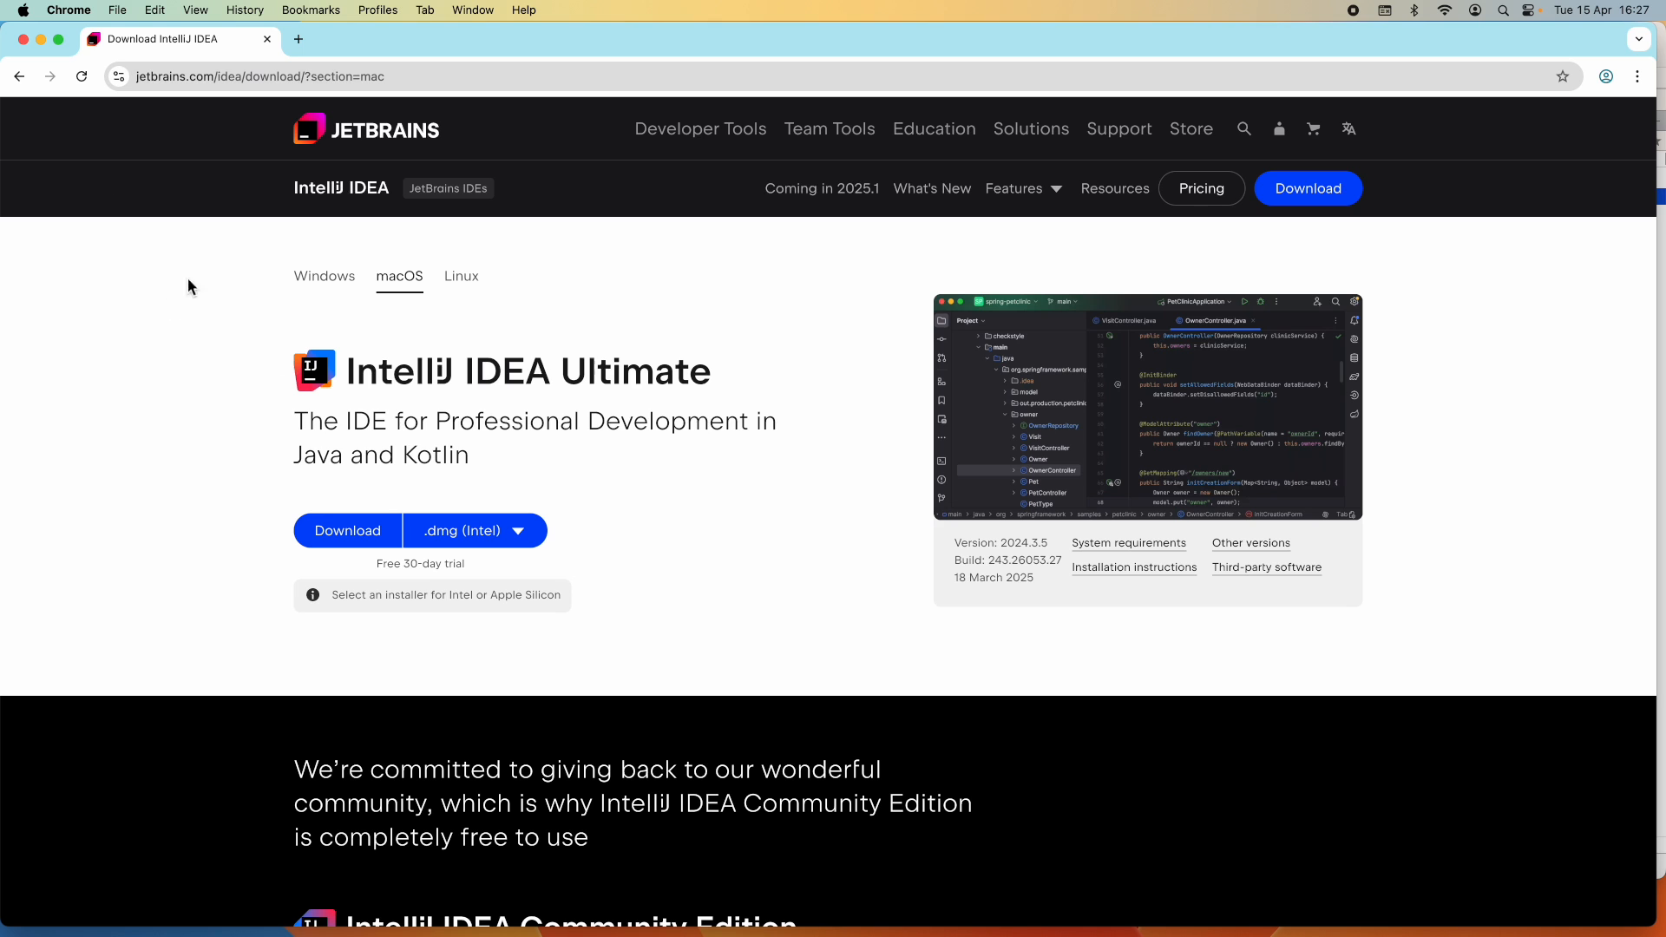
{"action": "left_click", "coordinate": [22, 10]}
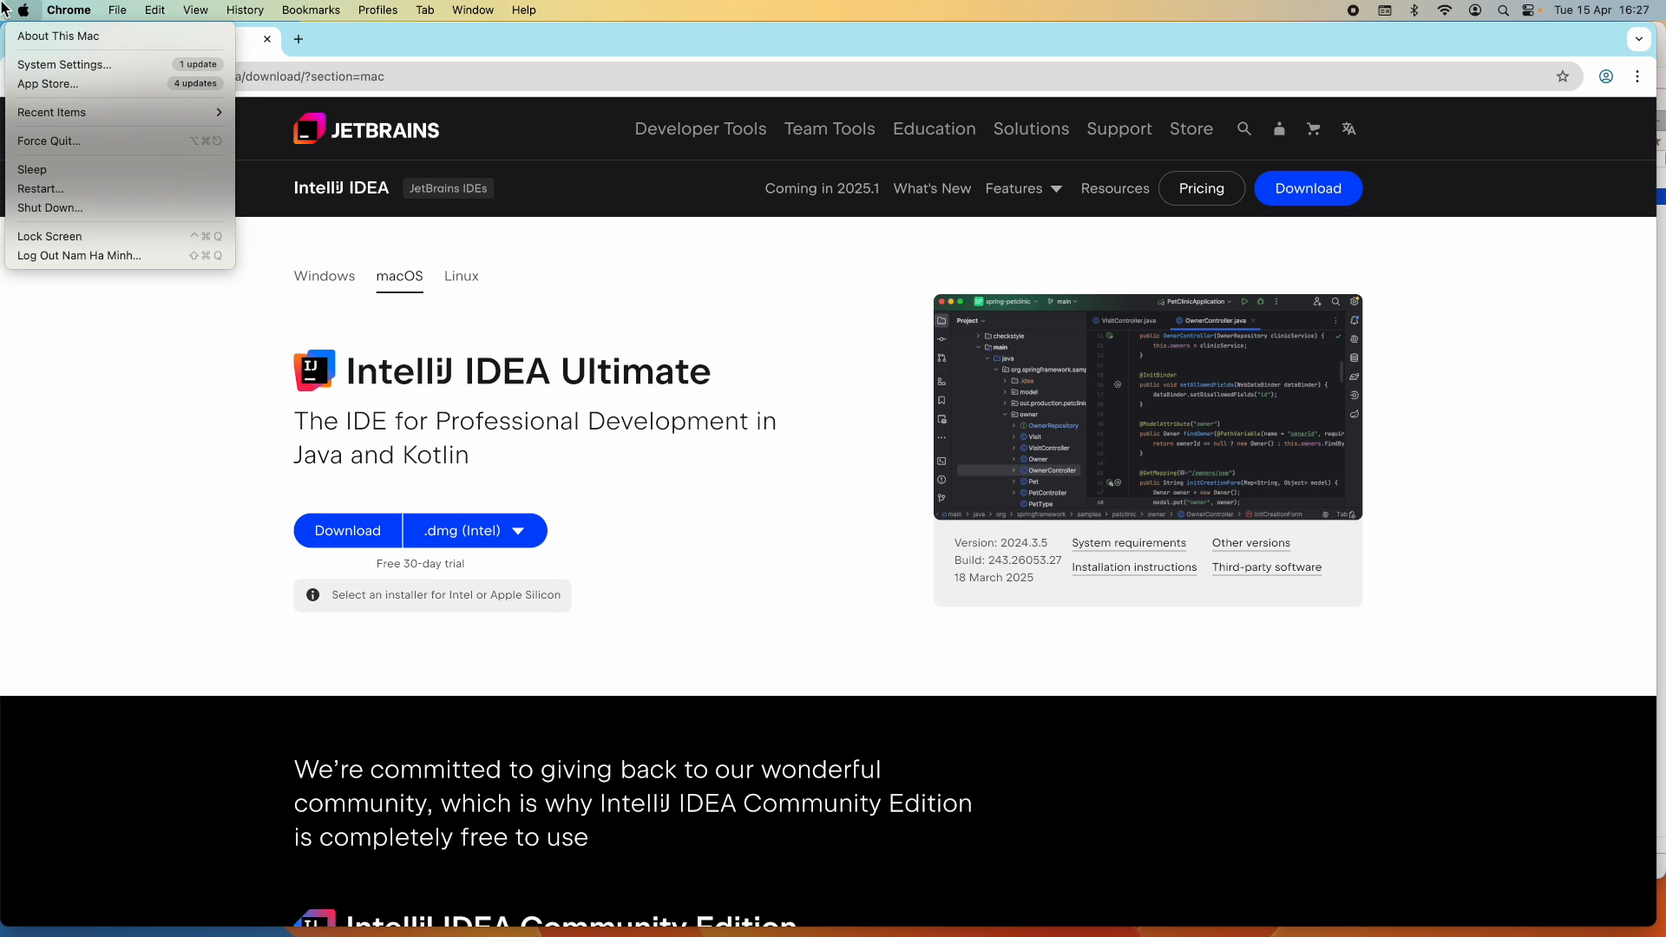
{"action": "left_click", "coordinate": [34, 39]}
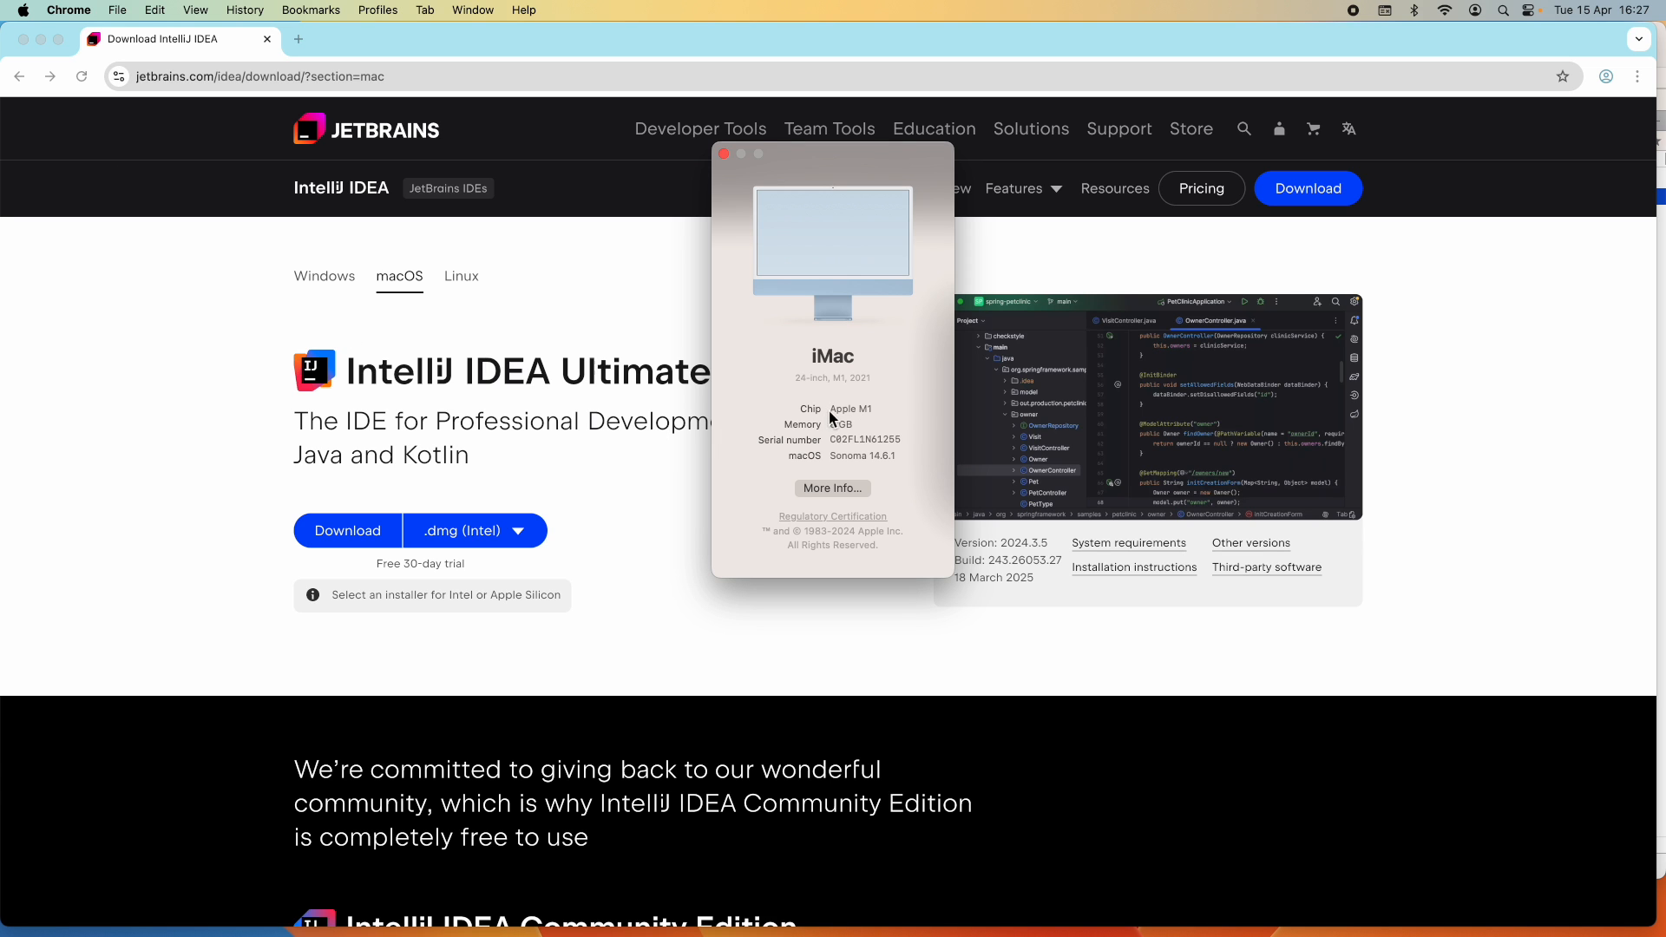
{"action": "left_click_drag", "start_coordinate": [831, 411], "coordinate": [878, 409]}
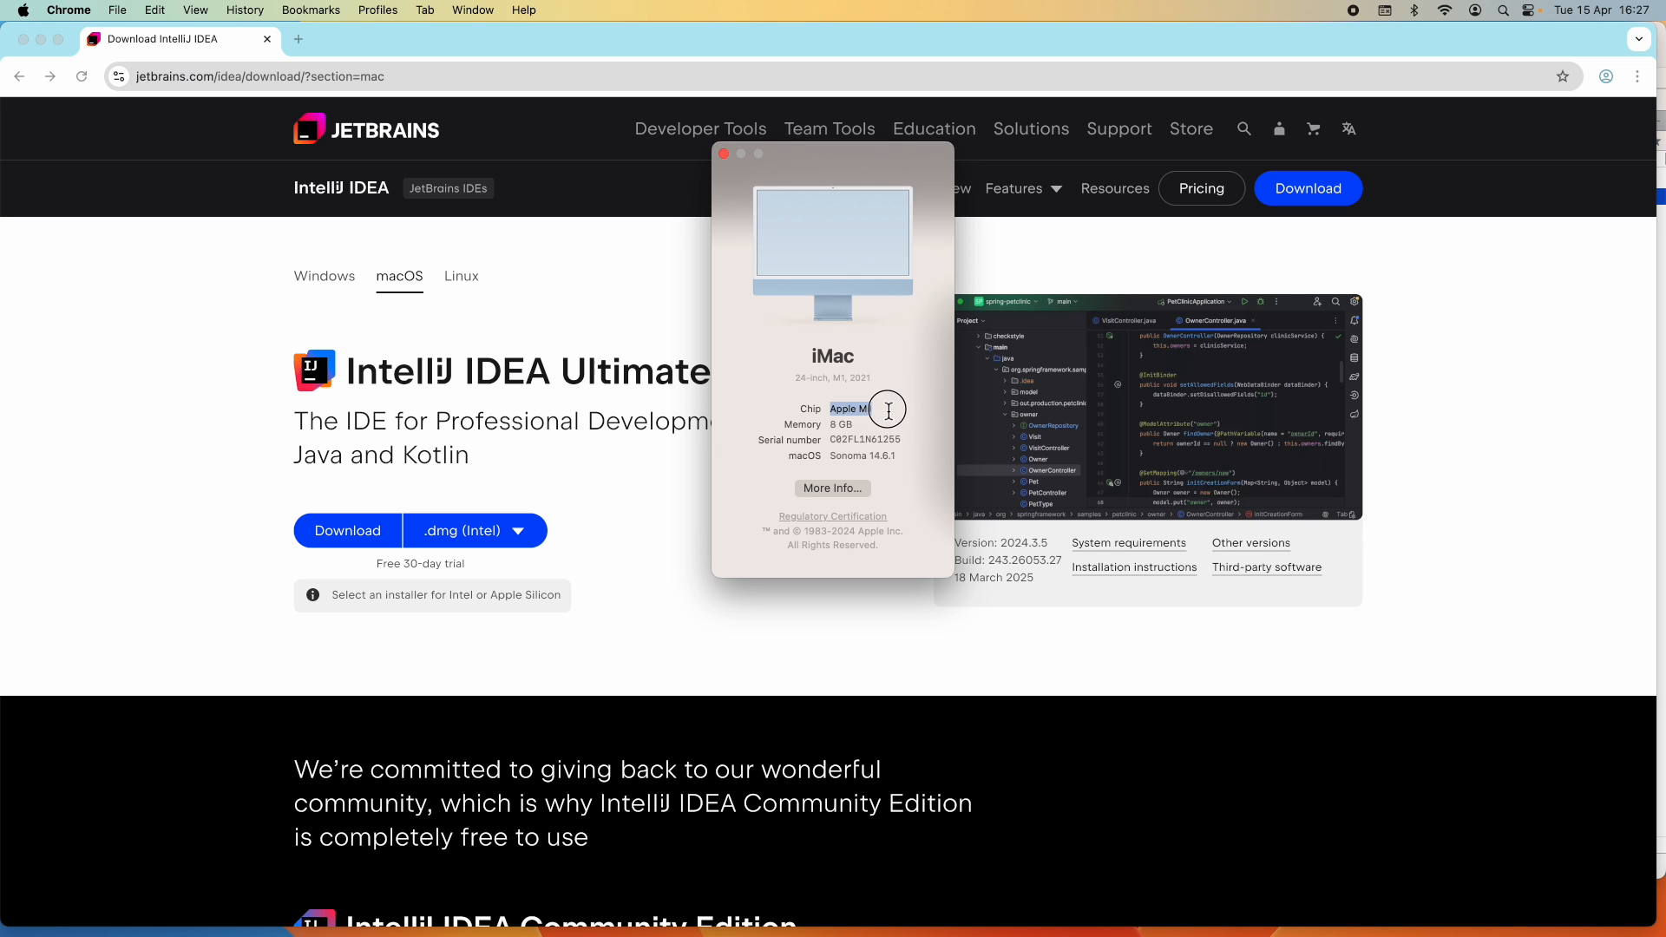
{"action": "left_click", "coordinate": [726, 155]}
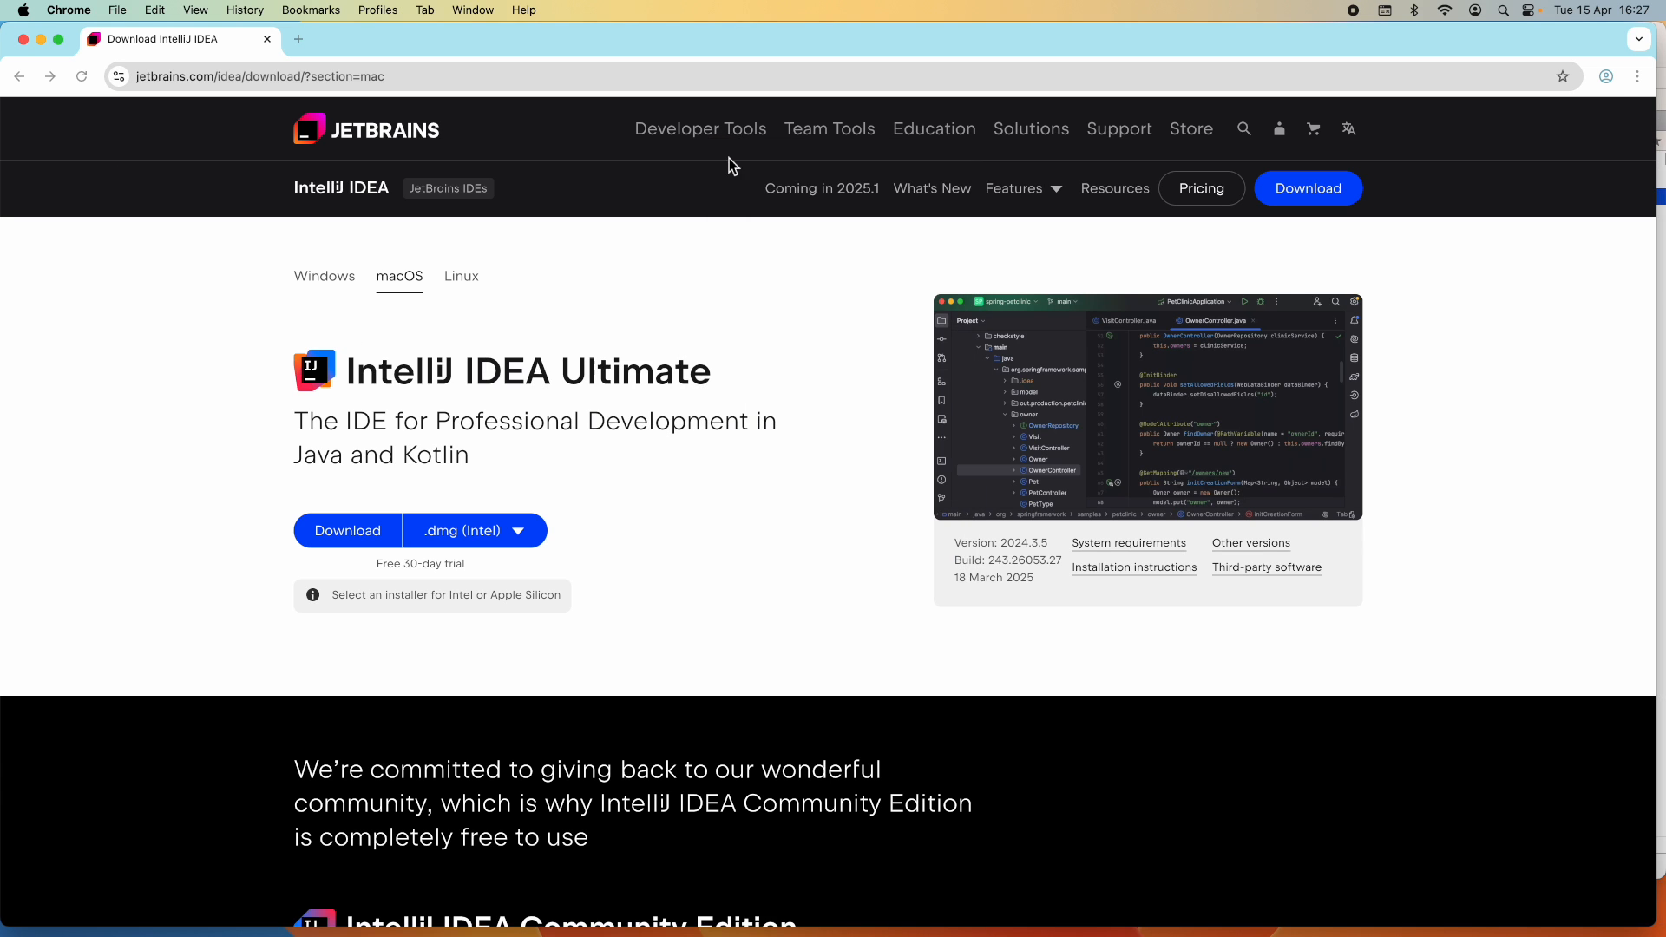
Download the IntelliJ IDEA Ultimate .dmg (Apple Silicon) installer to the Downloads folder and check its download progress.
{"action": "left_click", "coordinate": [521, 534]}
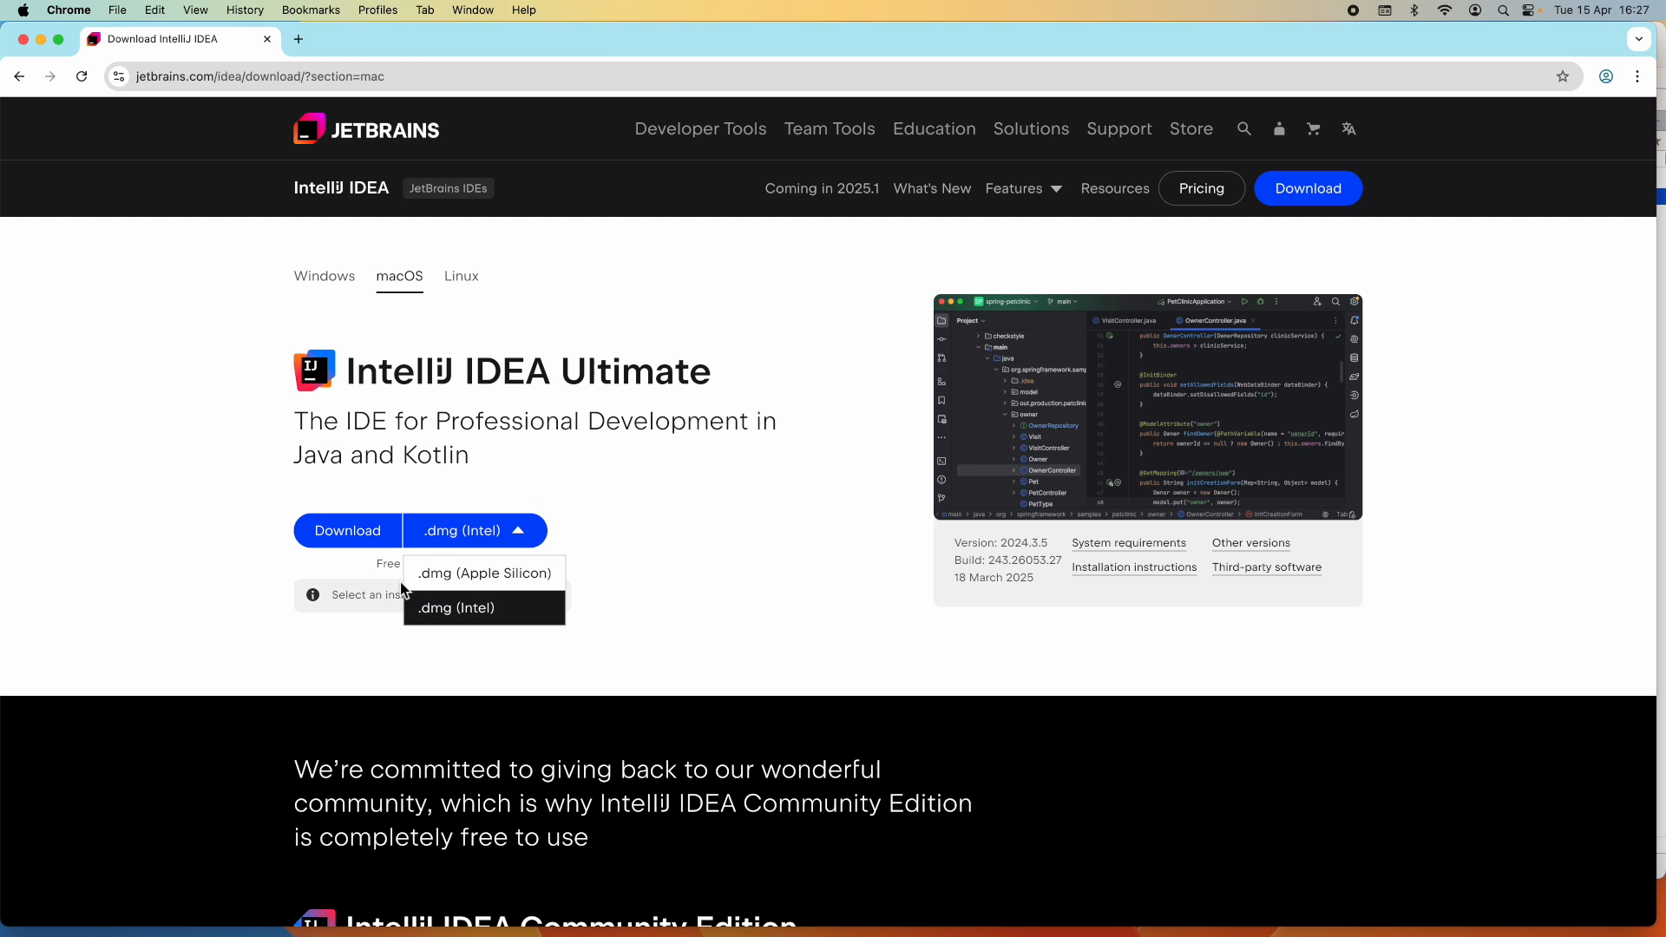
{"action": "left_click", "coordinate": [683, 563]}
{"action": "left_click", "coordinate": [532, 540]}
{"action": "left_click", "coordinate": [506, 576]}
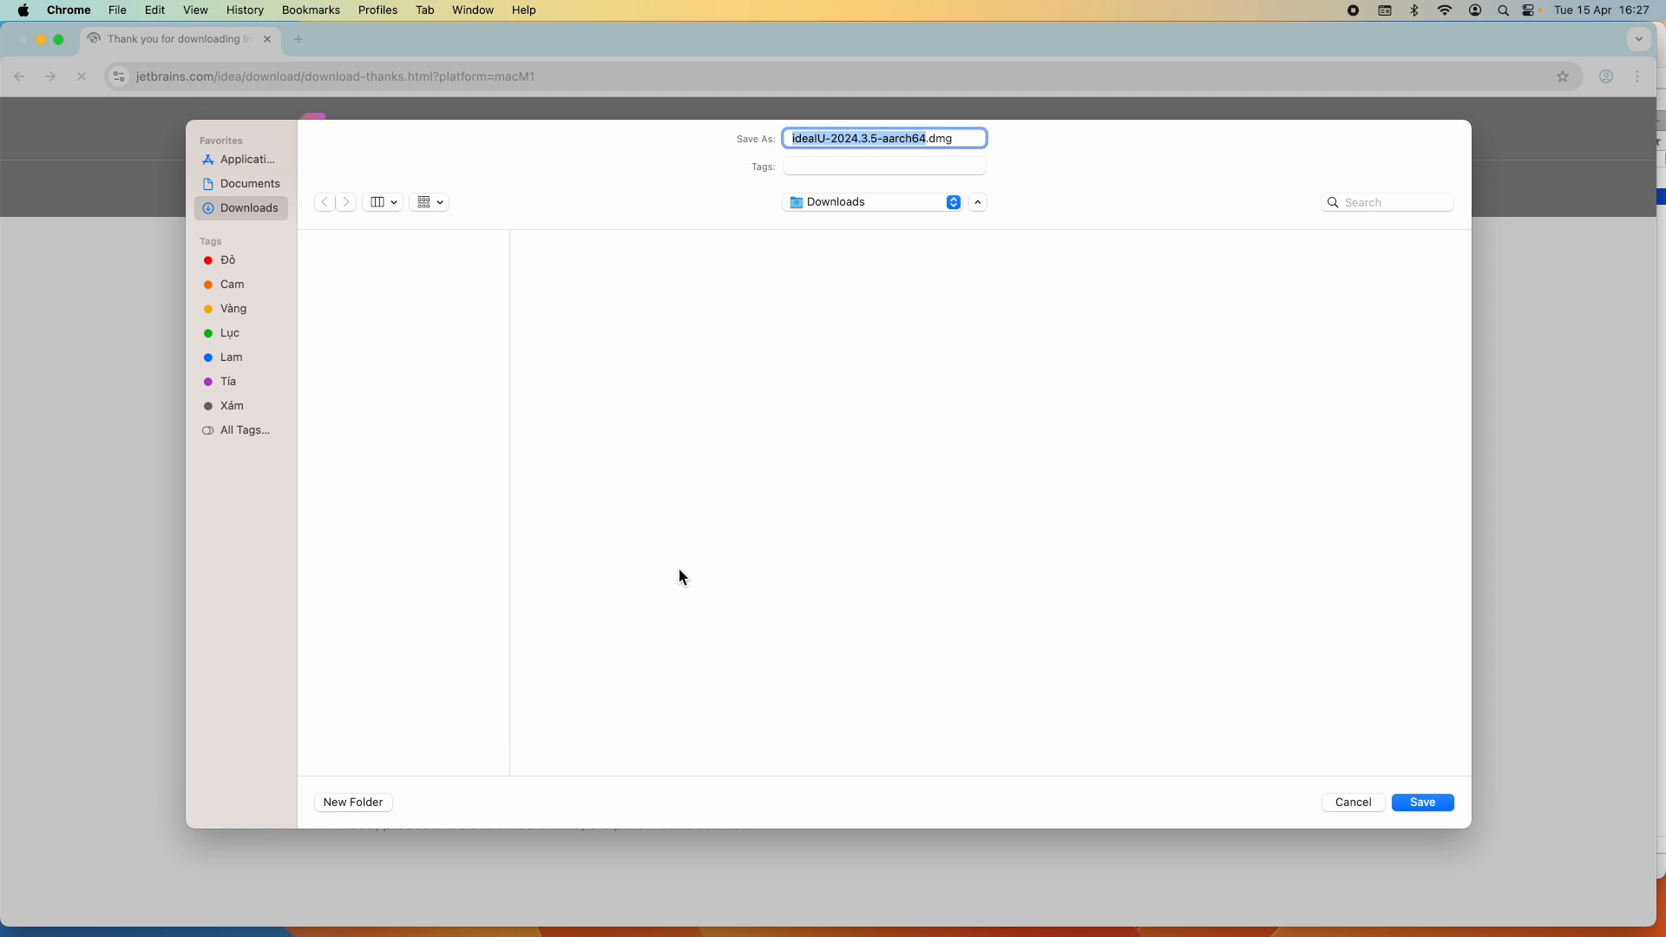
{"action": "left_click", "coordinate": [1428, 803]}
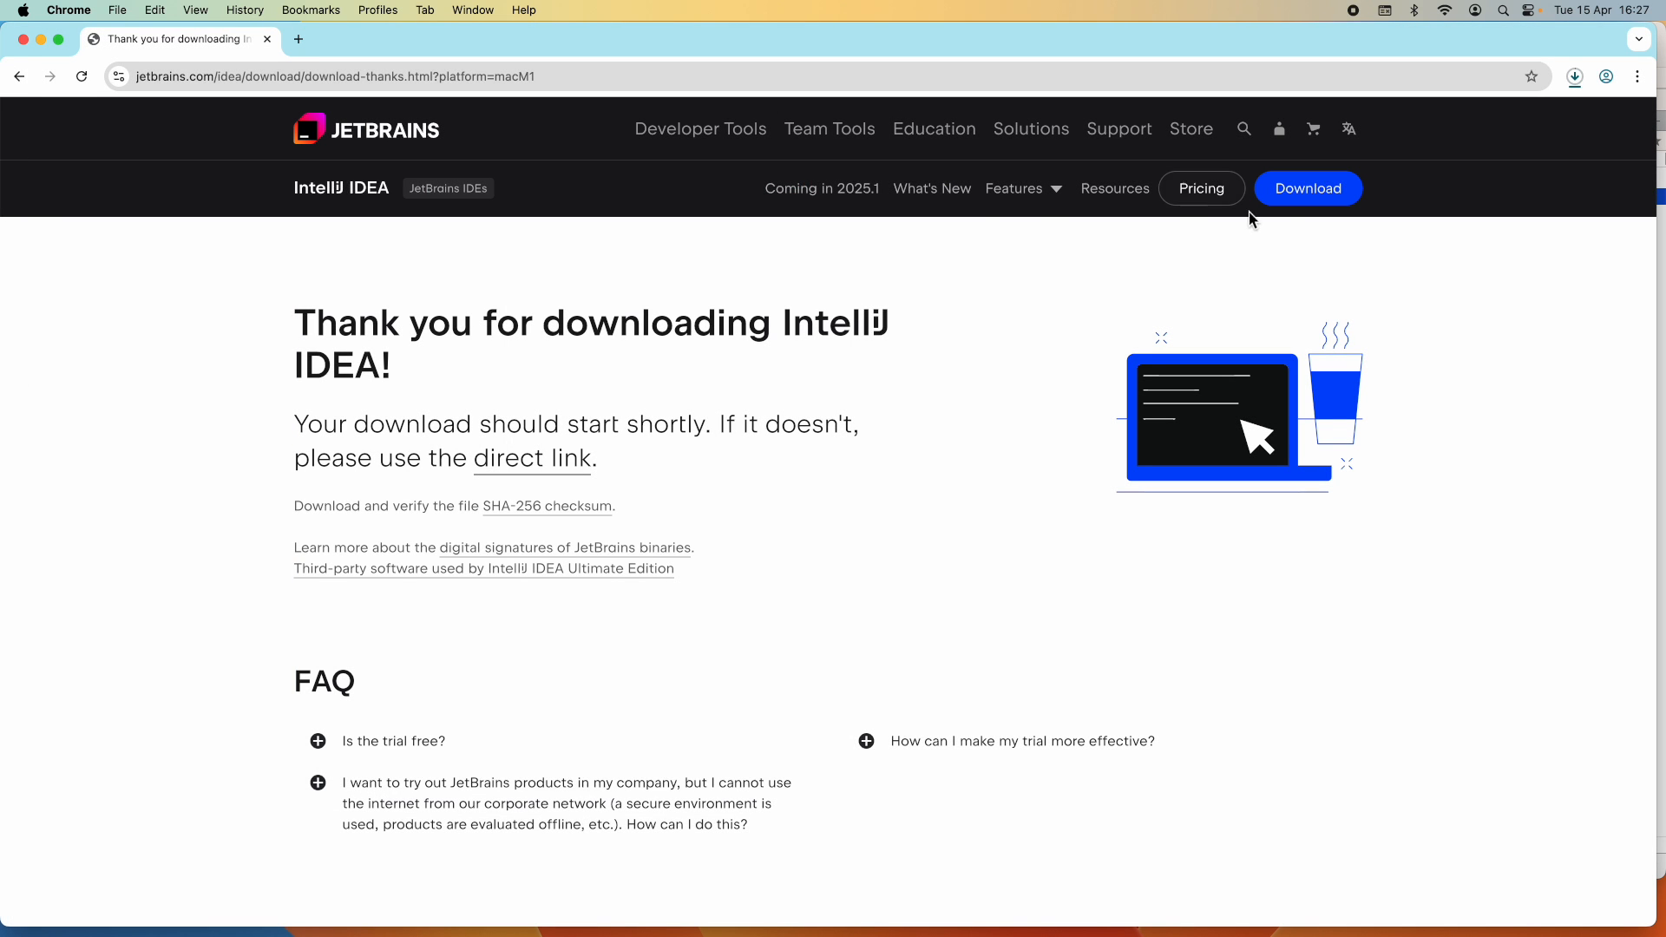
{"action": "left_click", "coordinate": [1576, 78]}
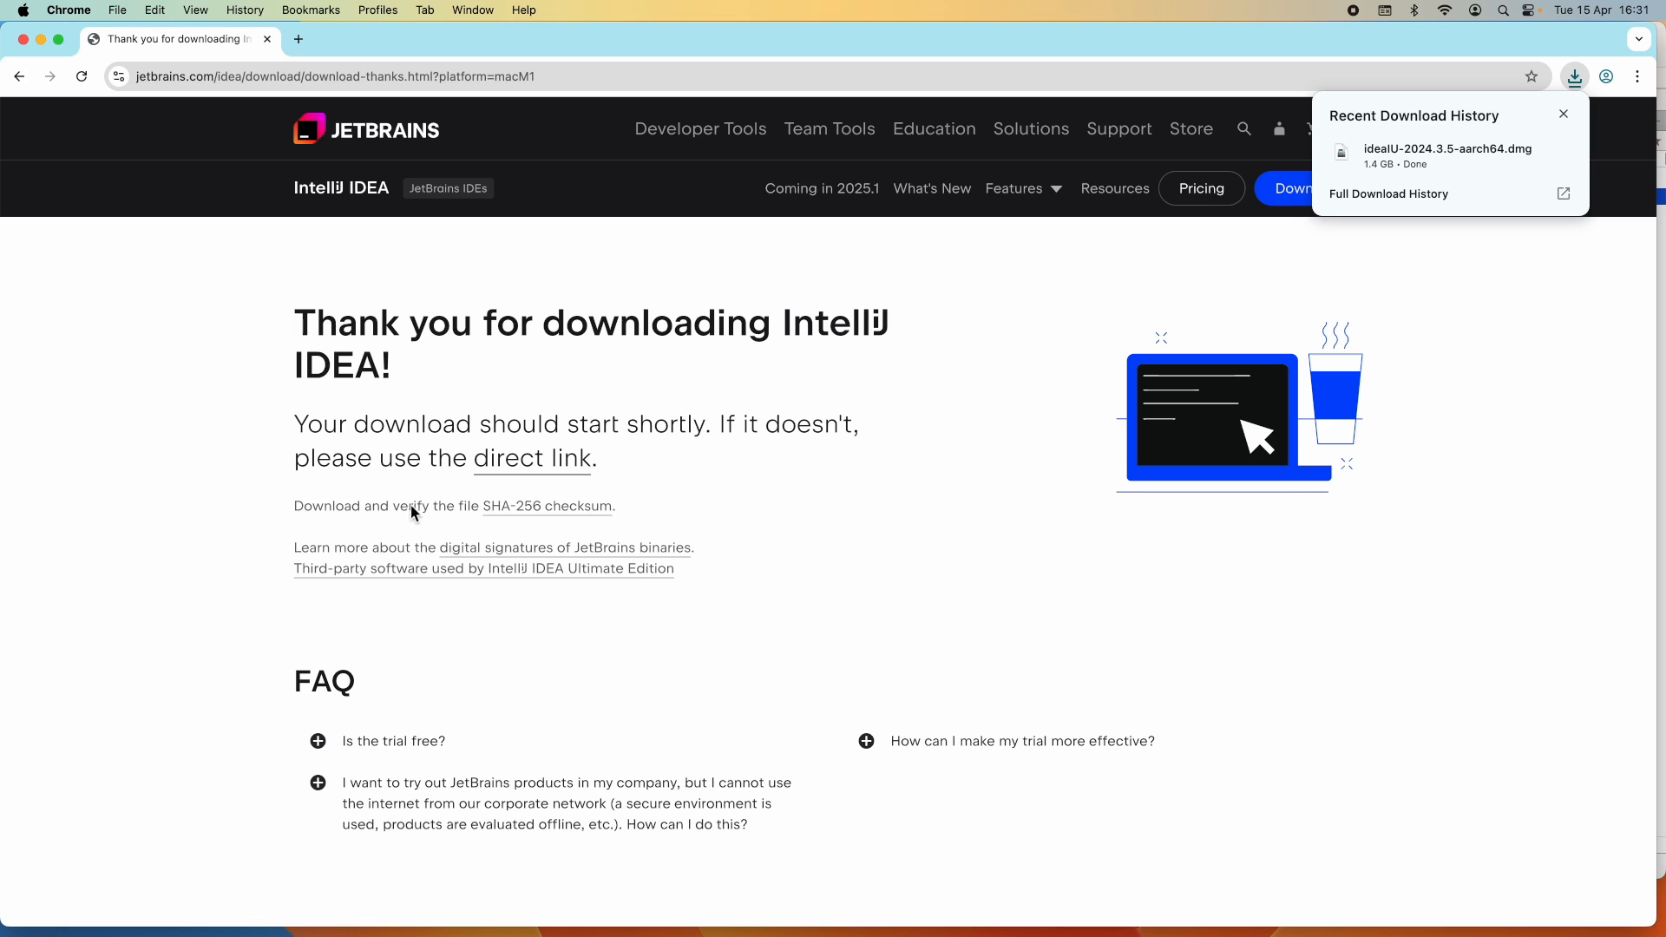
Highlight the SHA-256 checksum note, then open Terminal and shrink its window to about 126×25 characters over the page.
{"action": "left_click_drag", "start_coordinate": [388, 503], "coordinate": [647, 512]}
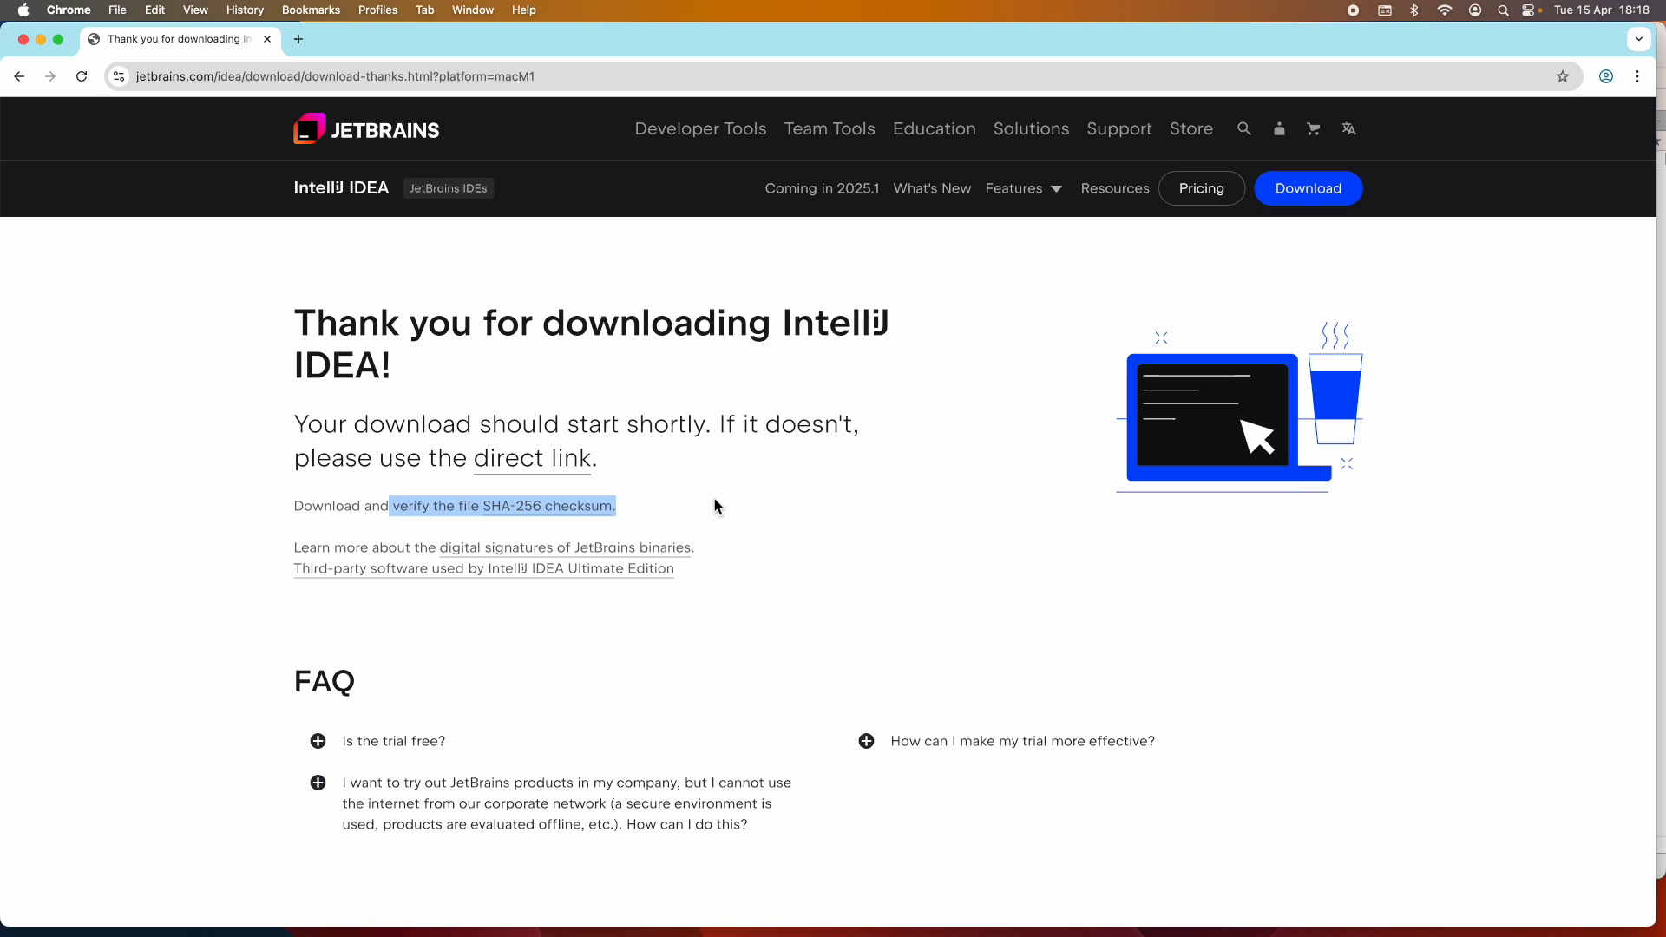
{"action": "key", "text": "super+space"}
{"action": "type", "text": "terminal"}
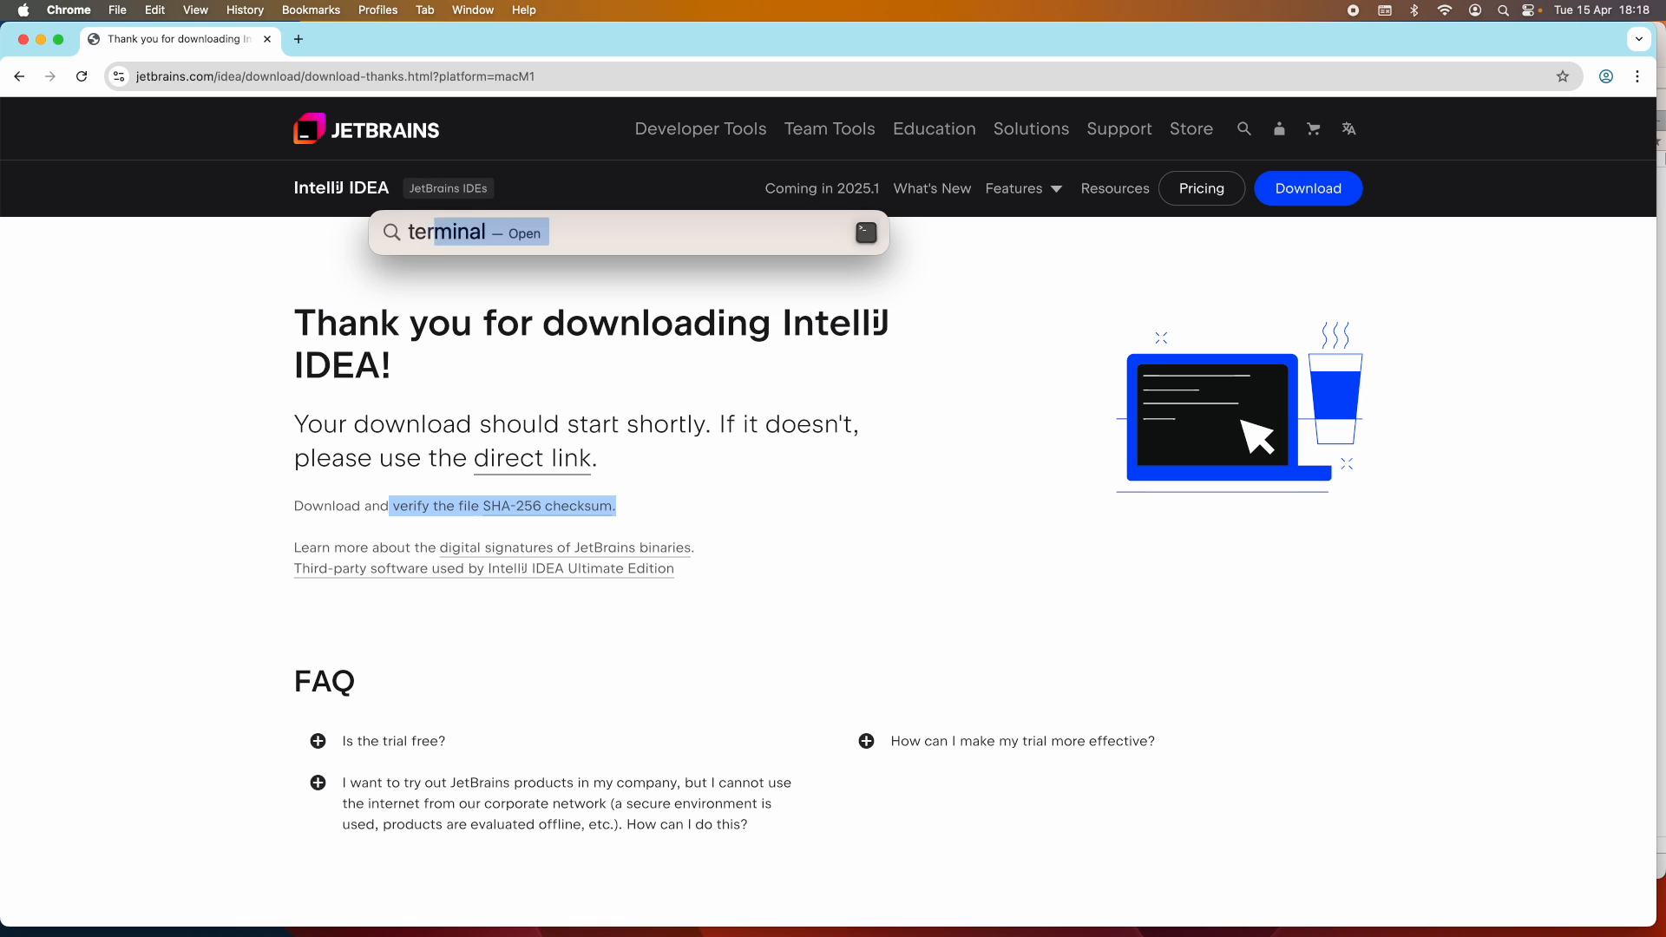
{"action": "key", "text": "Return"}
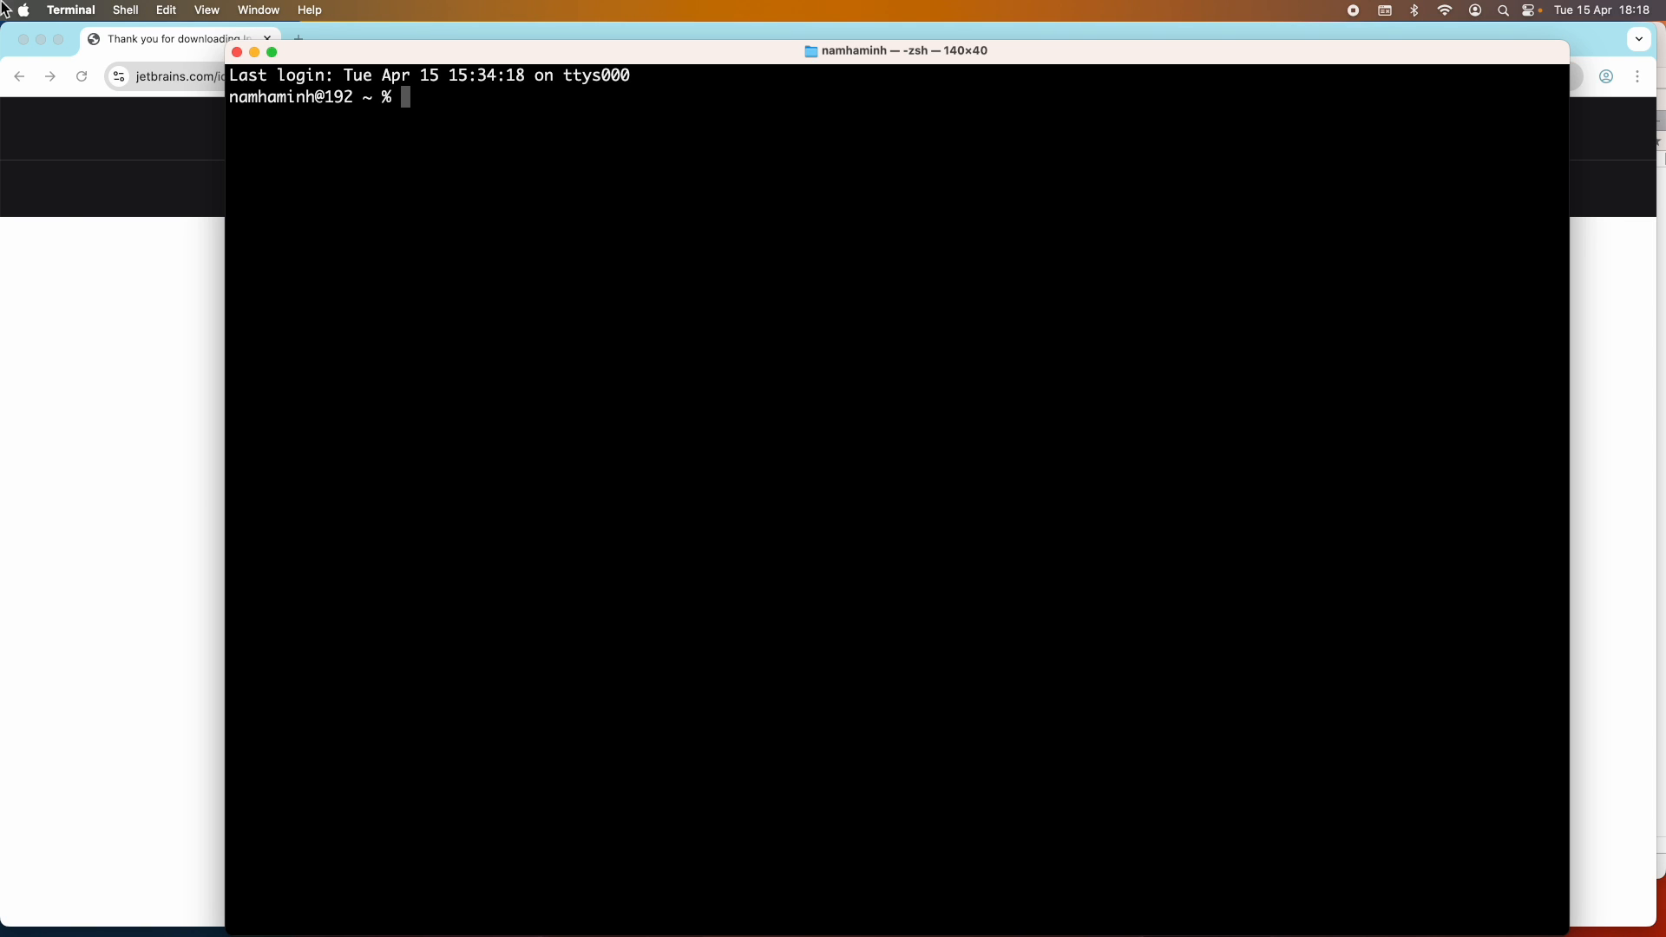
{"action": "left_click_drag", "start_coordinate": [227, 42], "coordinate": [359, 366]}
{"action": "left_click_drag", "start_coordinate": [539, 379], "coordinate": [339, 245]}
Change to the Downloads directory in the shell and list its files to locate the IntelliJ IDEA installer.
{"action": "type", "text": "cd Downloads"}
{"action": "key", "text": "Return"}
{"action": "type", "text": "ls"}
{"action": "key", "text": "Return"}
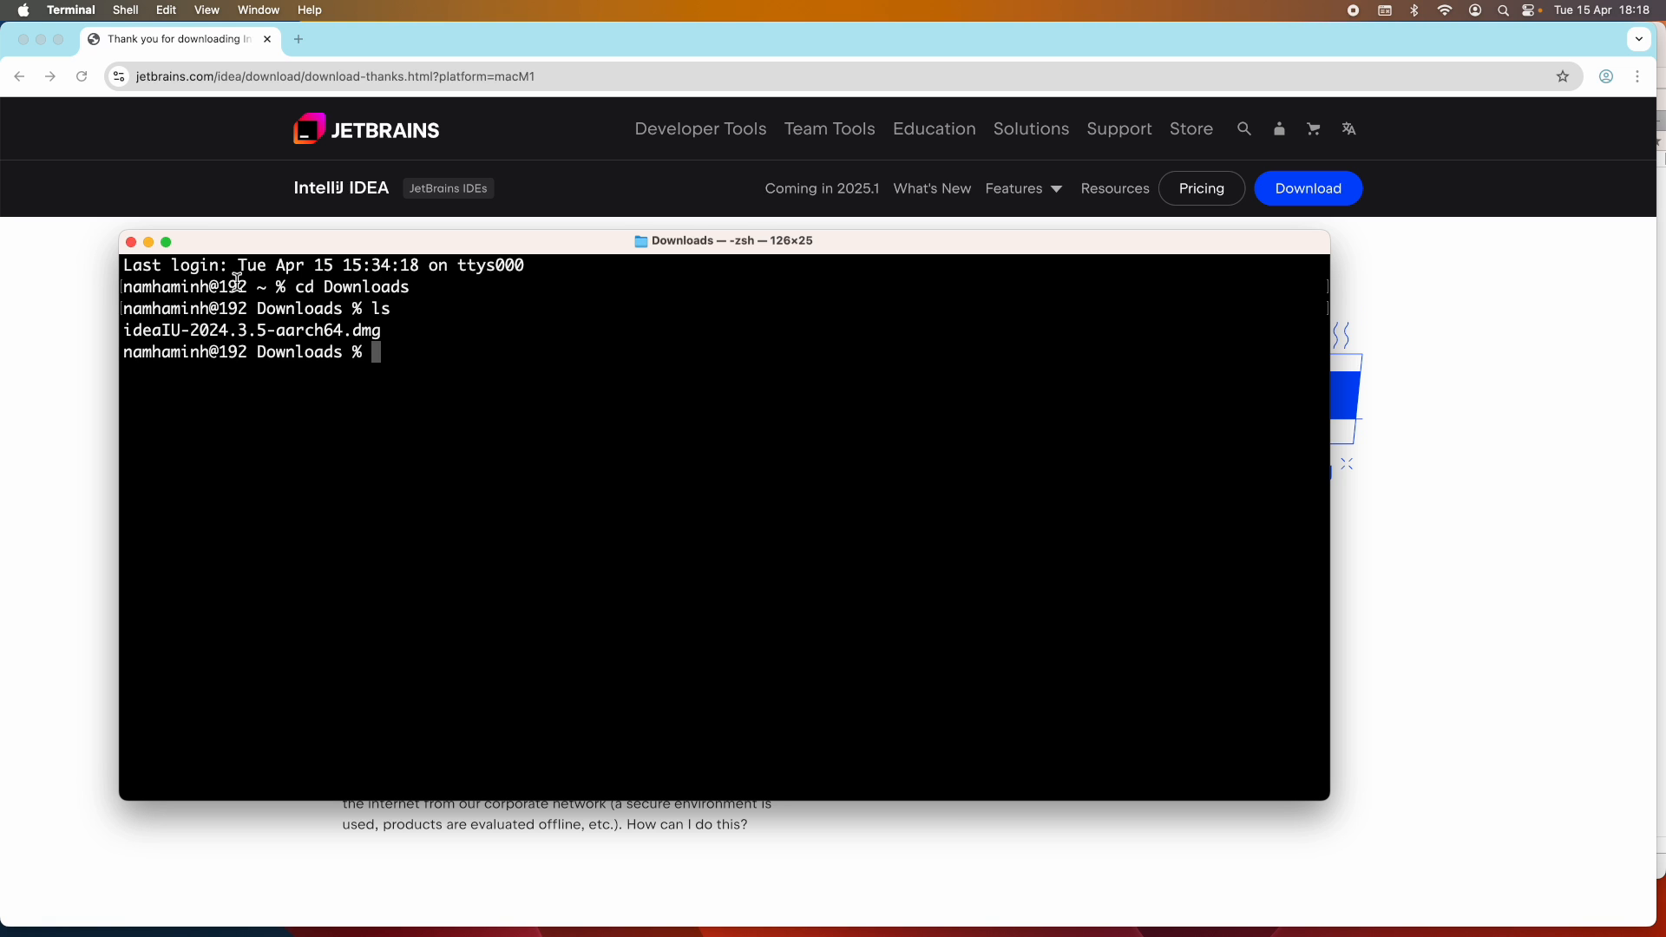
{"action": "left_click", "coordinate": [224, 246]}
{"action": "left_click_drag", "start_coordinate": [224, 247], "coordinate": [240, 234]}
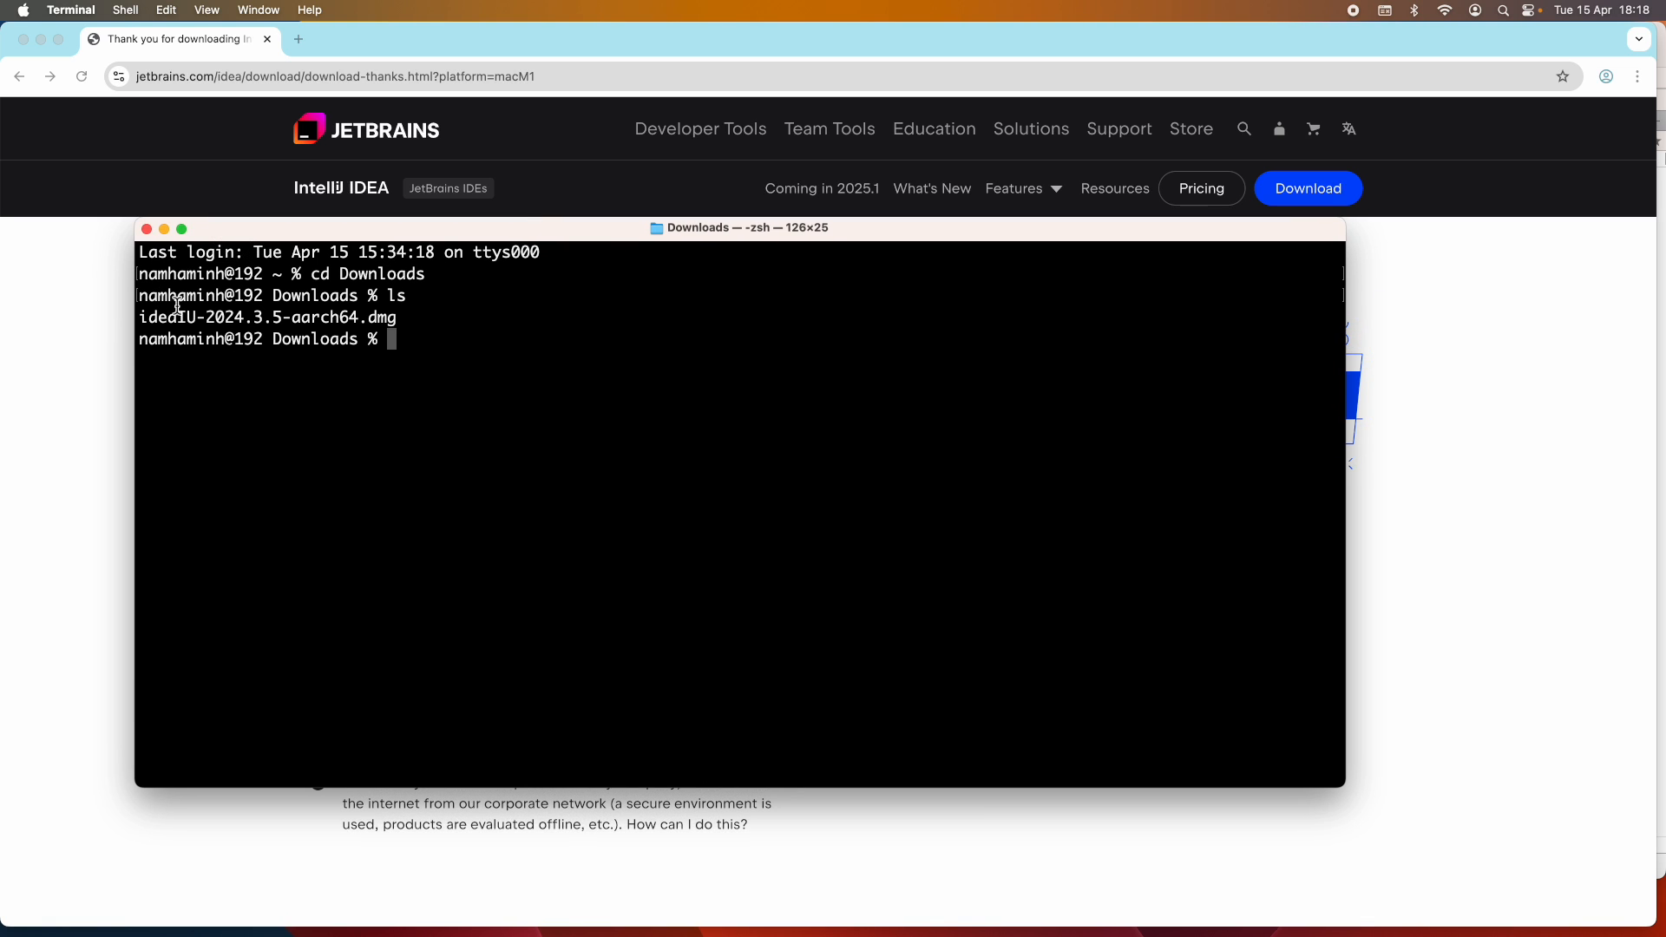
{"action": "left_click_drag", "start_coordinate": [136, 322], "coordinate": [415, 323]}
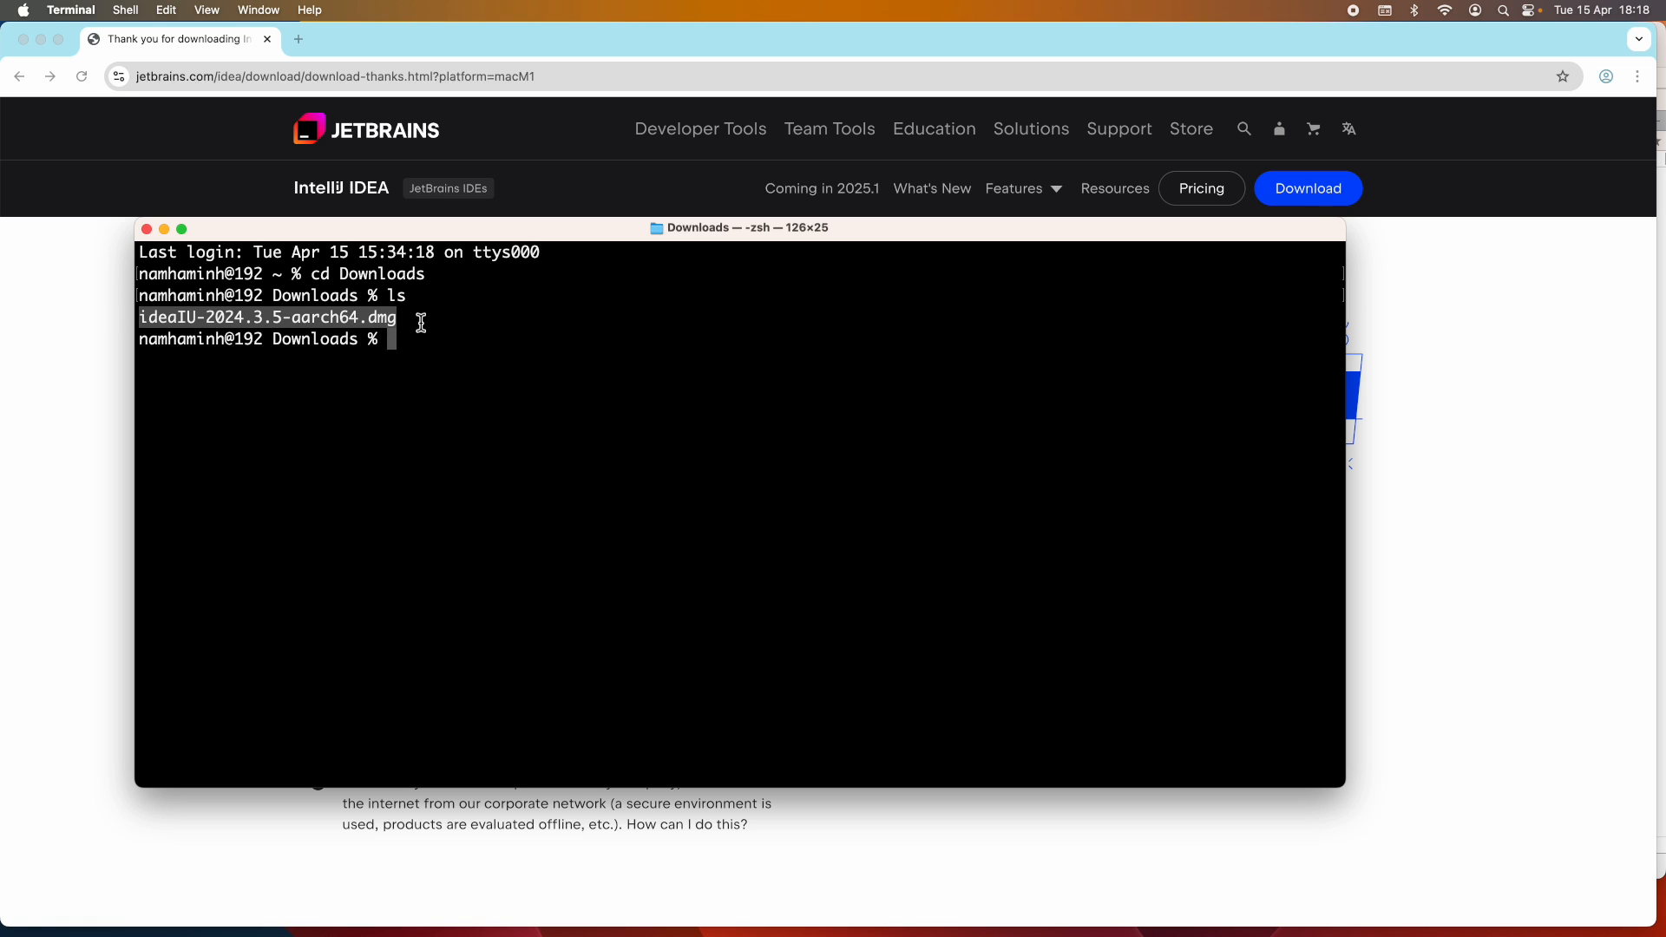
{"action": "left_click", "coordinate": [419, 346]}
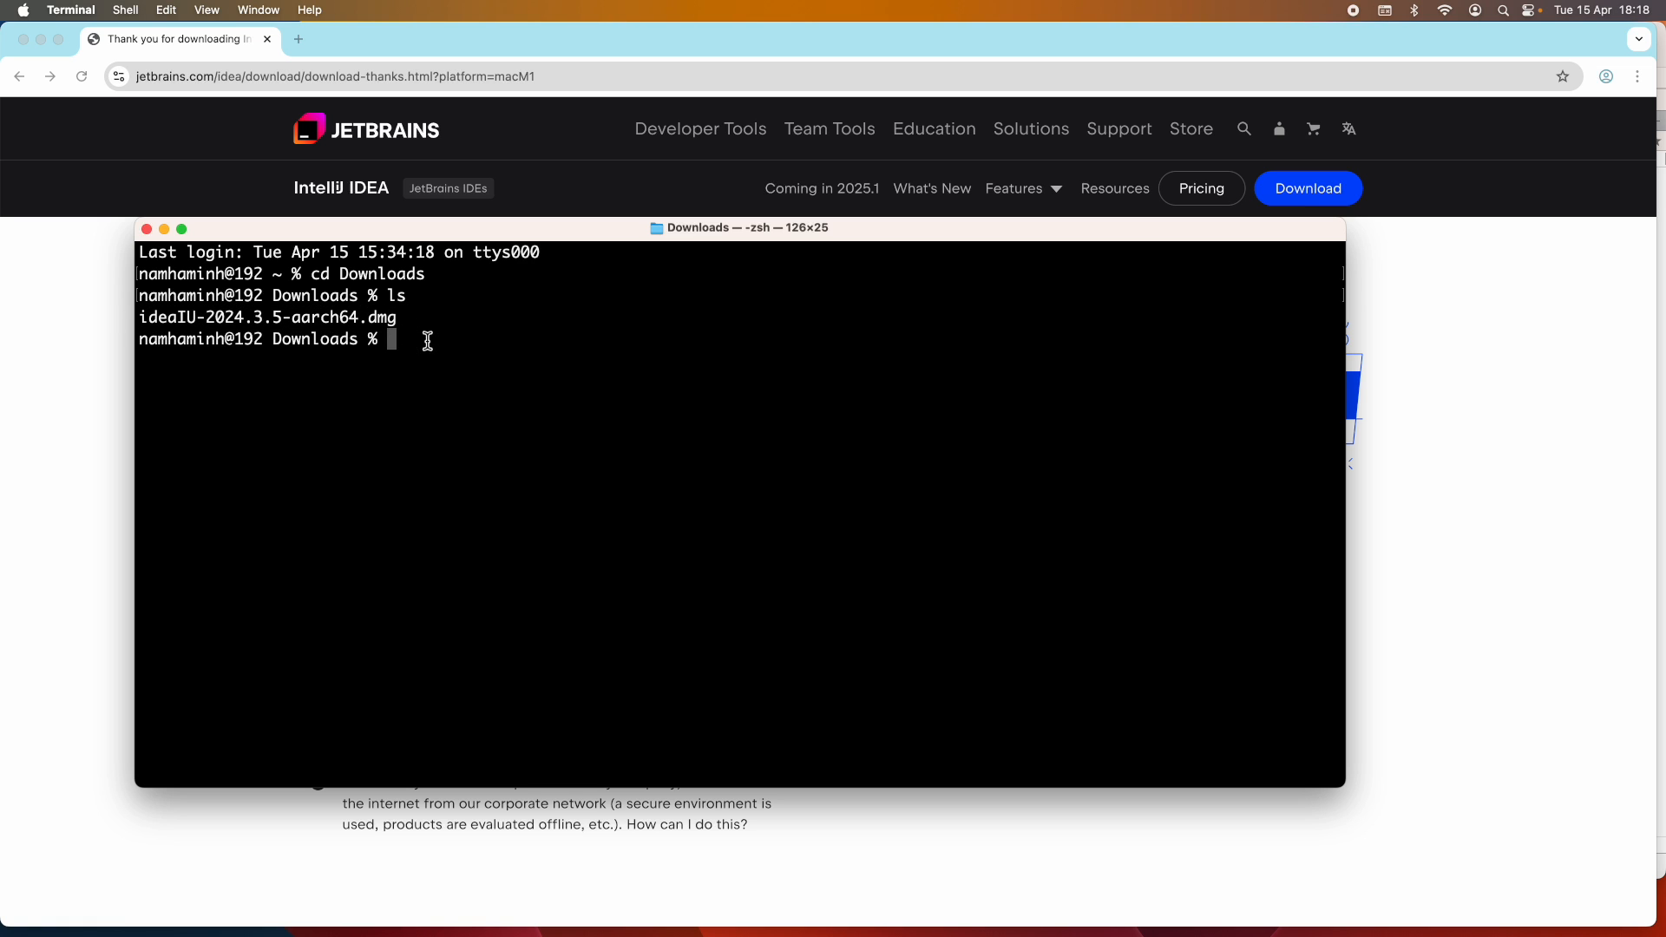
Resize the terminal window to about 135×25 and run shasum -a 256 on ideaIU-2024.3.5-aarch64.dmg.
{"action": "left_click_drag", "start_coordinate": [133, 226], "coordinate": [224, 224]}
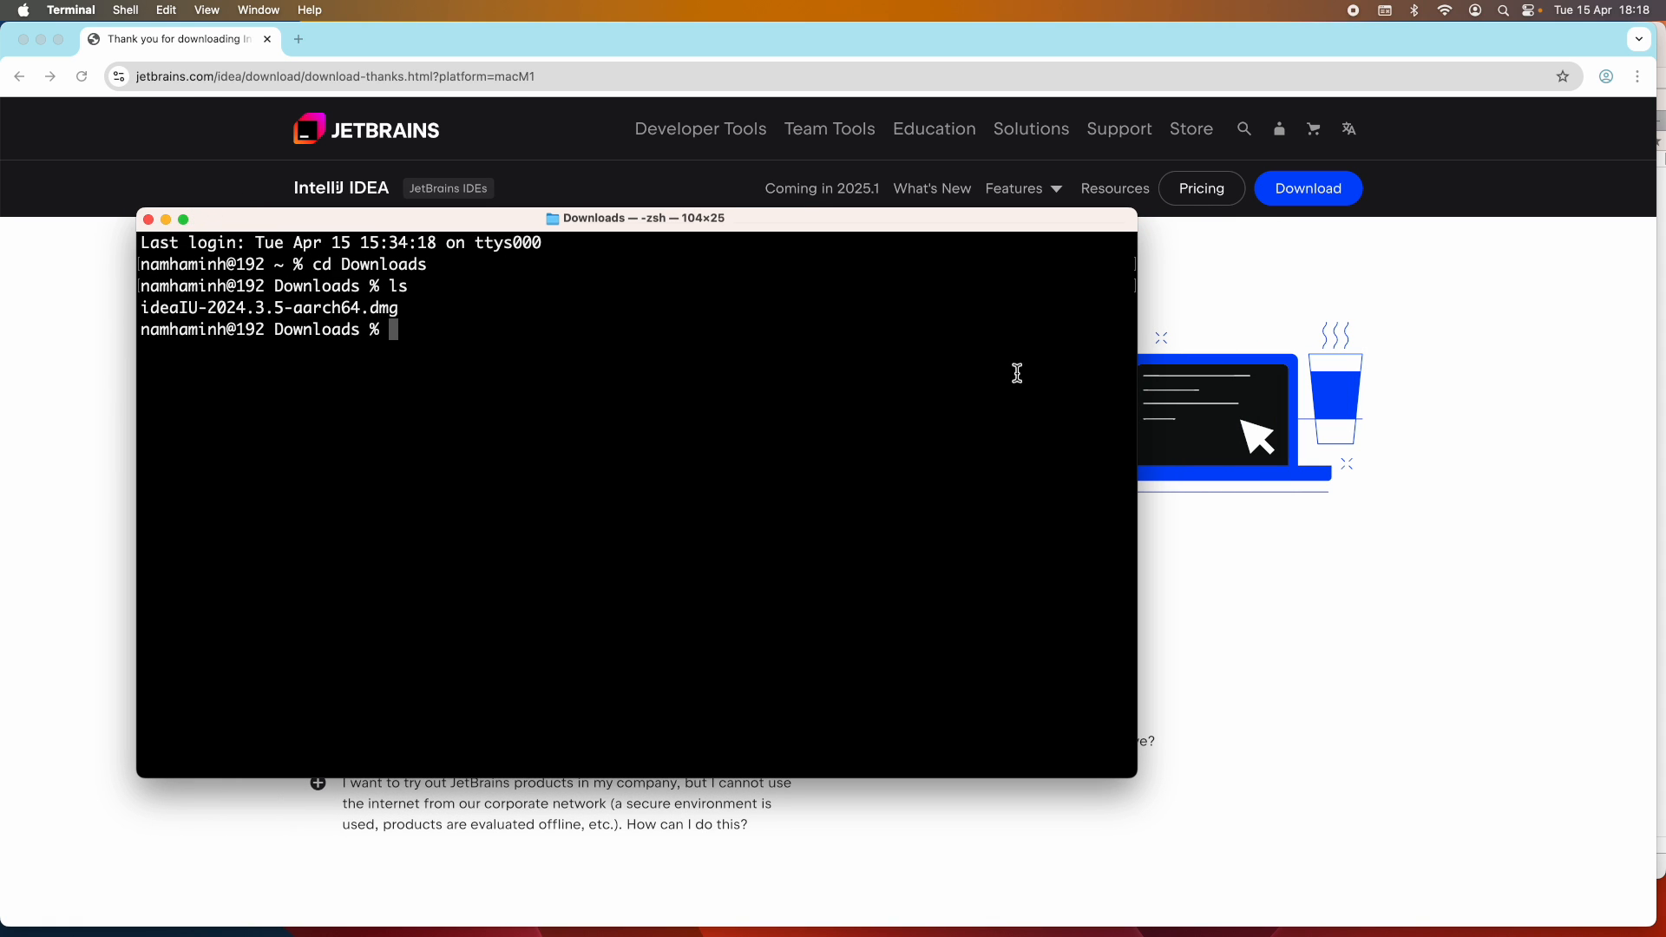
{"action": "left_click_drag", "start_coordinate": [1140, 334], "coordinate": [1434, 364]}
{"action": "type", "text": "shasum -"}
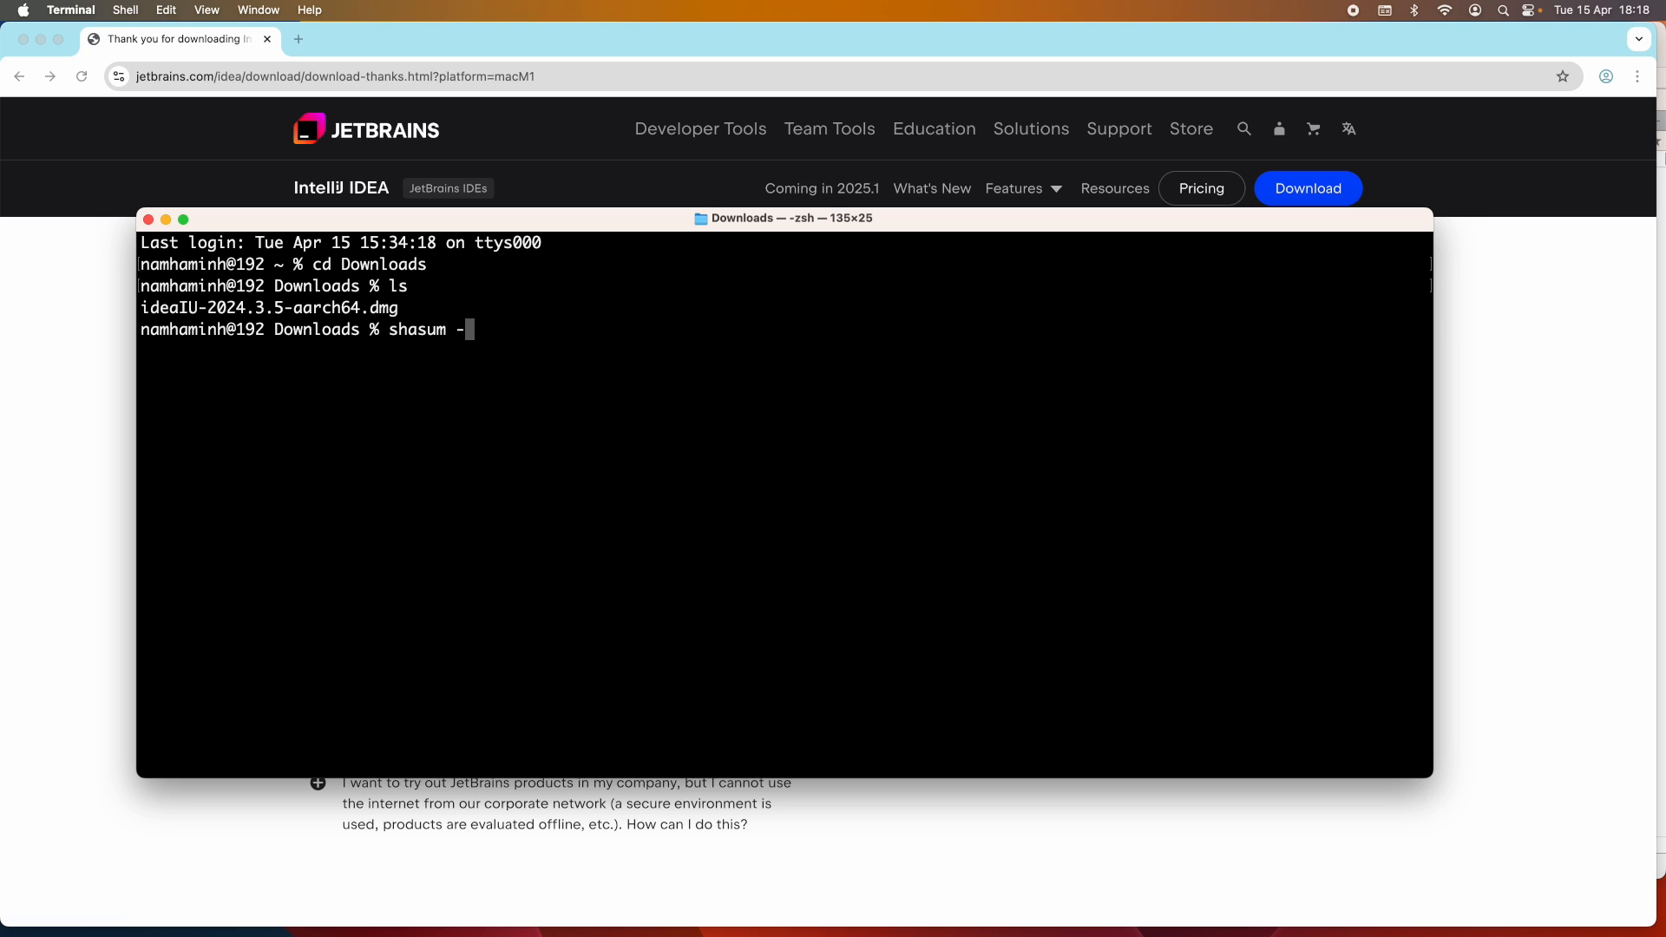
{"action": "type", "text": "a 256 ide"}
{"action": "key", "text": "Tab"}
{"action": "key", "text": "Return"}
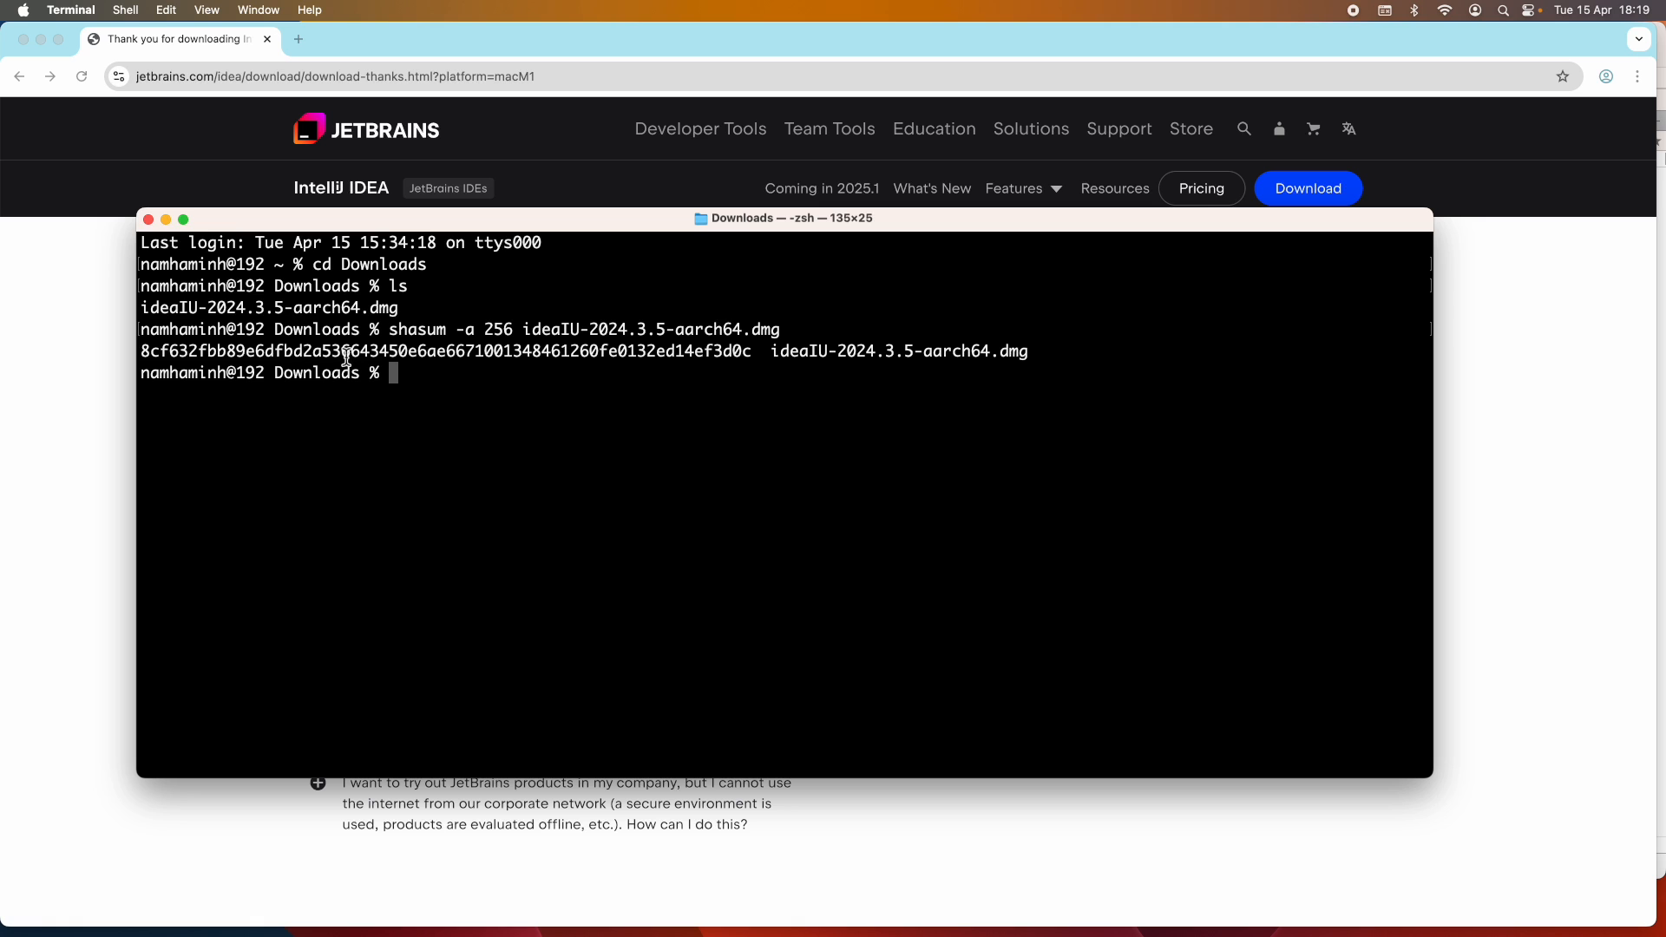
Open the published SHA-256 checksum from the JetBrains download page in Chrome and compare it with the computed hash.
{"action": "double_click", "coordinate": [177, 356]}
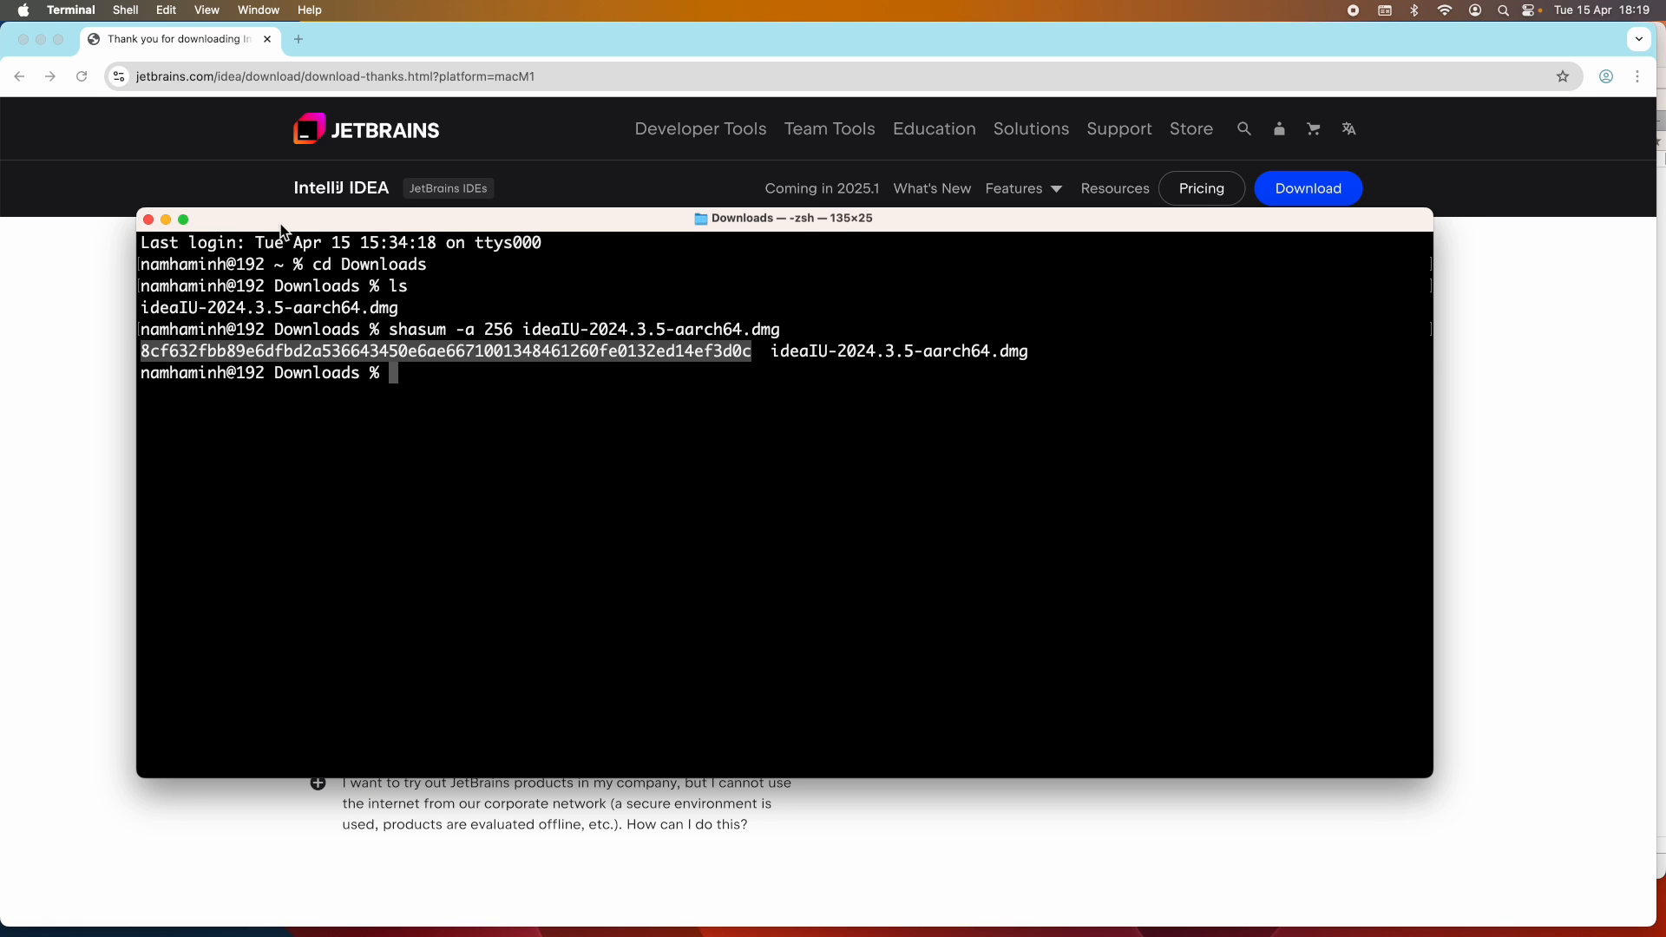
{"action": "left_click_drag", "start_coordinate": [281, 226], "coordinate": [289, 375]}
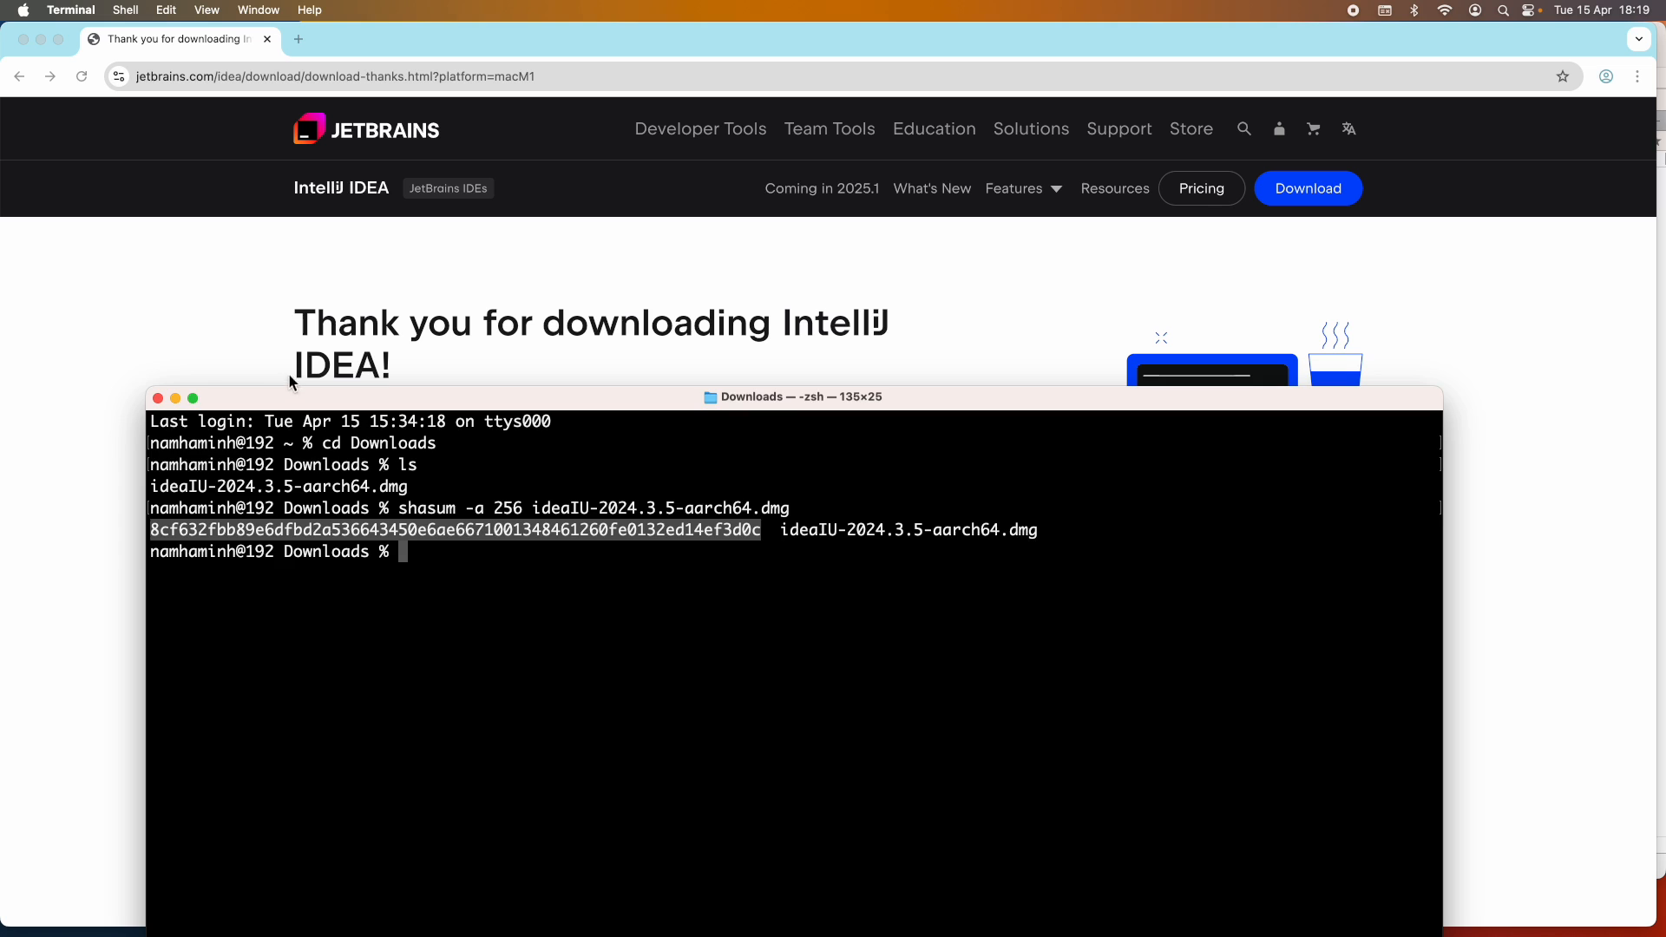
{"action": "left_click", "coordinate": [289, 376]}
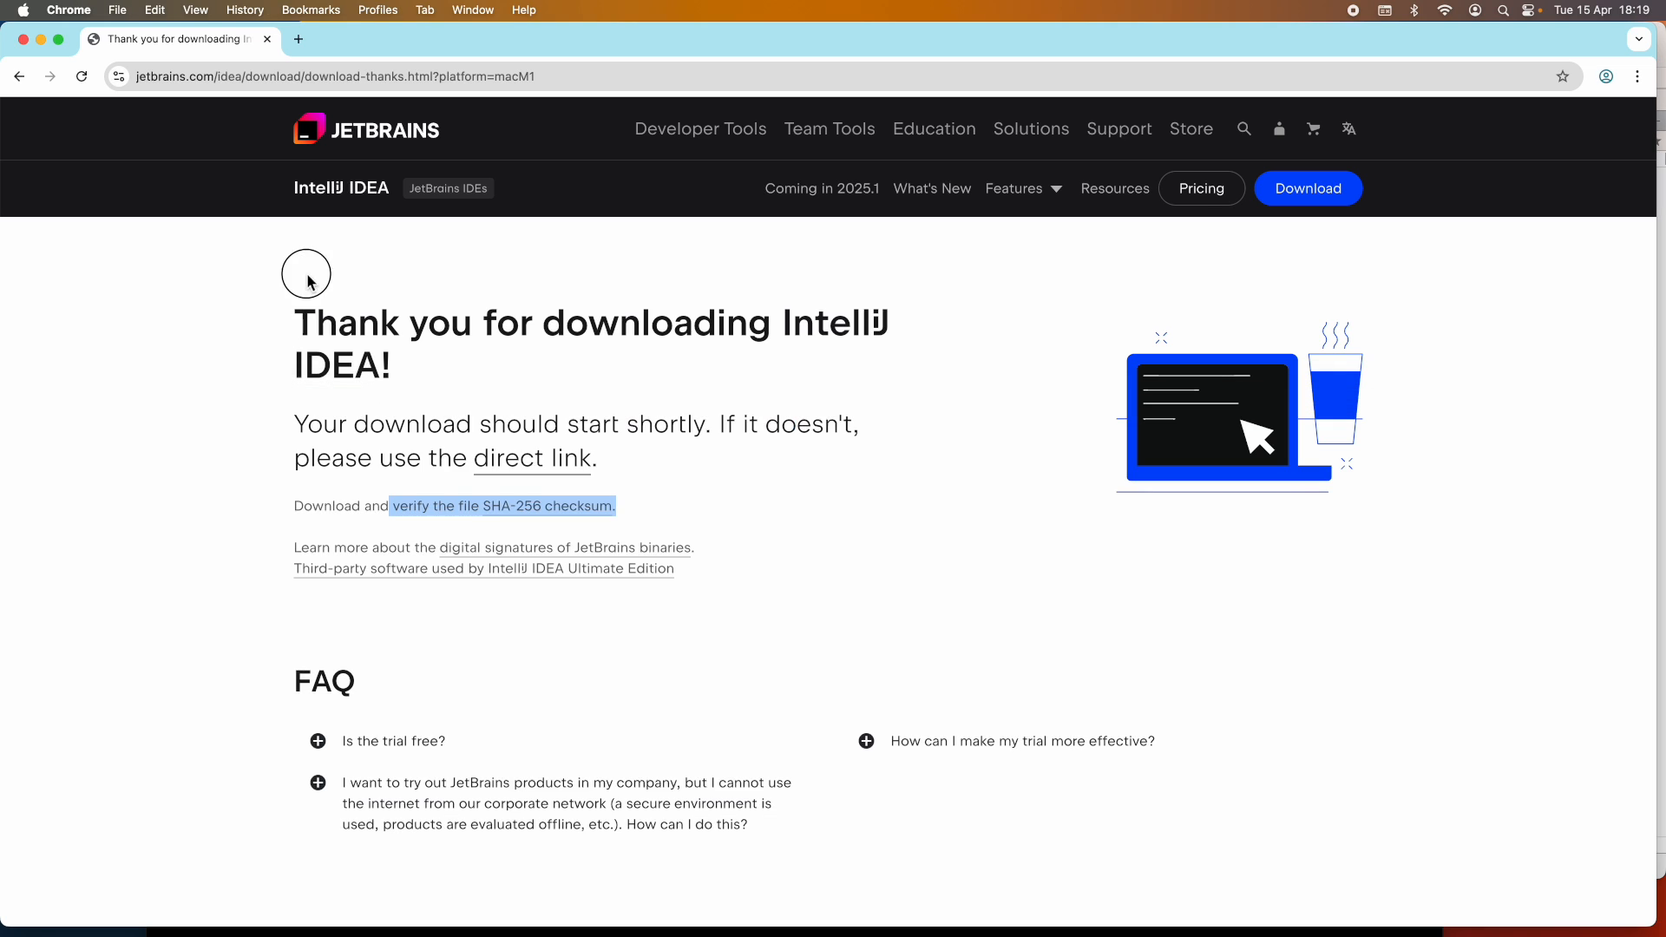
{"action": "left_click", "coordinate": [562, 519]}
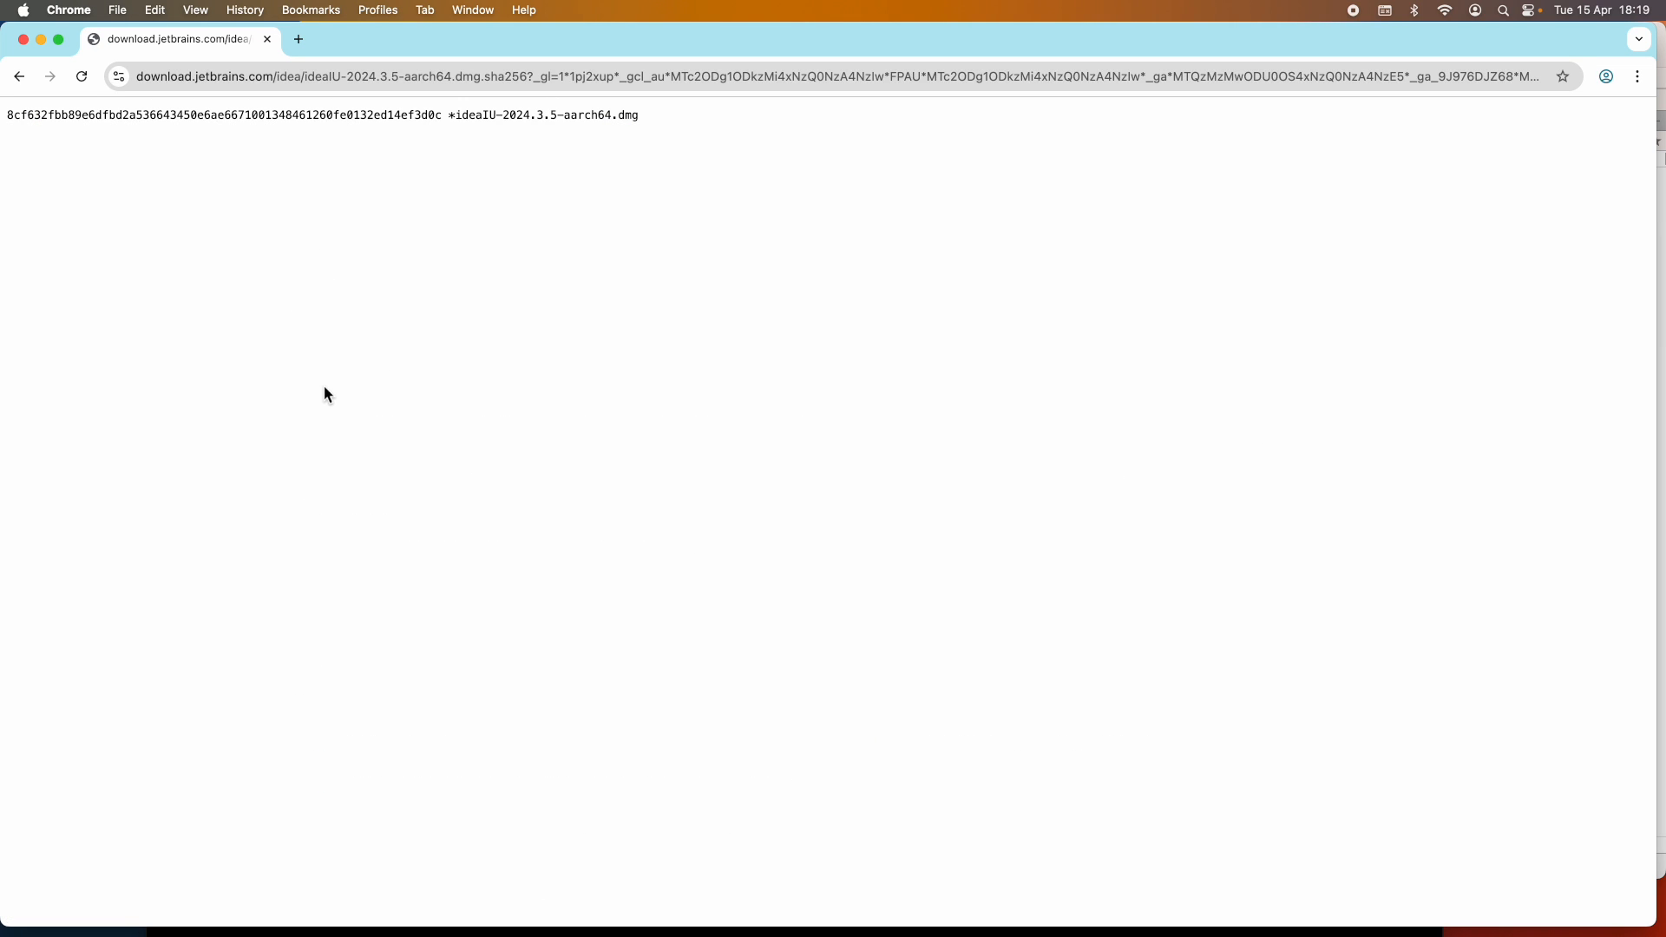
{"action": "key", "text": "super+Tab"}
{"action": "left_click_drag", "start_coordinate": [327, 393], "coordinate": [219, 178]}
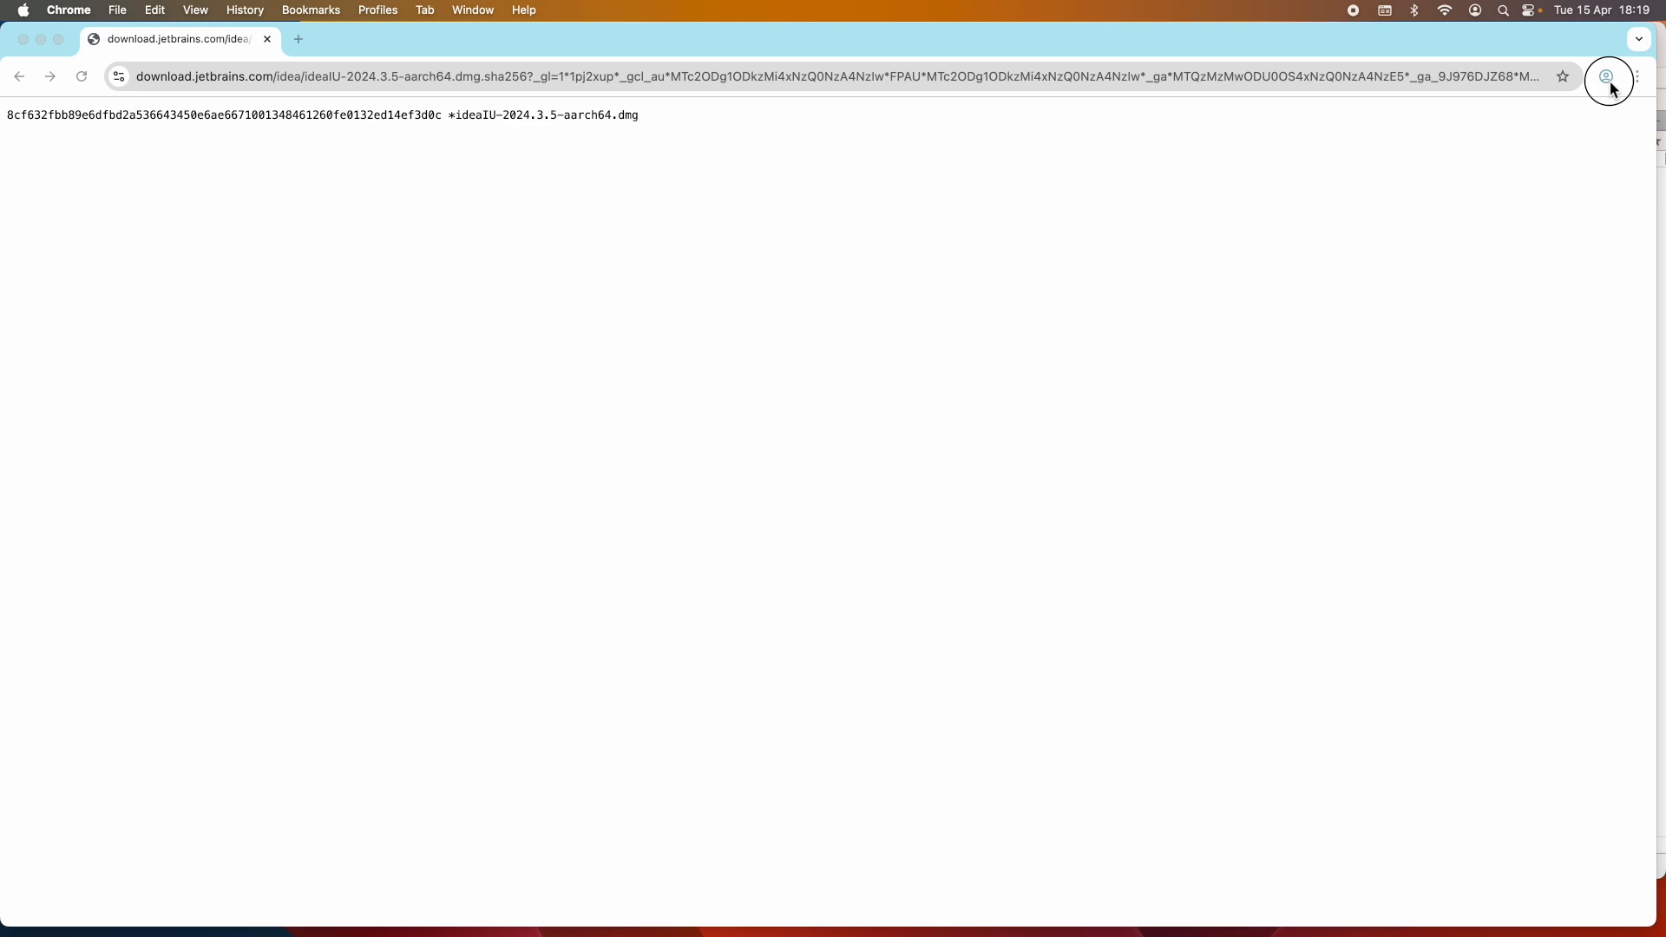
Open Chrome's download history and show ideaIU-2024.3.5-aarch64.dmg in its Finder folder.
{"action": "left_click", "coordinate": [1606, 78]}
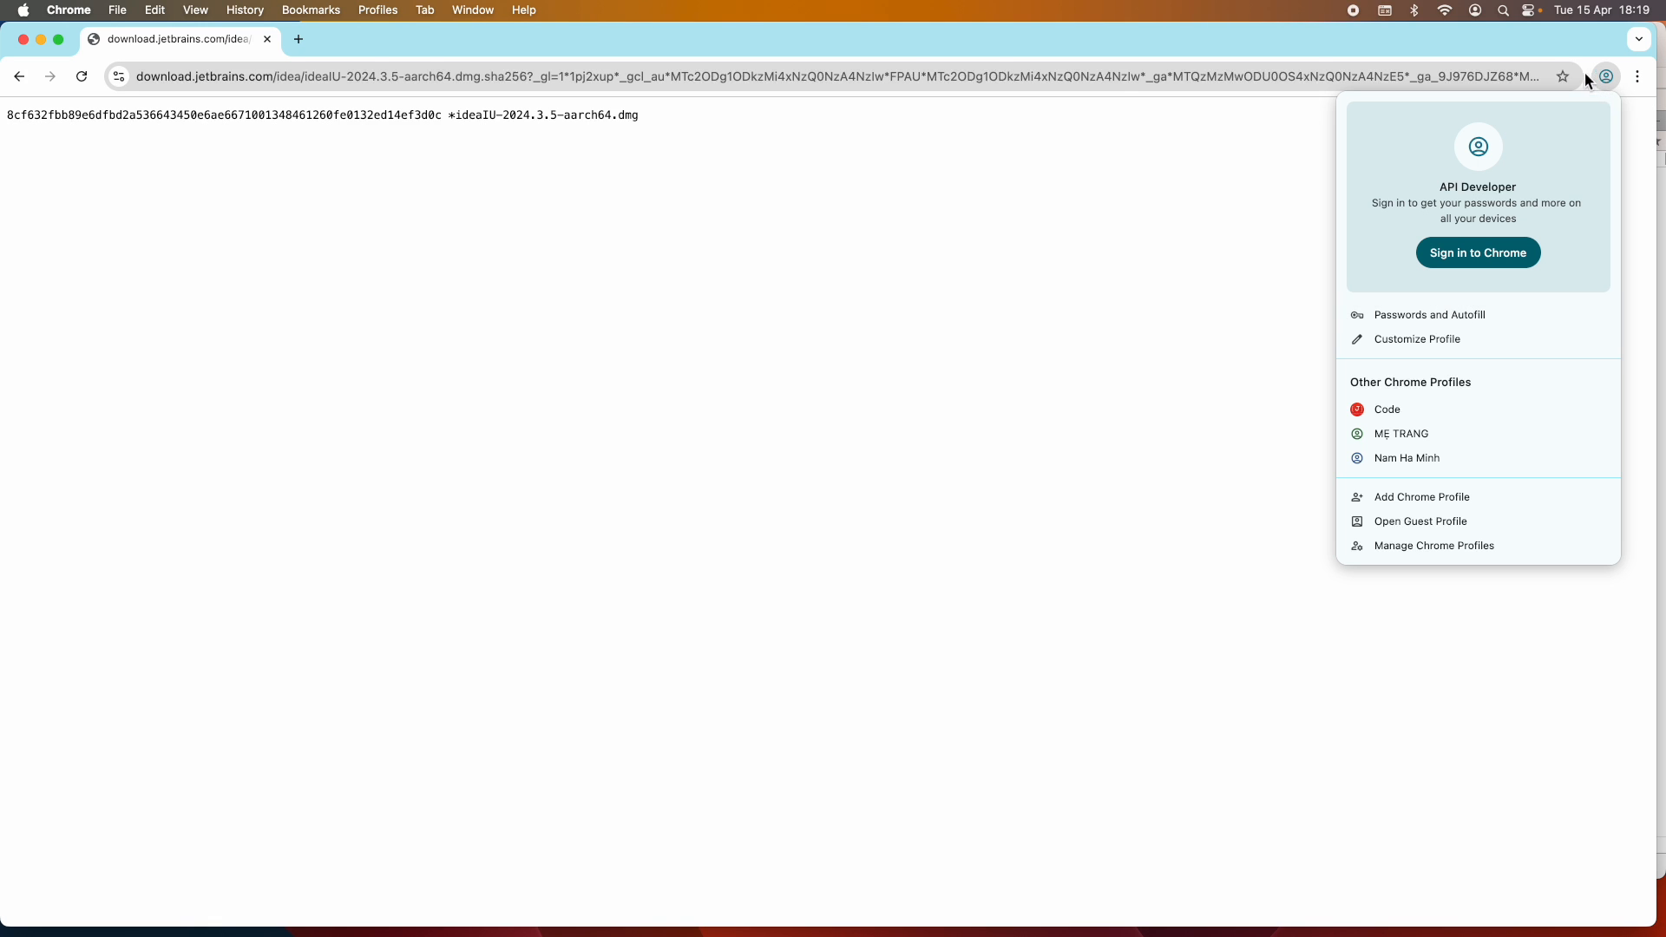
{"action": "left_click", "coordinate": [1606, 77]}
{"action": "left_click", "coordinate": [1638, 76]}
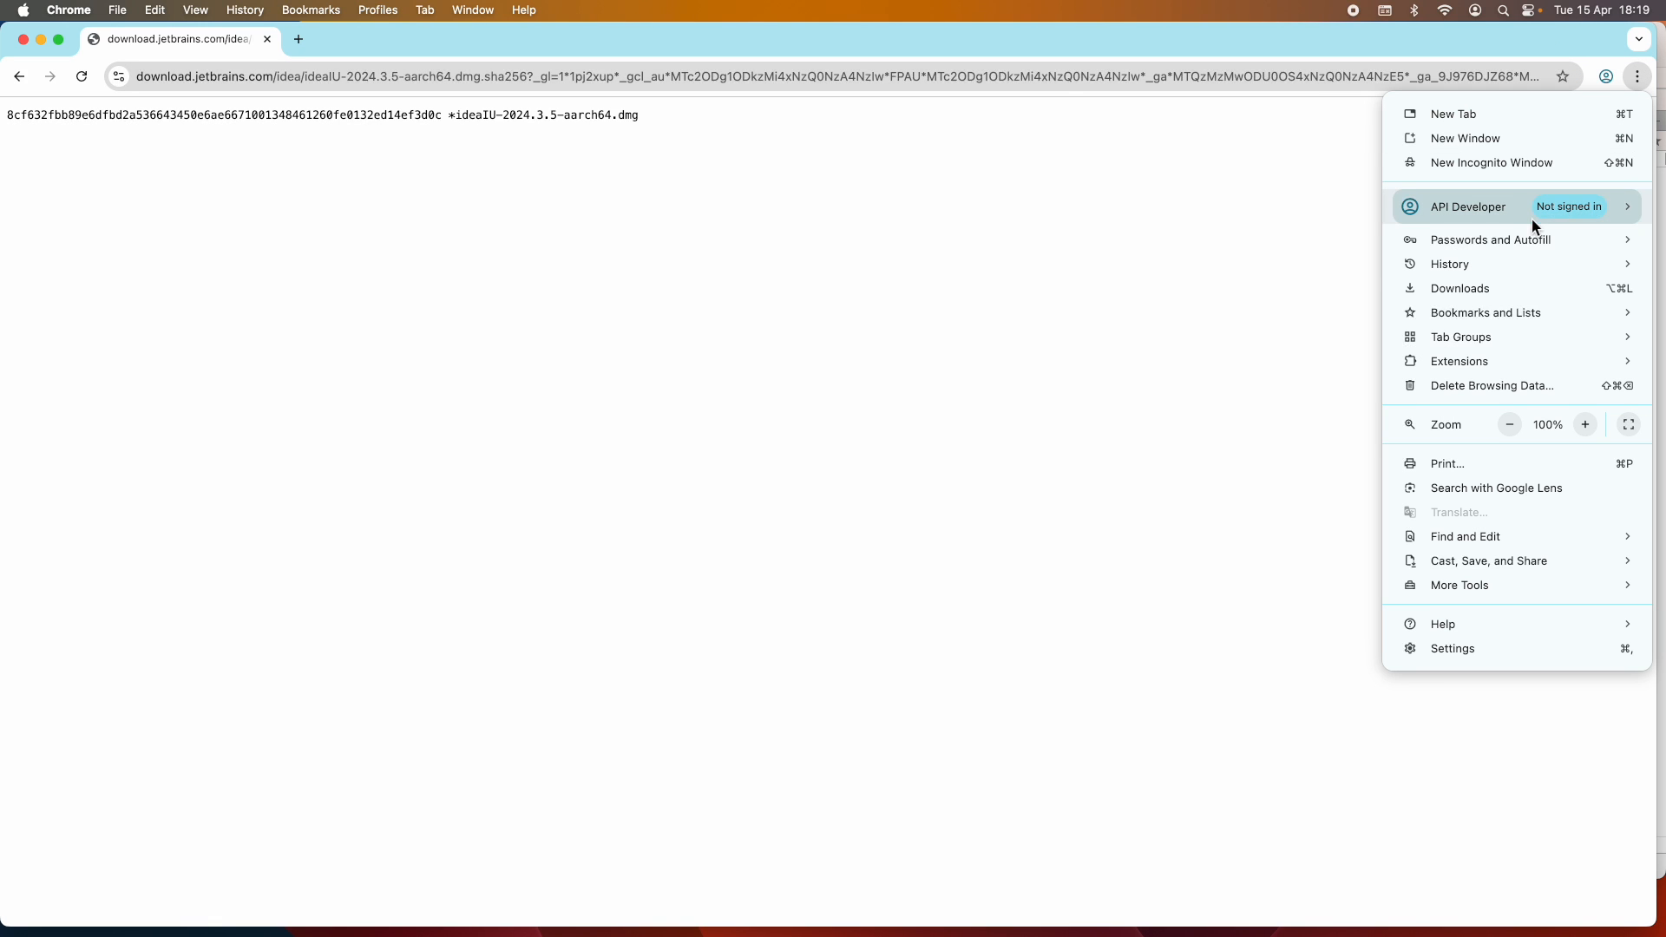
{"action": "left_click", "coordinate": [1473, 286]}
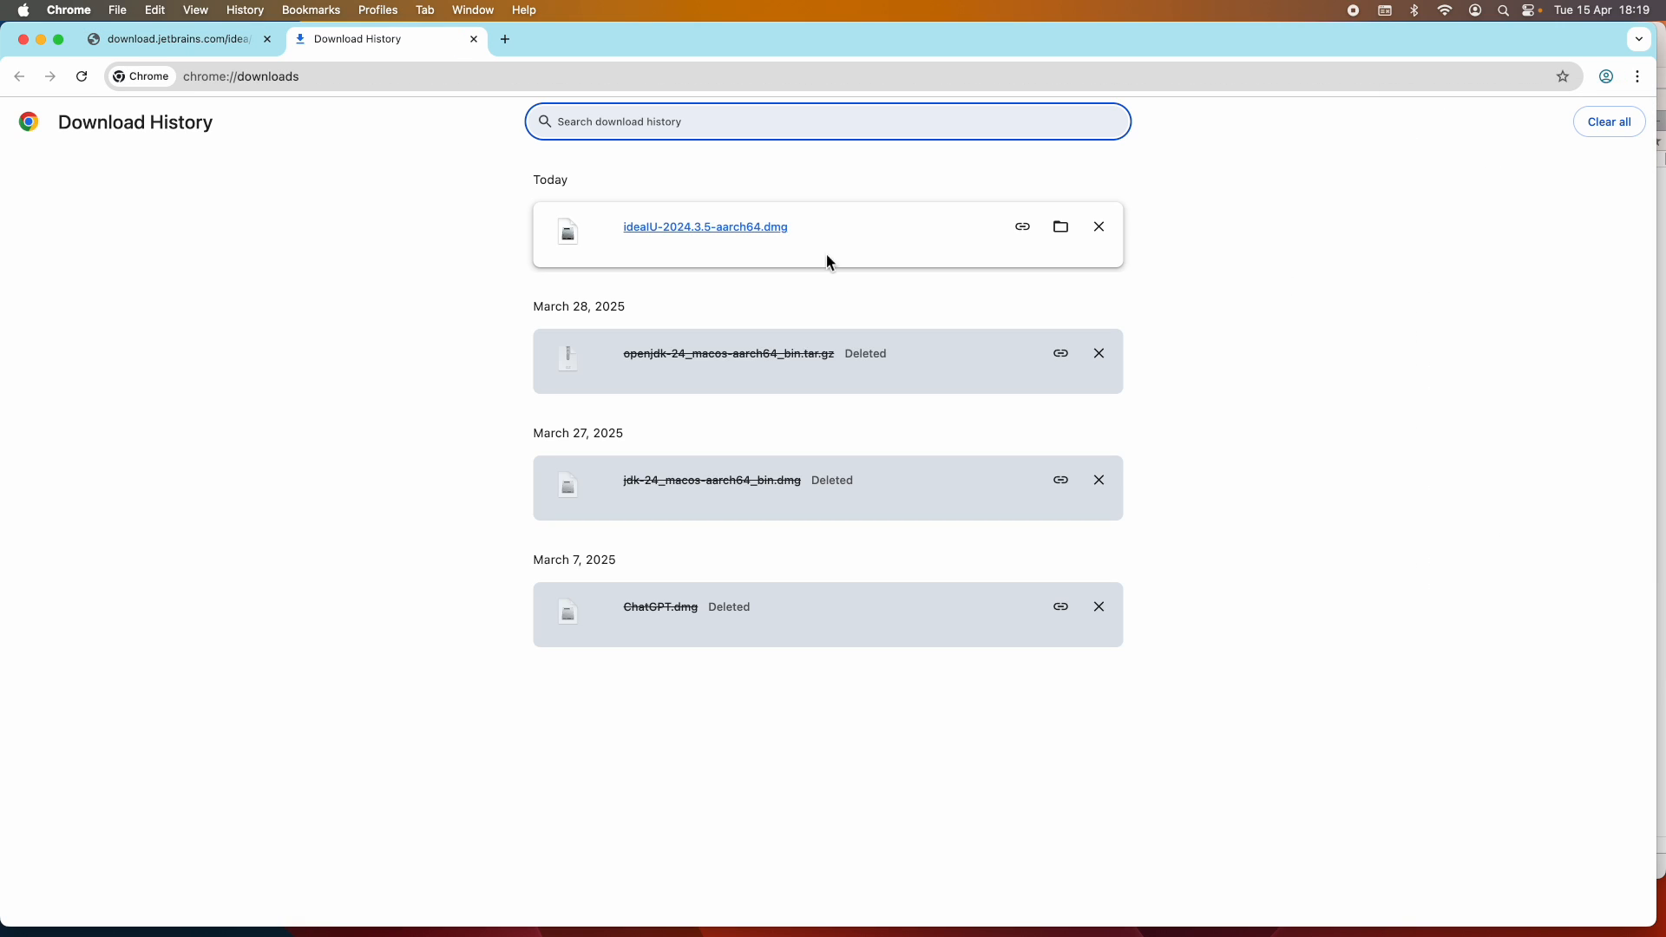
{"action": "left_click", "coordinate": [1059, 231]}
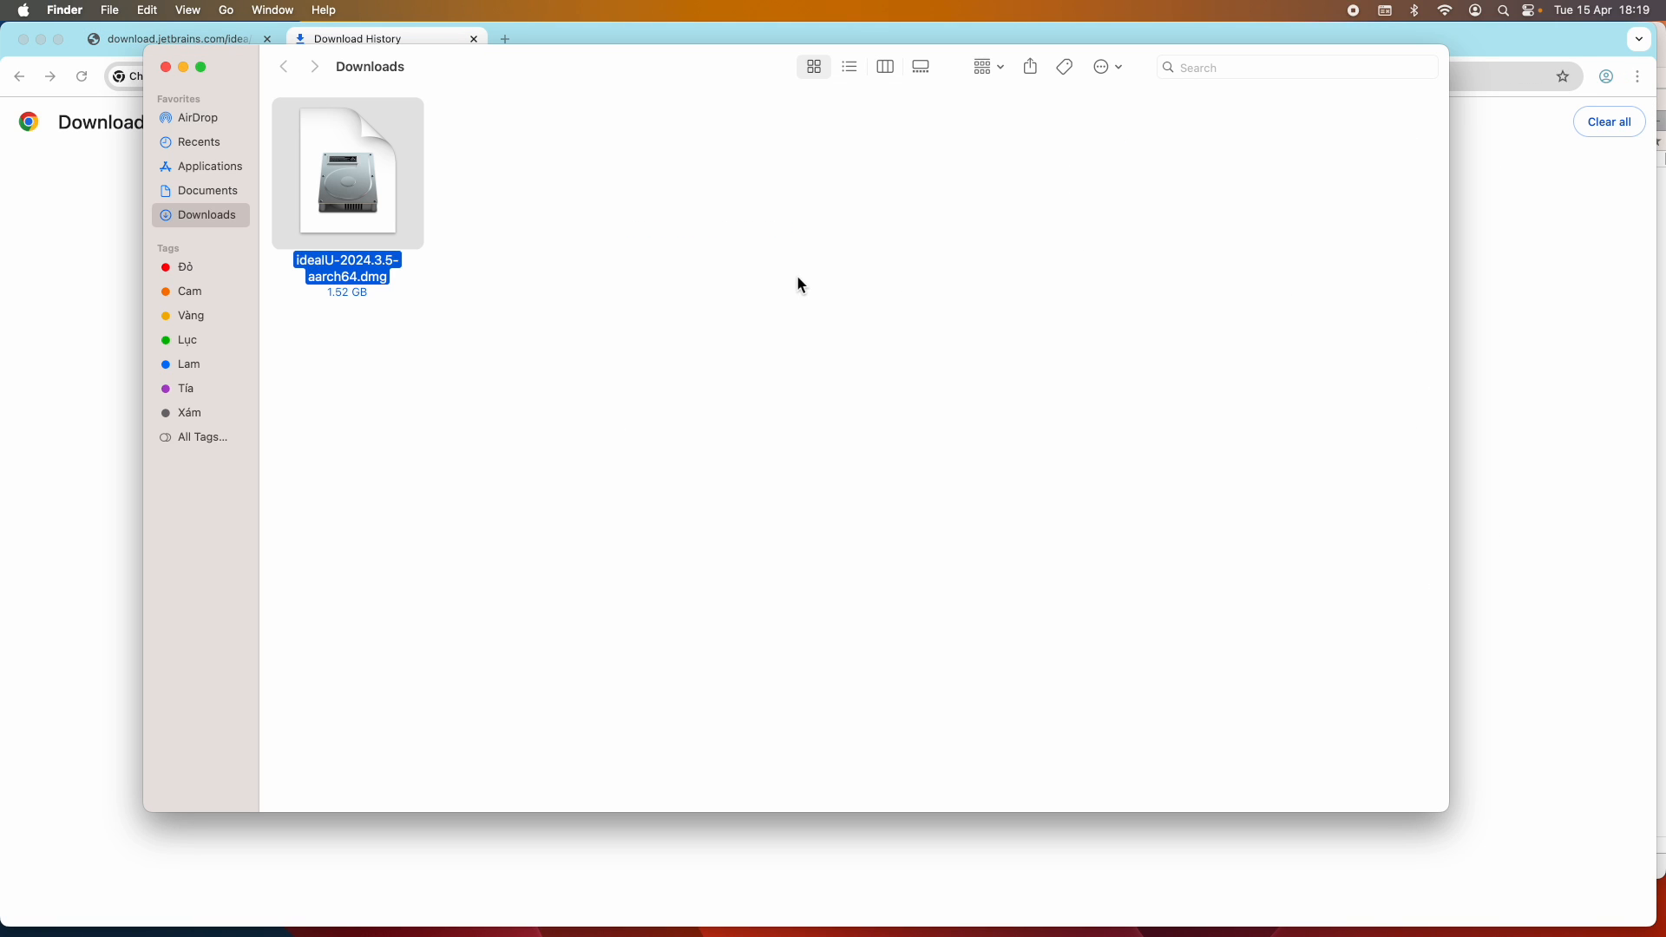
Open the ideaIU-2024.3.5-aarch64.dmg disk image and enlarge its IntelliJ IDEA installer window.
{"action": "left_click", "coordinate": [439, 302]}
{"action": "left_click", "coordinate": [368, 198]}
{"action": "double_click", "coordinate": [368, 198]}
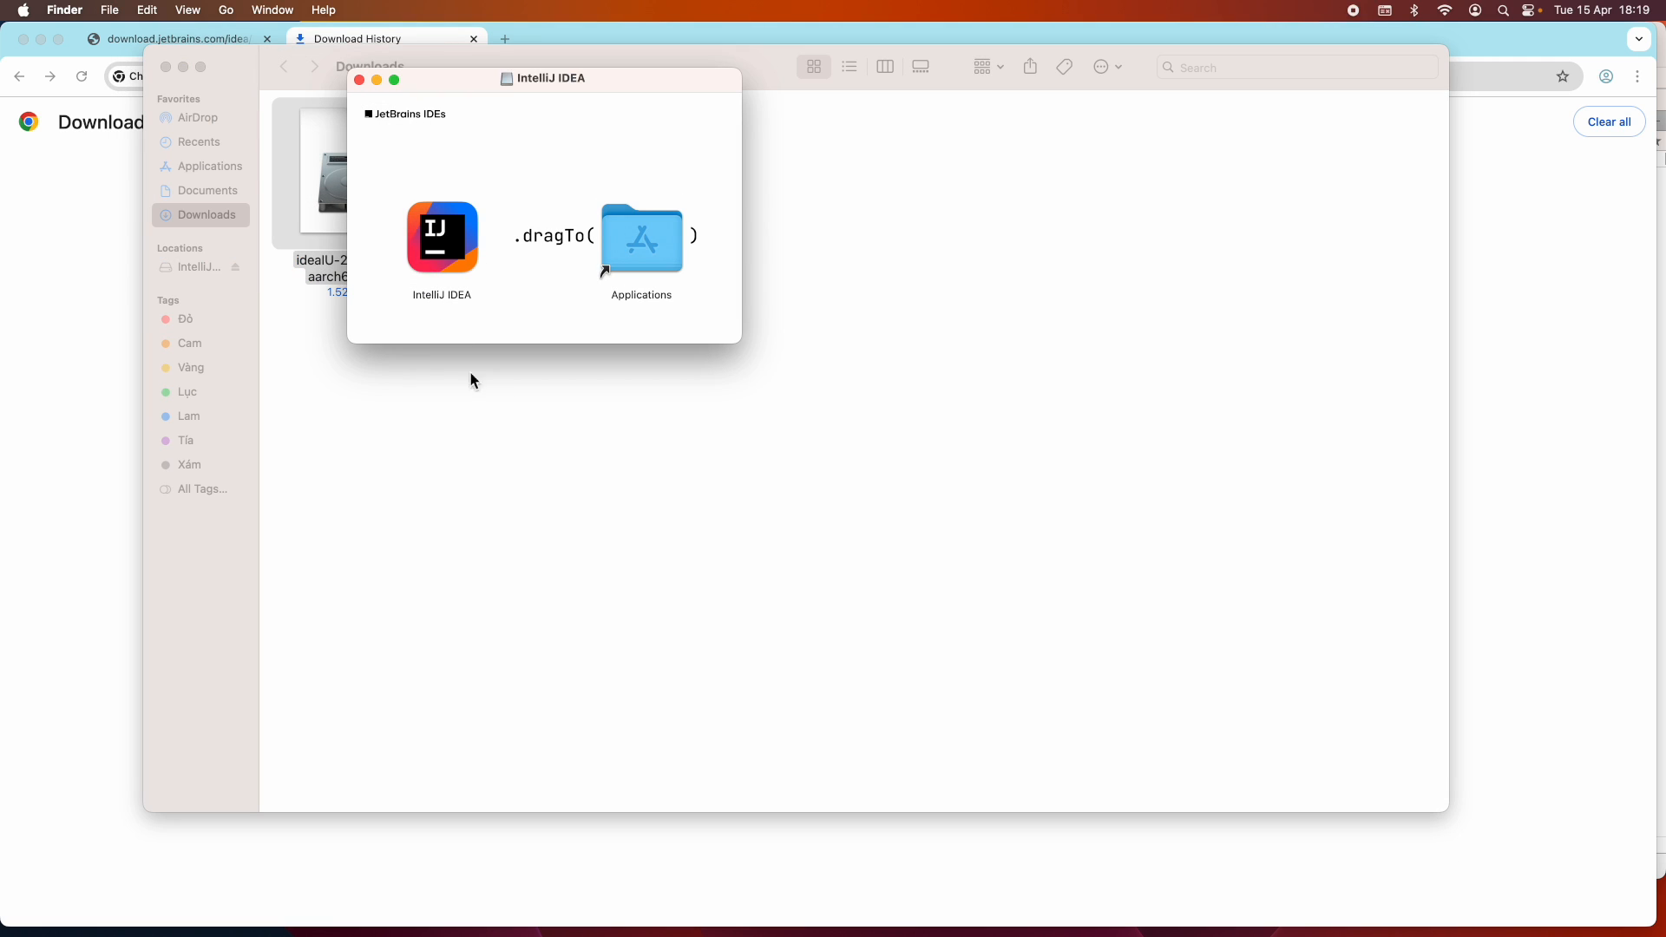
{"action": "left_click_drag", "start_coordinate": [739, 340], "coordinate": [871, 402]}
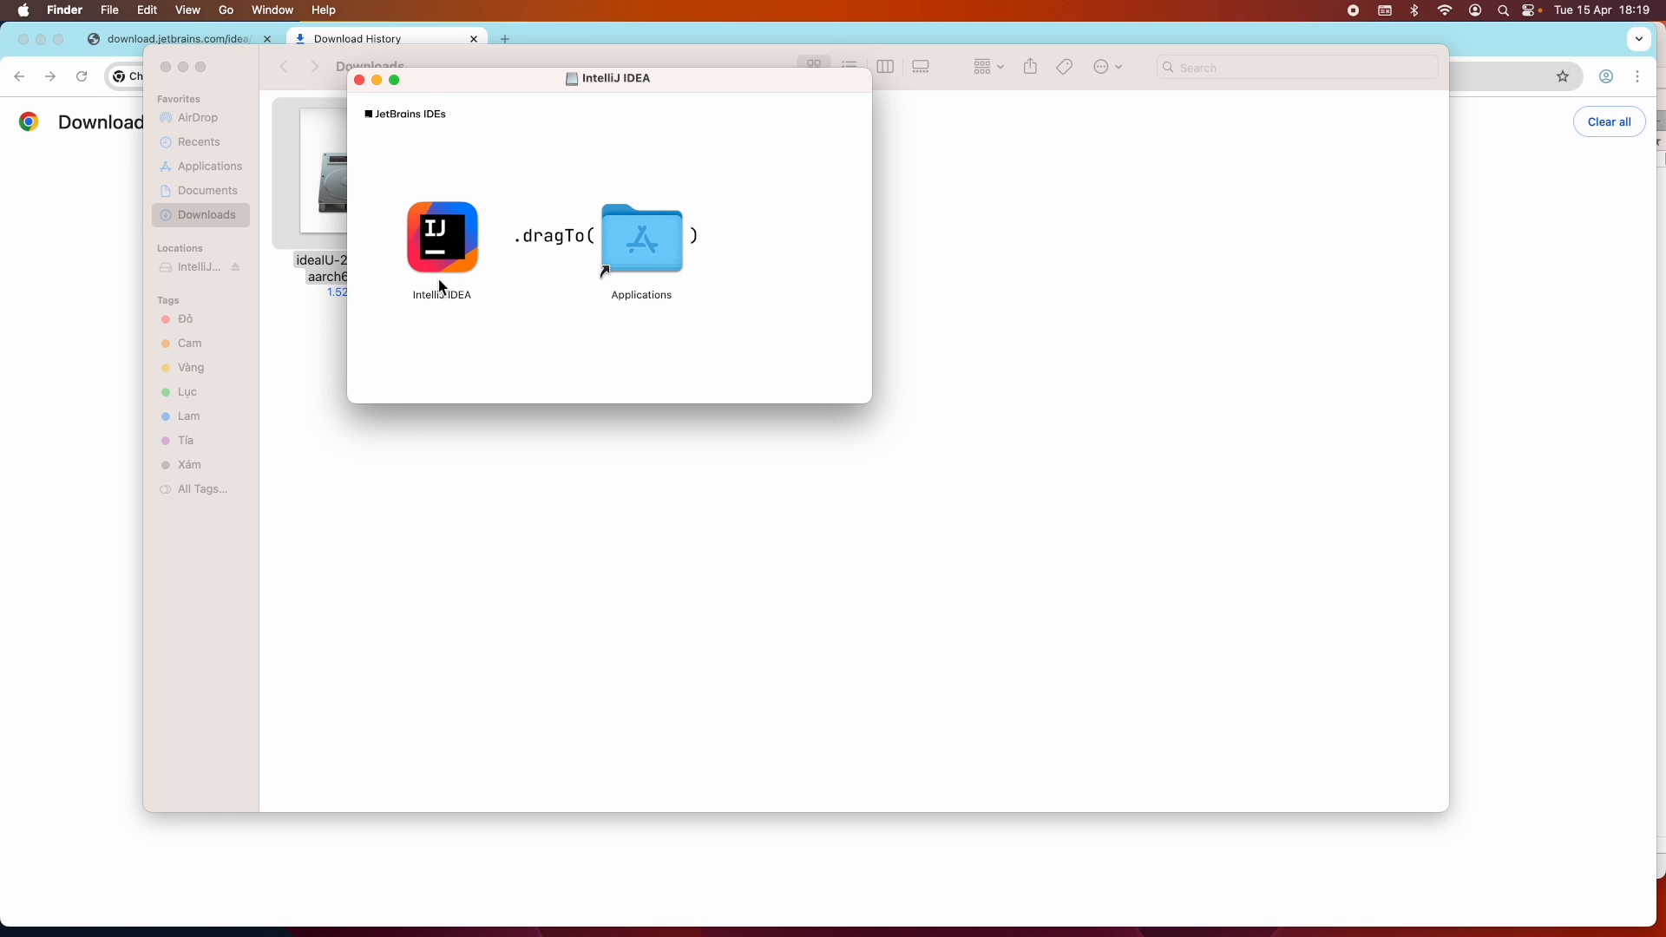
Try to copy IntelliJ IDEA from the disk image into Applications and look for it in the Applications folder.
{"action": "left_click_drag", "start_coordinate": [490, 239], "coordinate": [637, 232]}
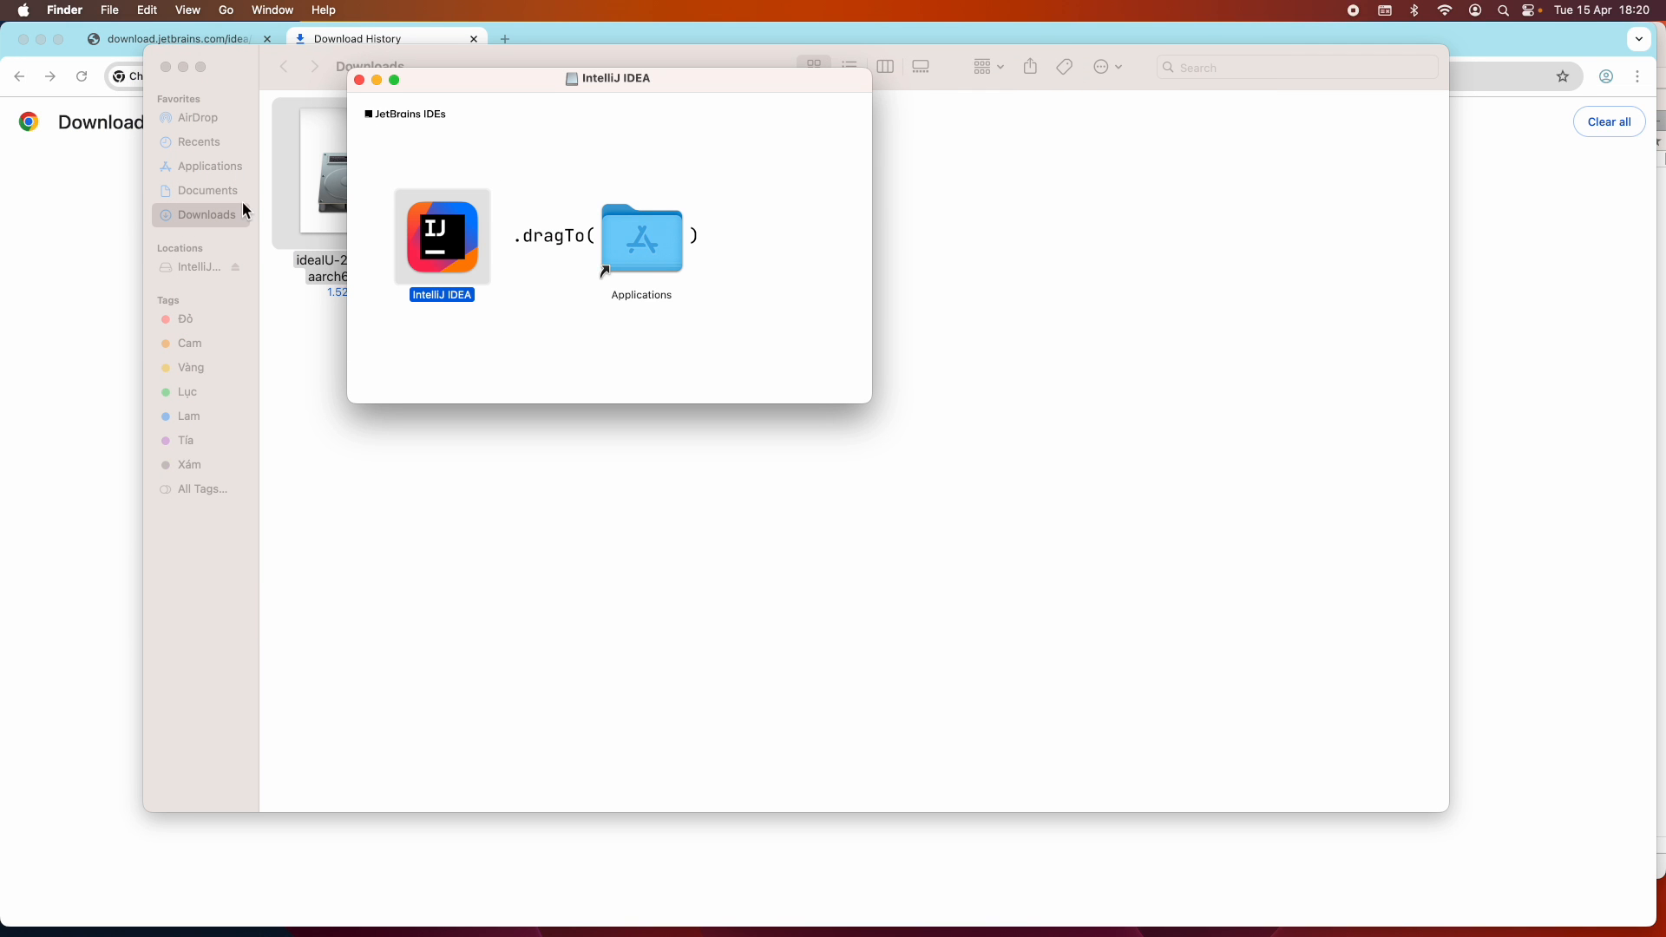
{"action": "left_click", "coordinate": [198, 165]}
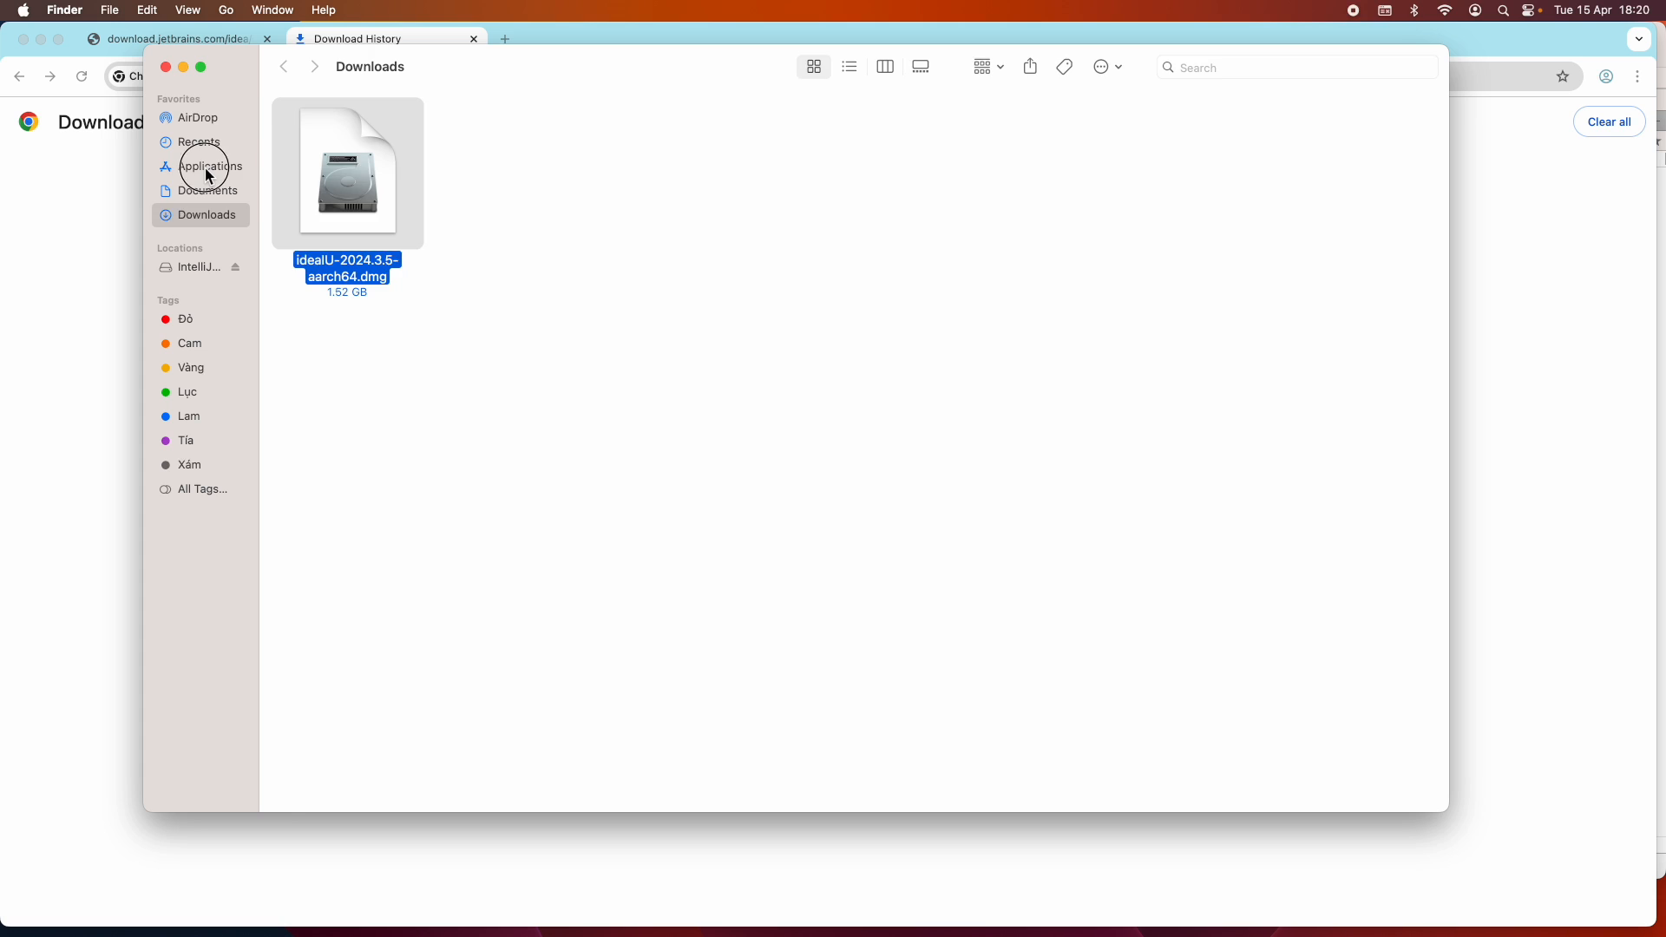
{"action": "left_click", "coordinate": [201, 166]}
{"action": "scroll", "coordinate": [340, 256], "scroll_direction": "down", "scroll_amount": 10}
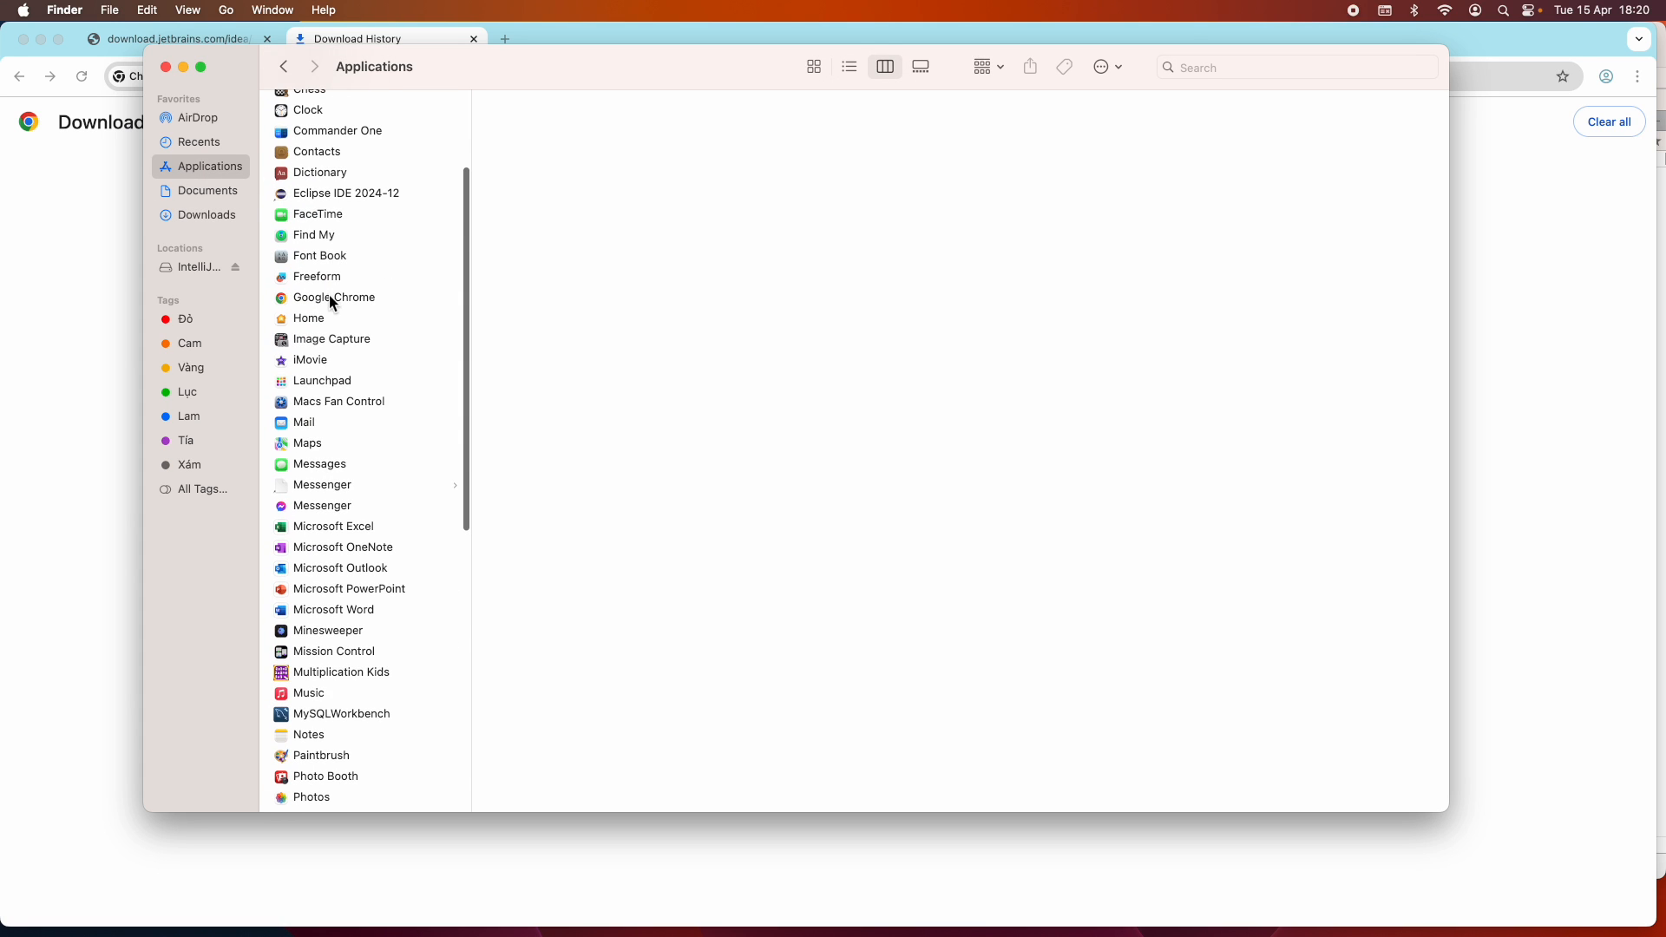
{"action": "scroll", "coordinate": [330, 298], "scroll_direction": "down", "scroll_amount": 4}
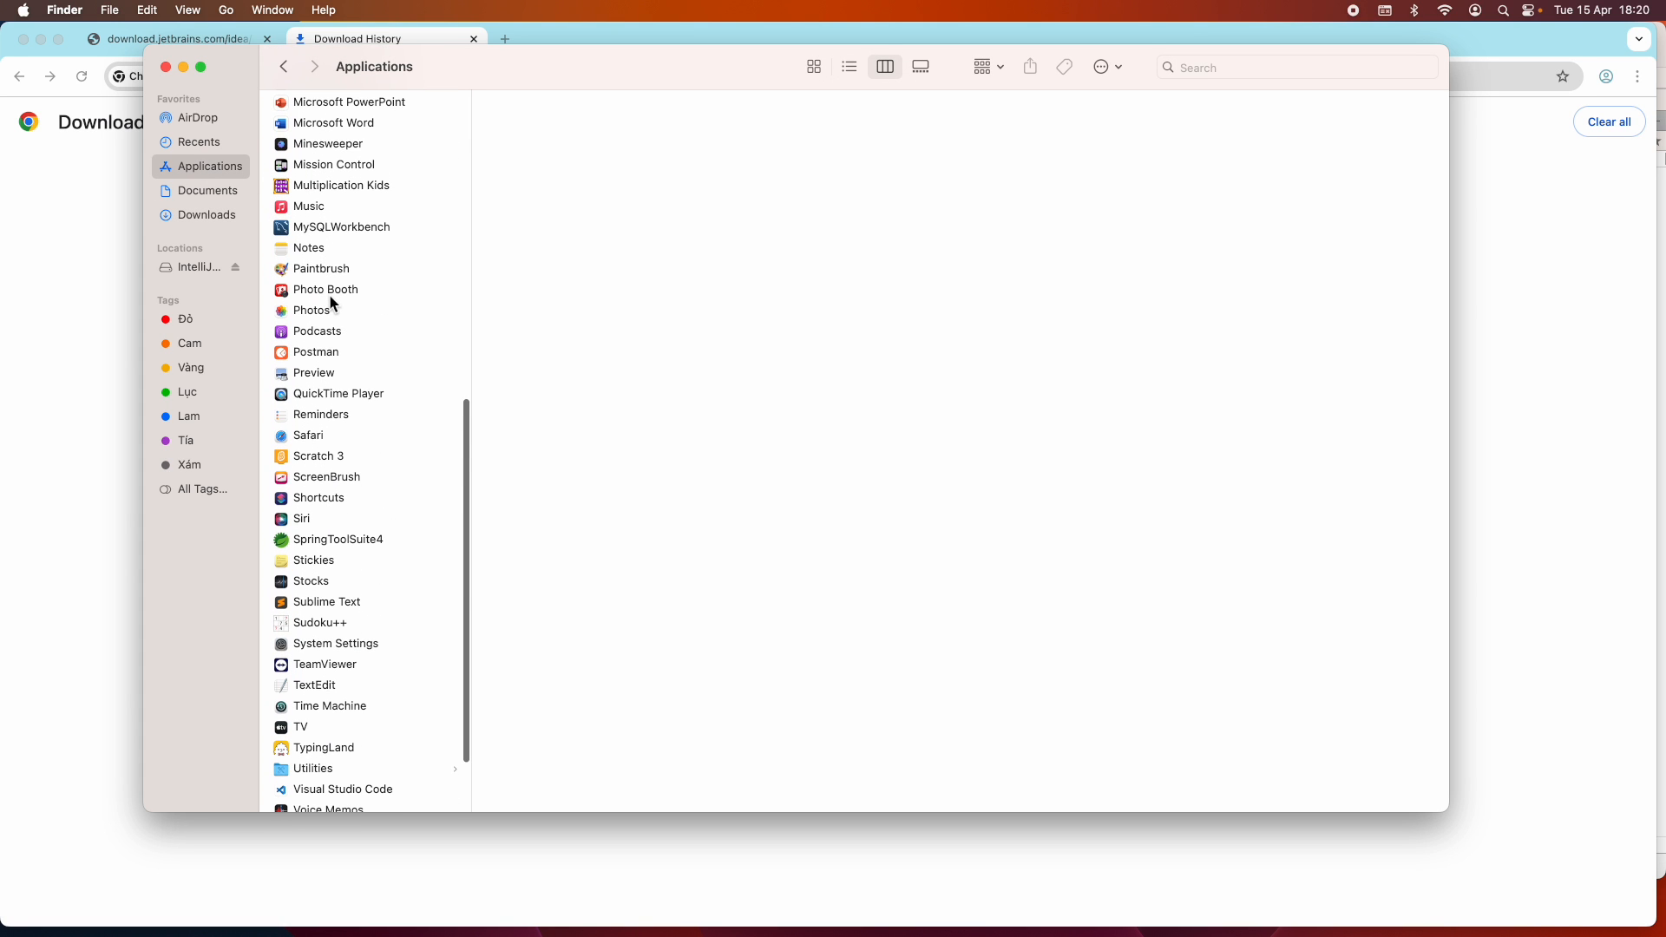
{"action": "scroll", "coordinate": [332, 302], "scroll_direction": "down", "scroll_amount": 3}
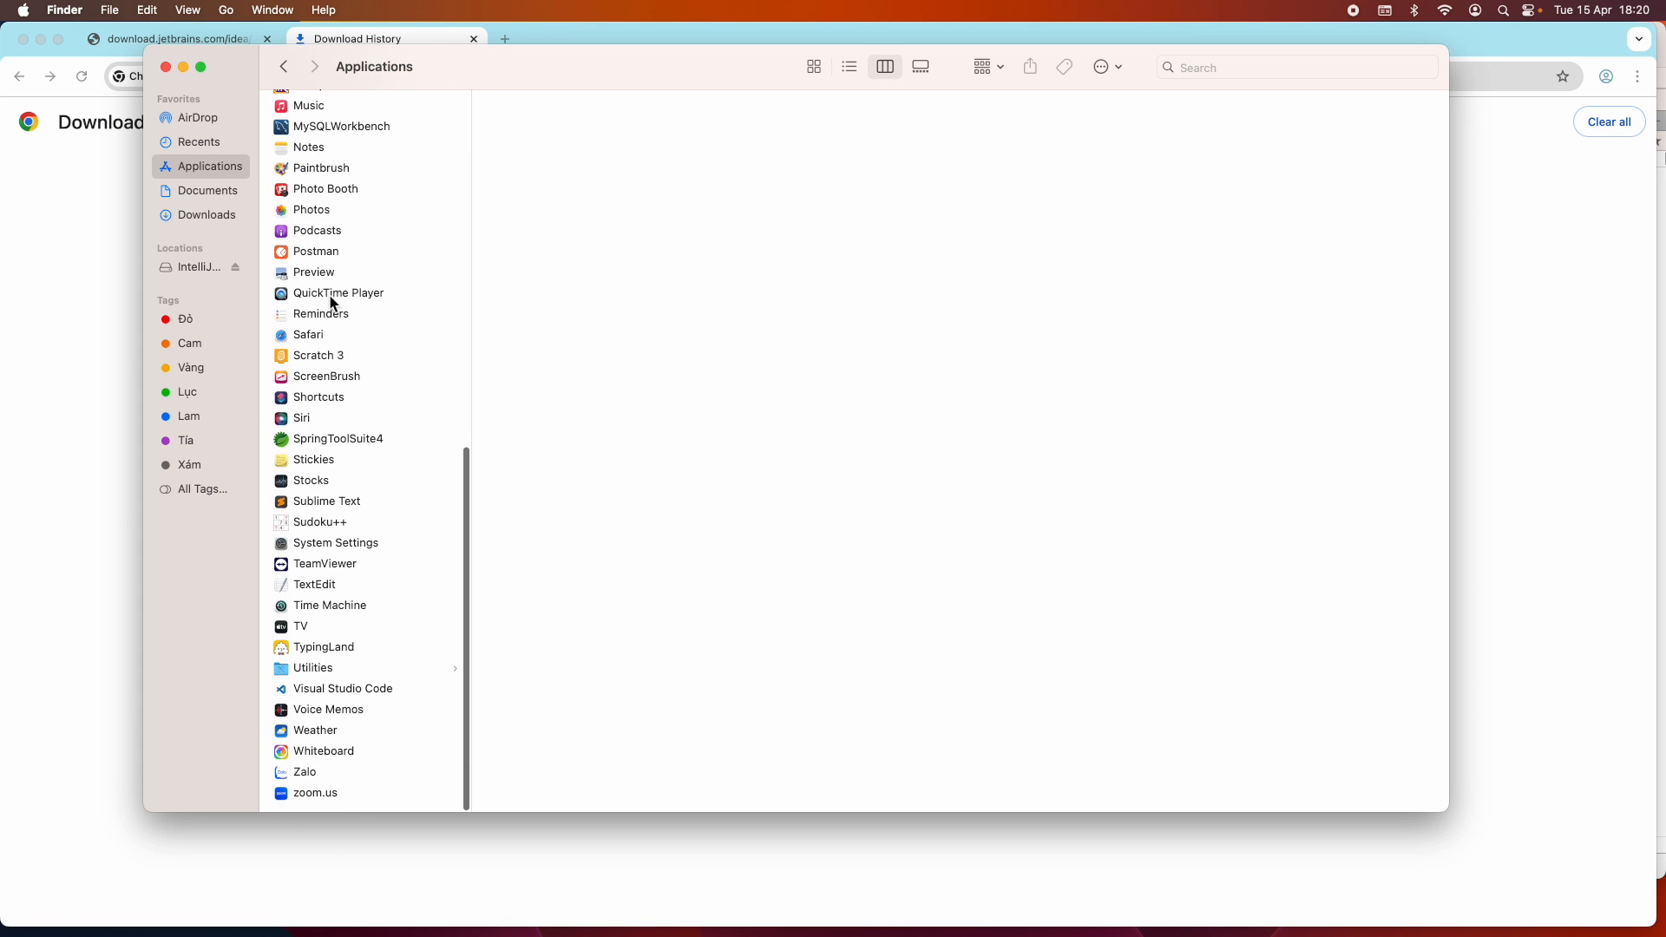
{"action": "key", "text": "super+Tab"}
{"action": "key", "text": "super+Tab"}
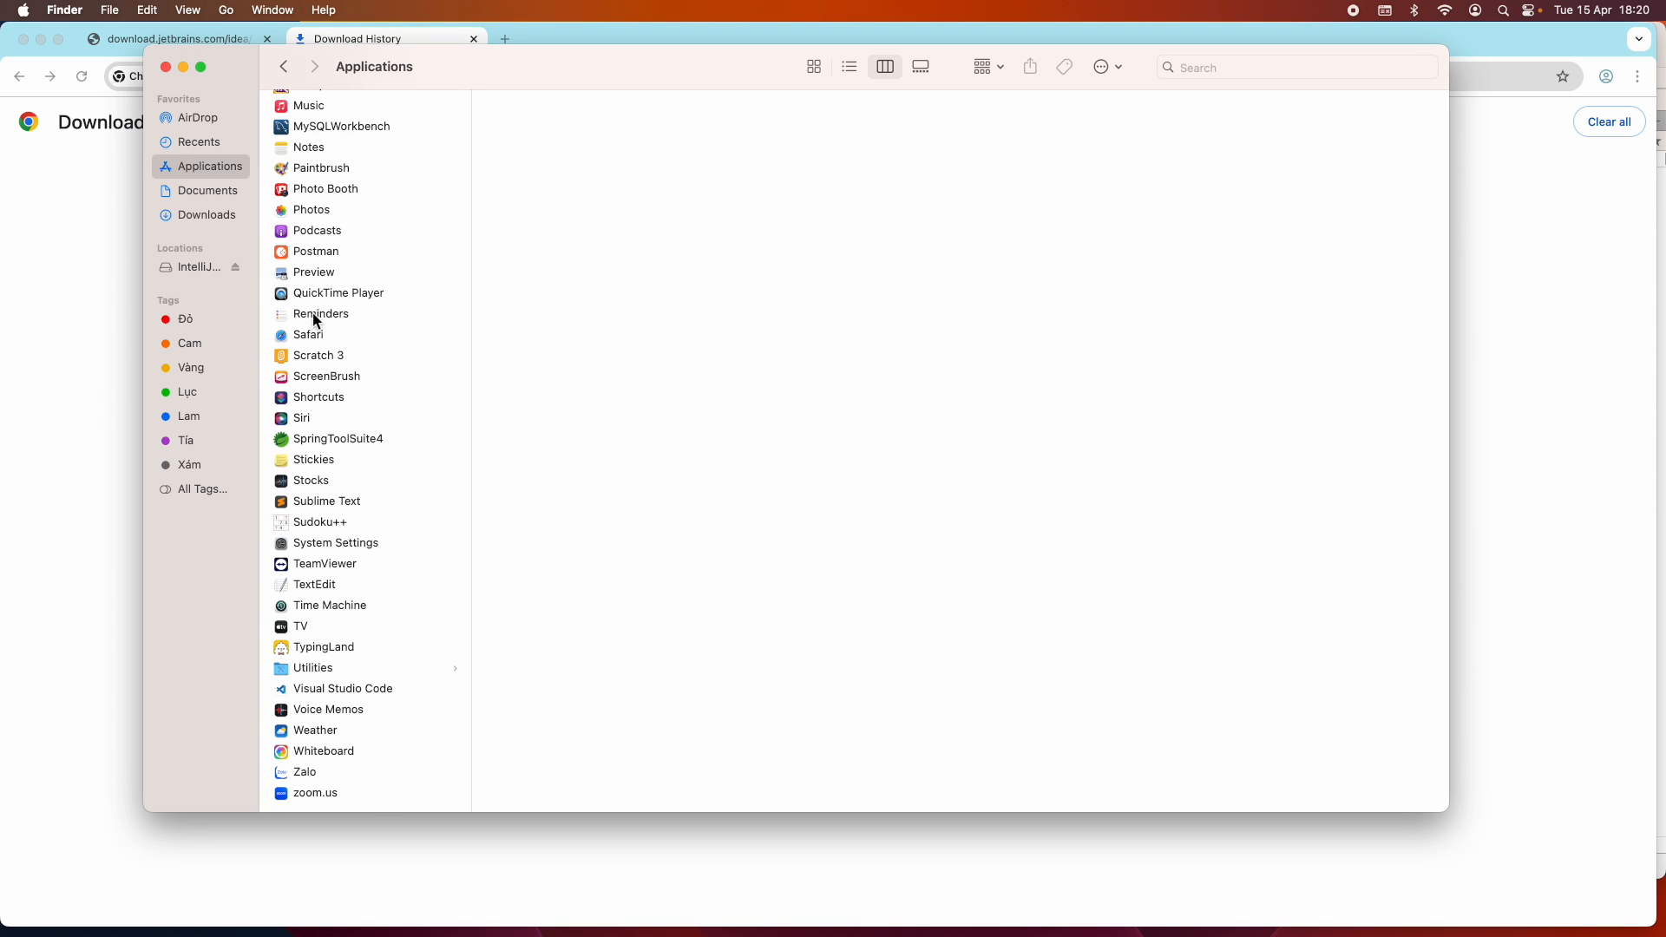
{"action": "scroll", "coordinate": [318, 321], "scroll_direction": "up", "scroll_amount": 8}
Reopen ideaIU-2024.3.5-aarch64.dmg from Downloads, copy IntelliJ IDEA into Applications, and close the installer window.
{"action": "left_click", "coordinate": [206, 213]}
{"action": "left_click", "coordinate": [362, 196]}
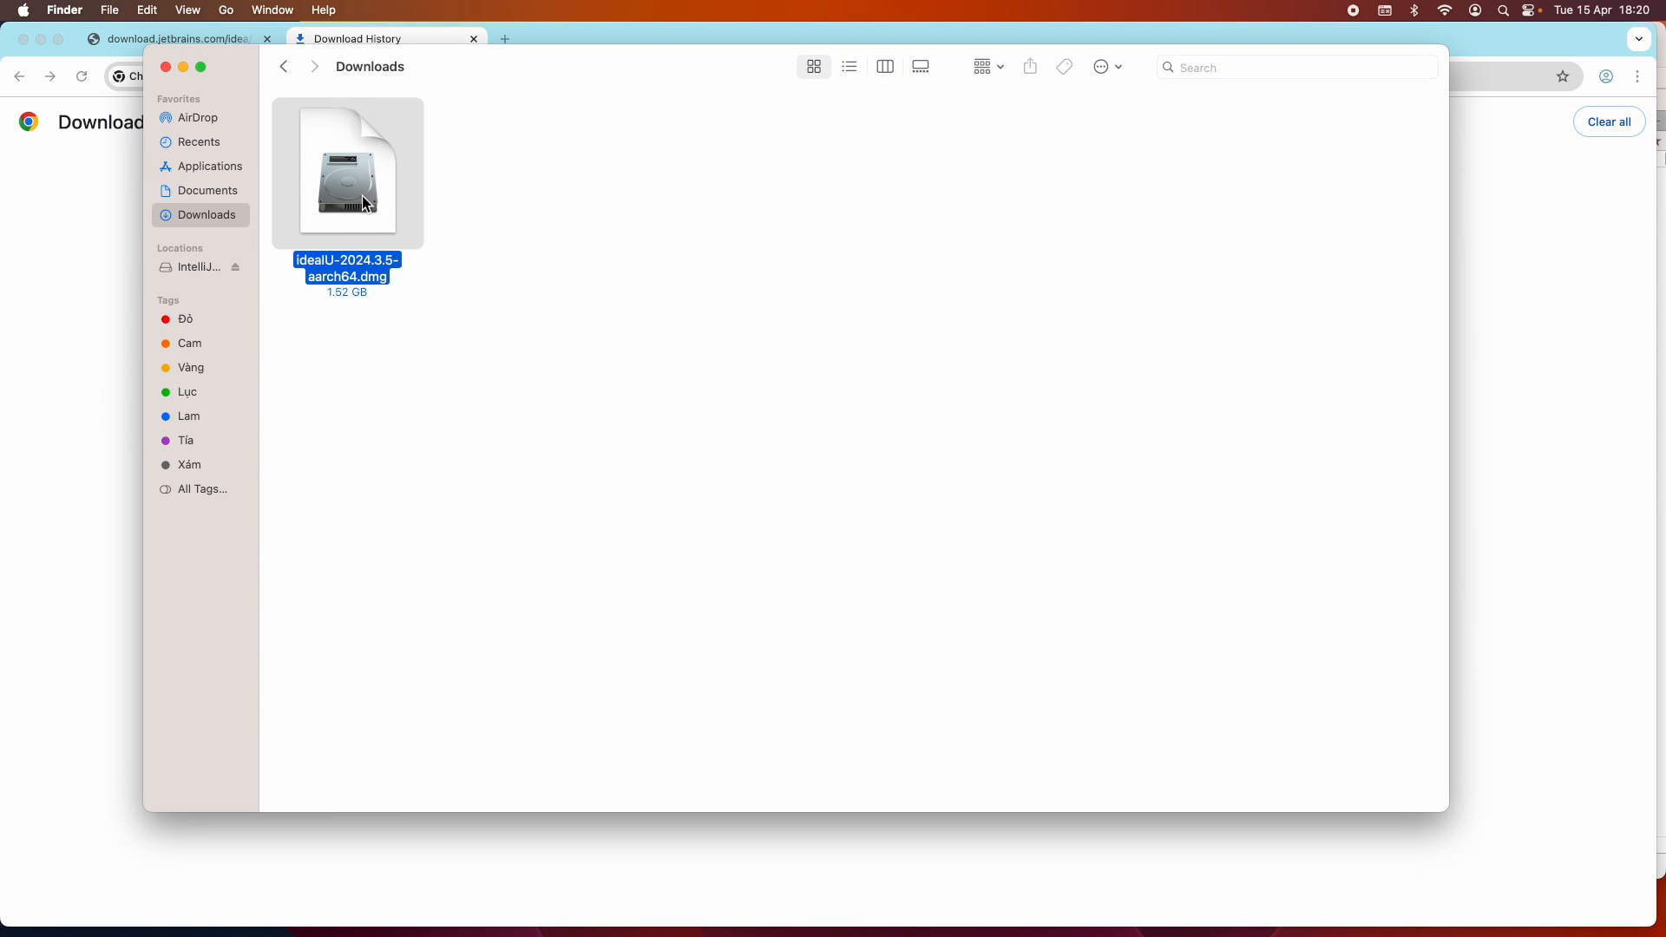
{"action": "double_click", "coordinate": [414, 237]}
{"action": "left_click_drag", "start_coordinate": [447, 239], "coordinate": [657, 242]}
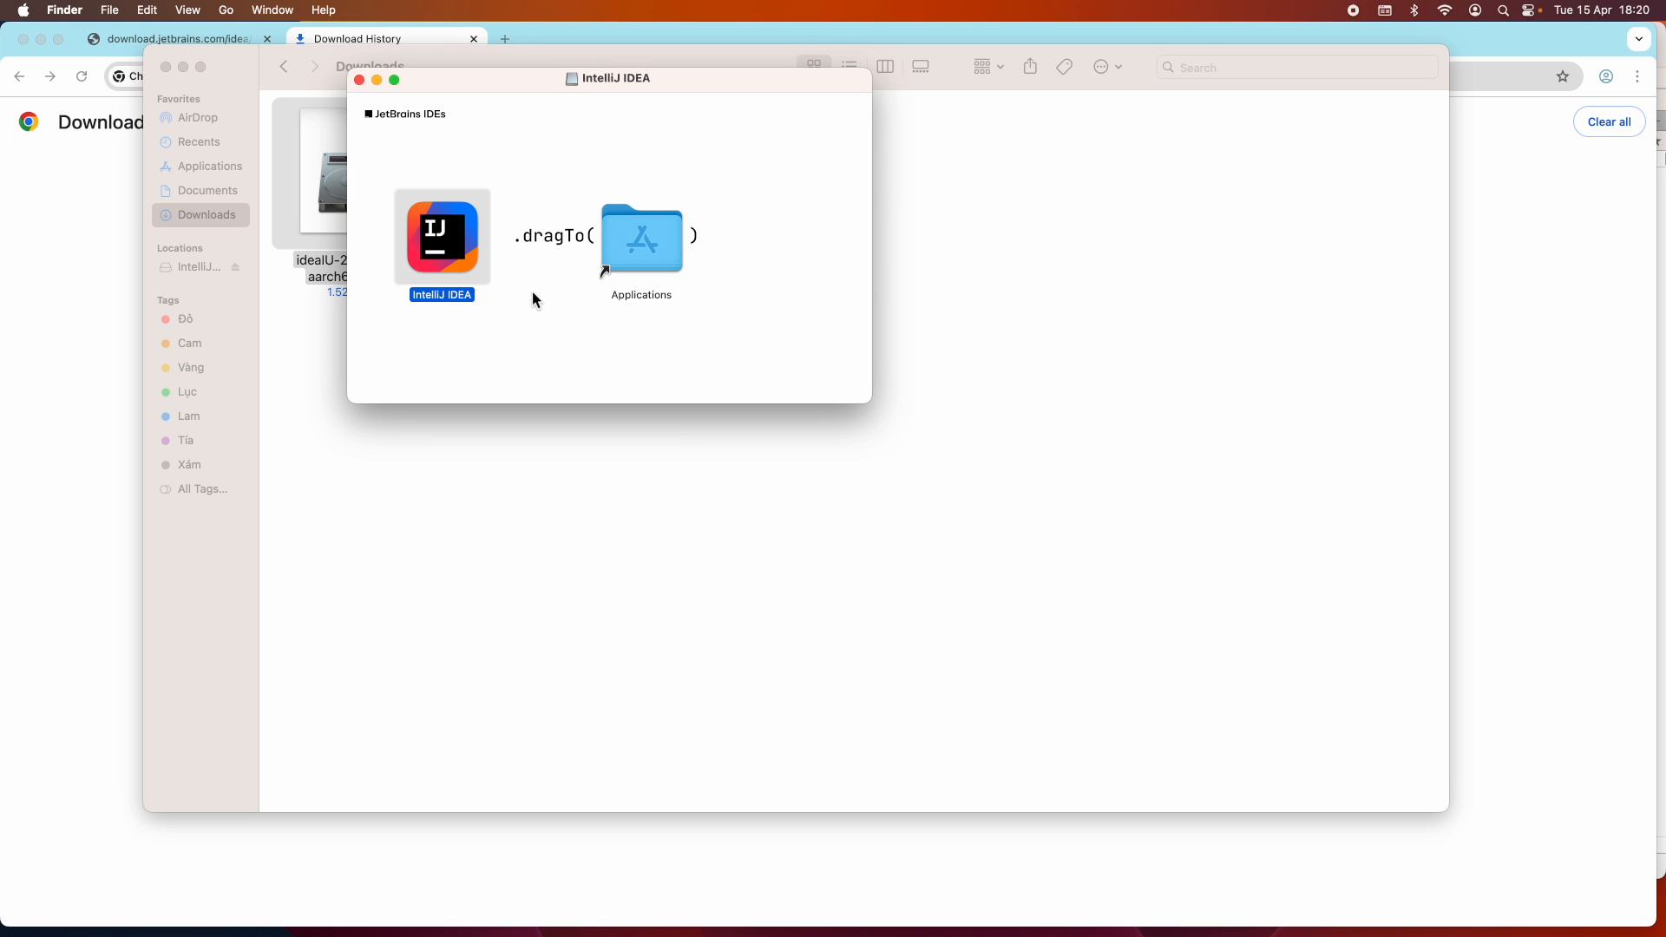
{"action": "left_click", "coordinate": [358, 80]}
Find the installed IntelliJ IDEA in the Applications folder and display its details.
{"action": "left_click", "coordinate": [216, 165]}
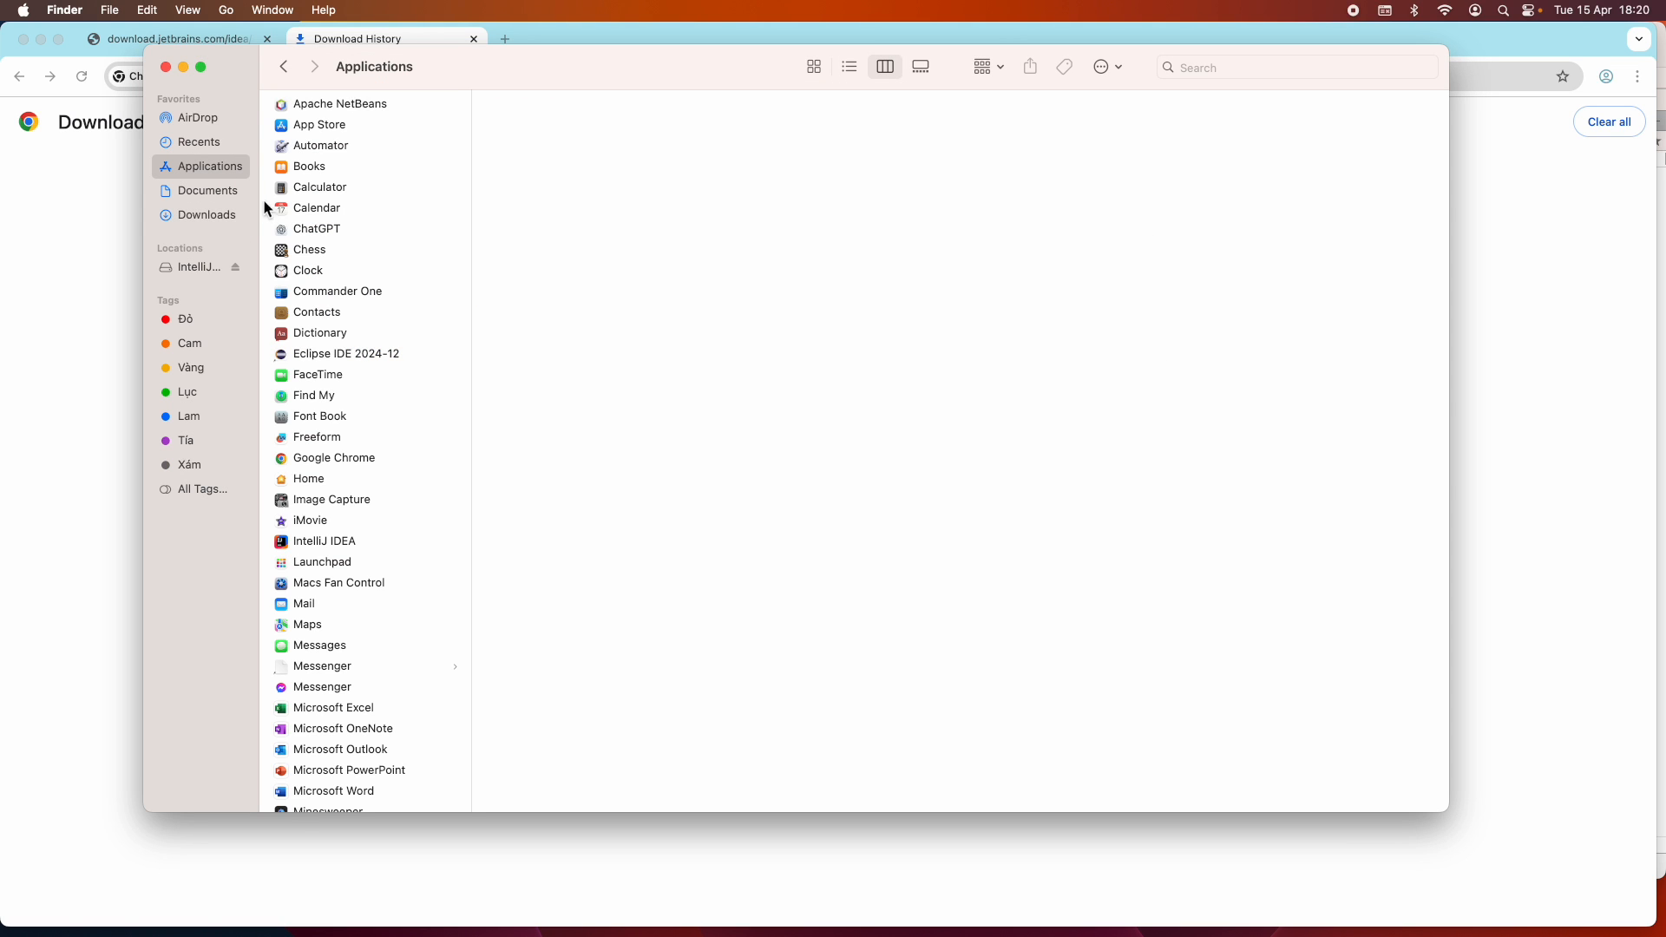
{"action": "scroll", "coordinate": [395, 350], "scroll_direction": "down", "scroll_amount": 15}
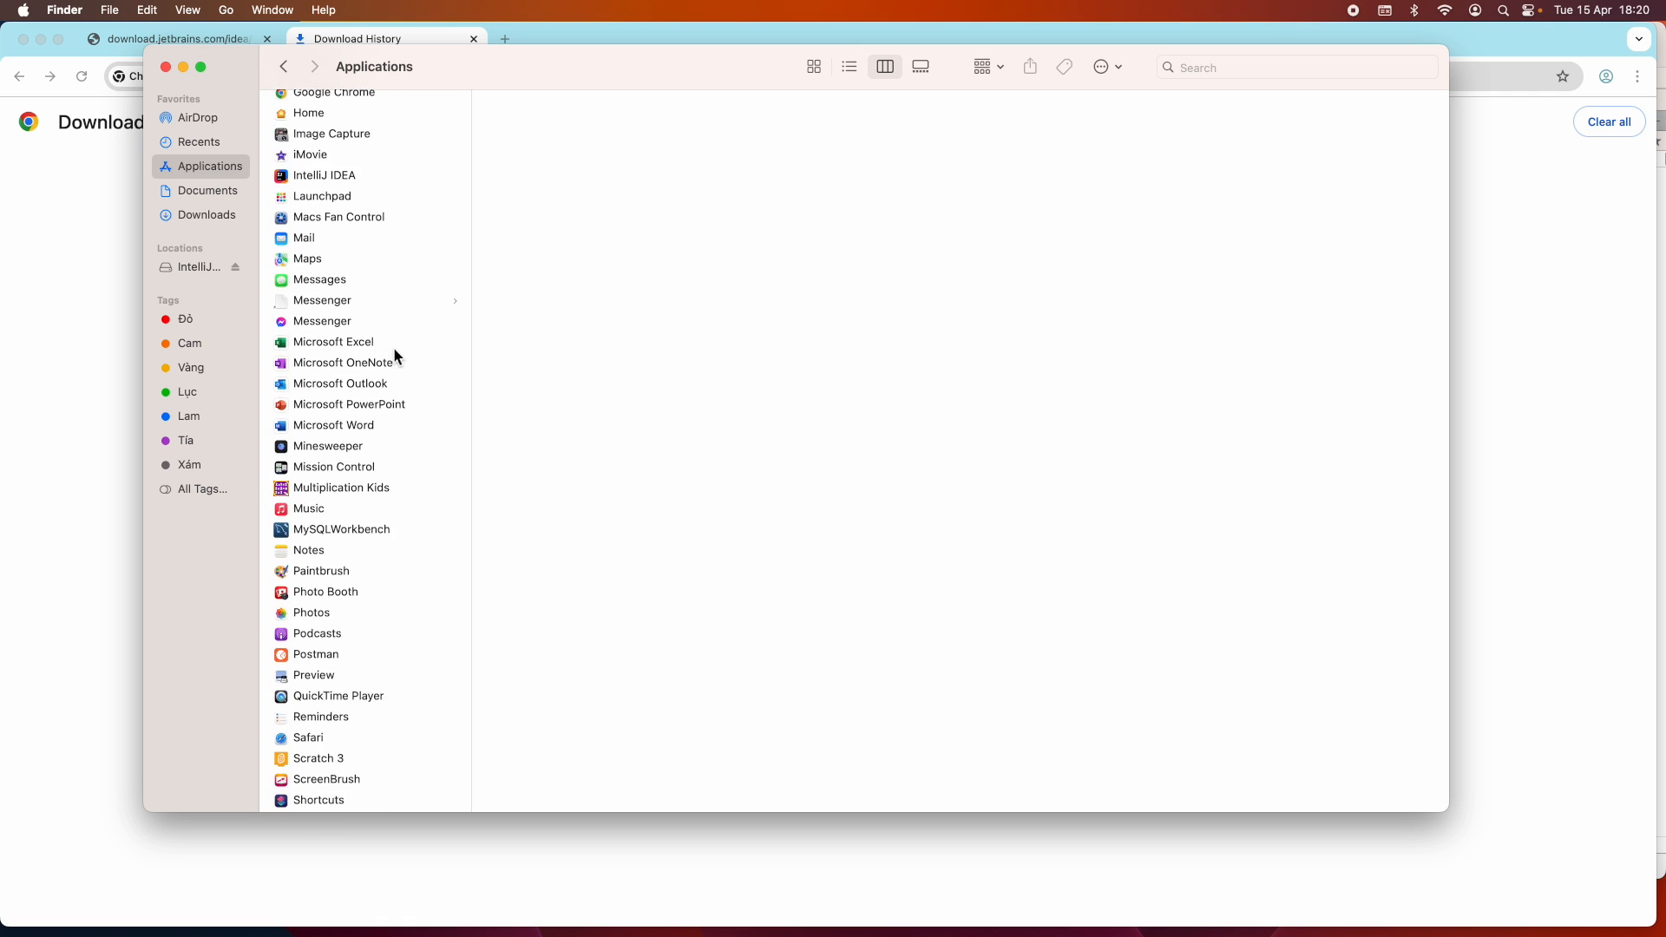
{"action": "scroll", "coordinate": [394, 350], "scroll_direction": "down", "scroll_amount": 5}
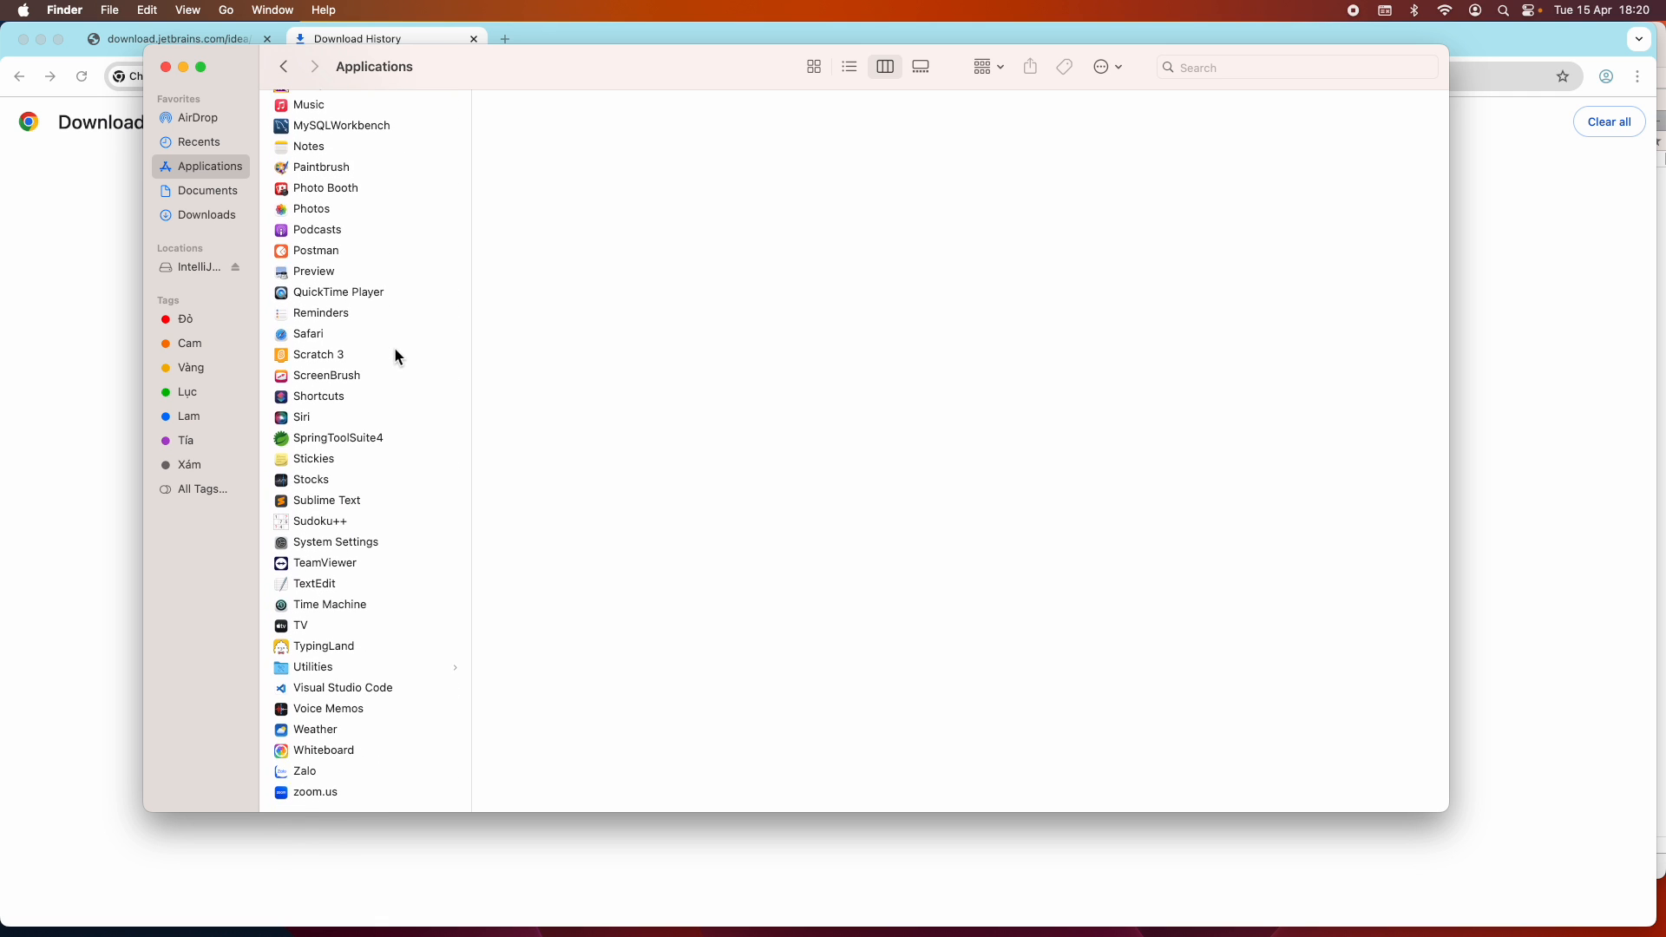
{"action": "scroll", "coordinate": [393, 351], "scroll_direction": "up", "scroll_amount": 12}
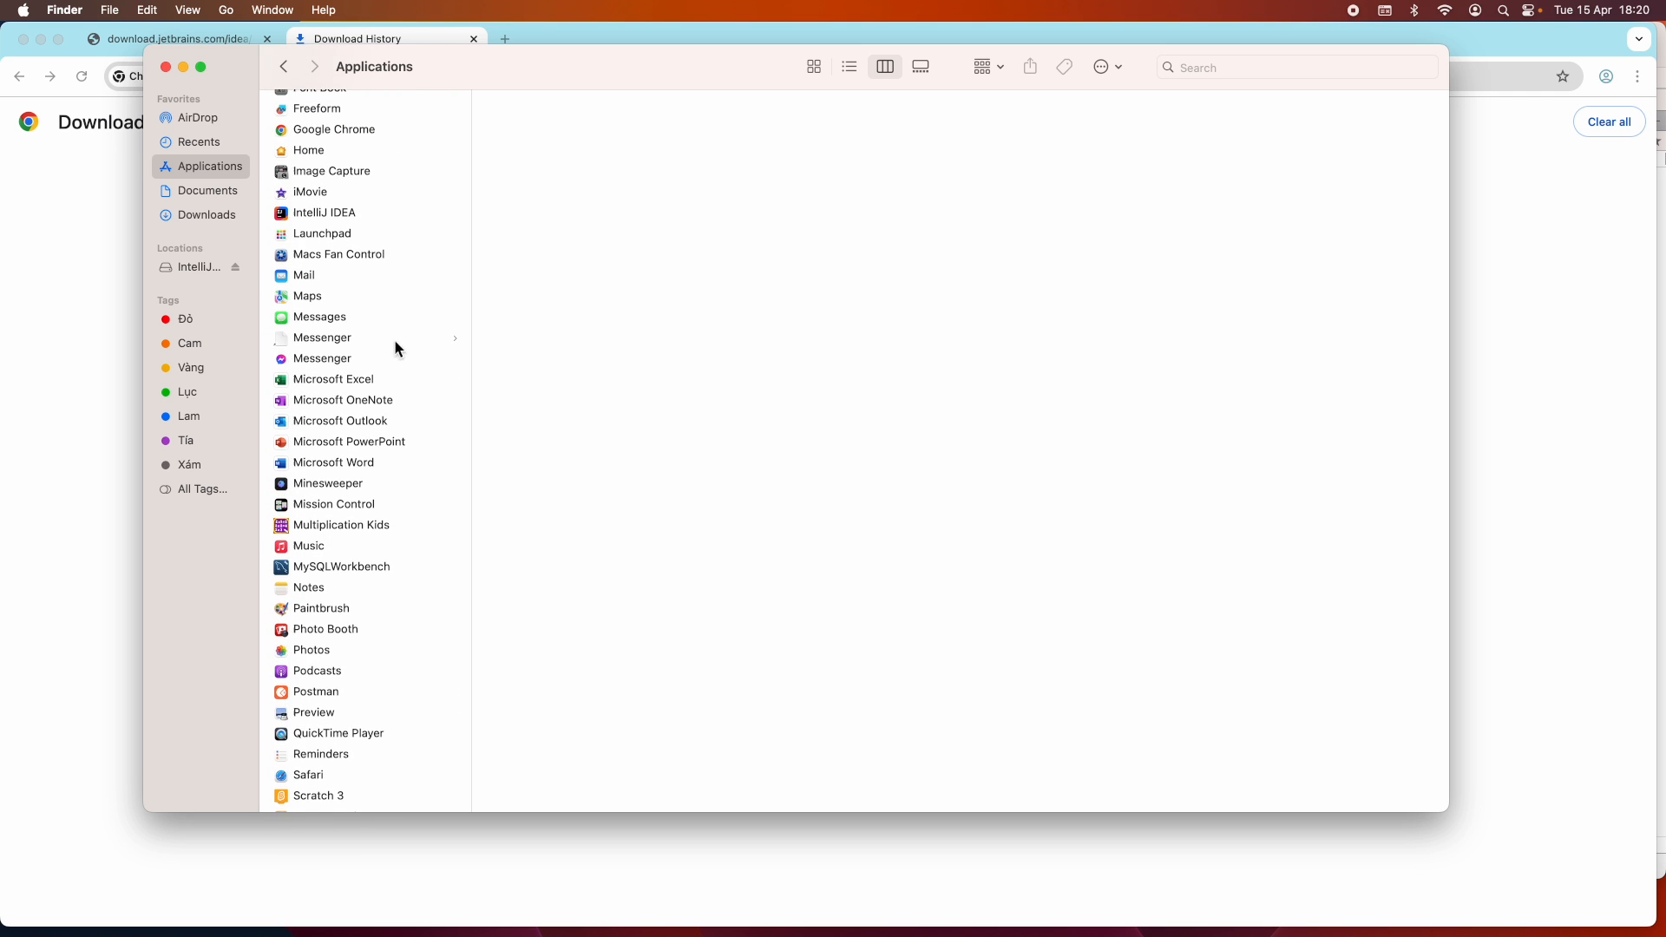
{"action": "left_click", "coordinate": [336, 483]}
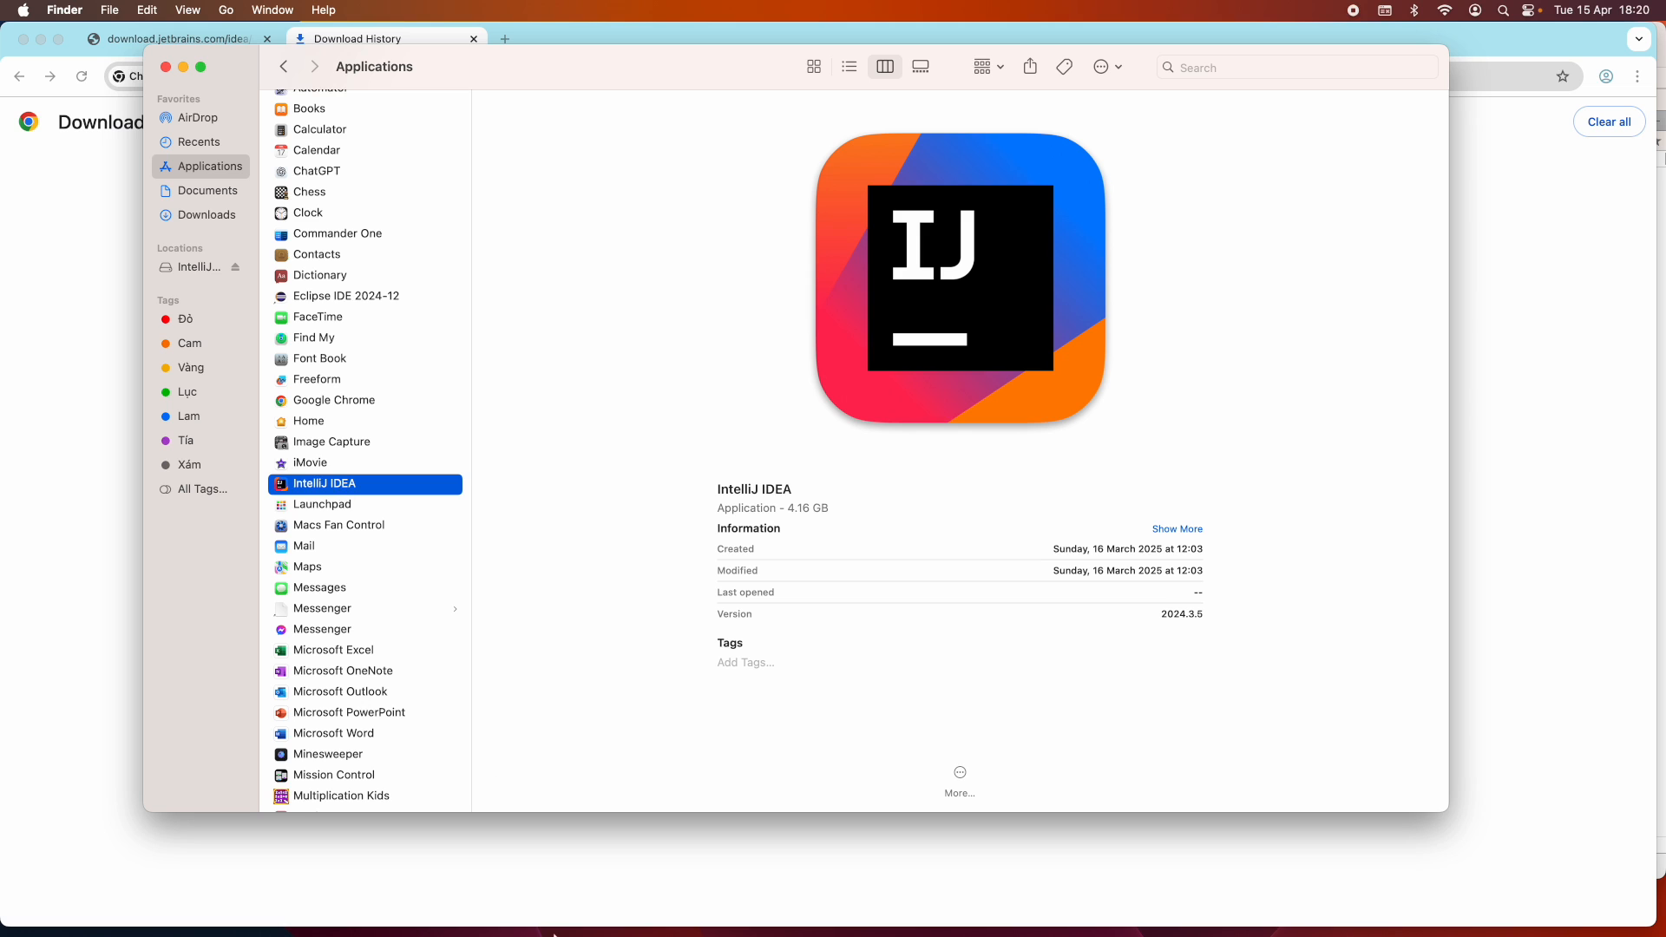
Make an alias of IntelliJ IDEA in the Applications folder and name it IntelliJ Ultimate.
{"action": "mouse_move", "coordinate": [573, 933]}
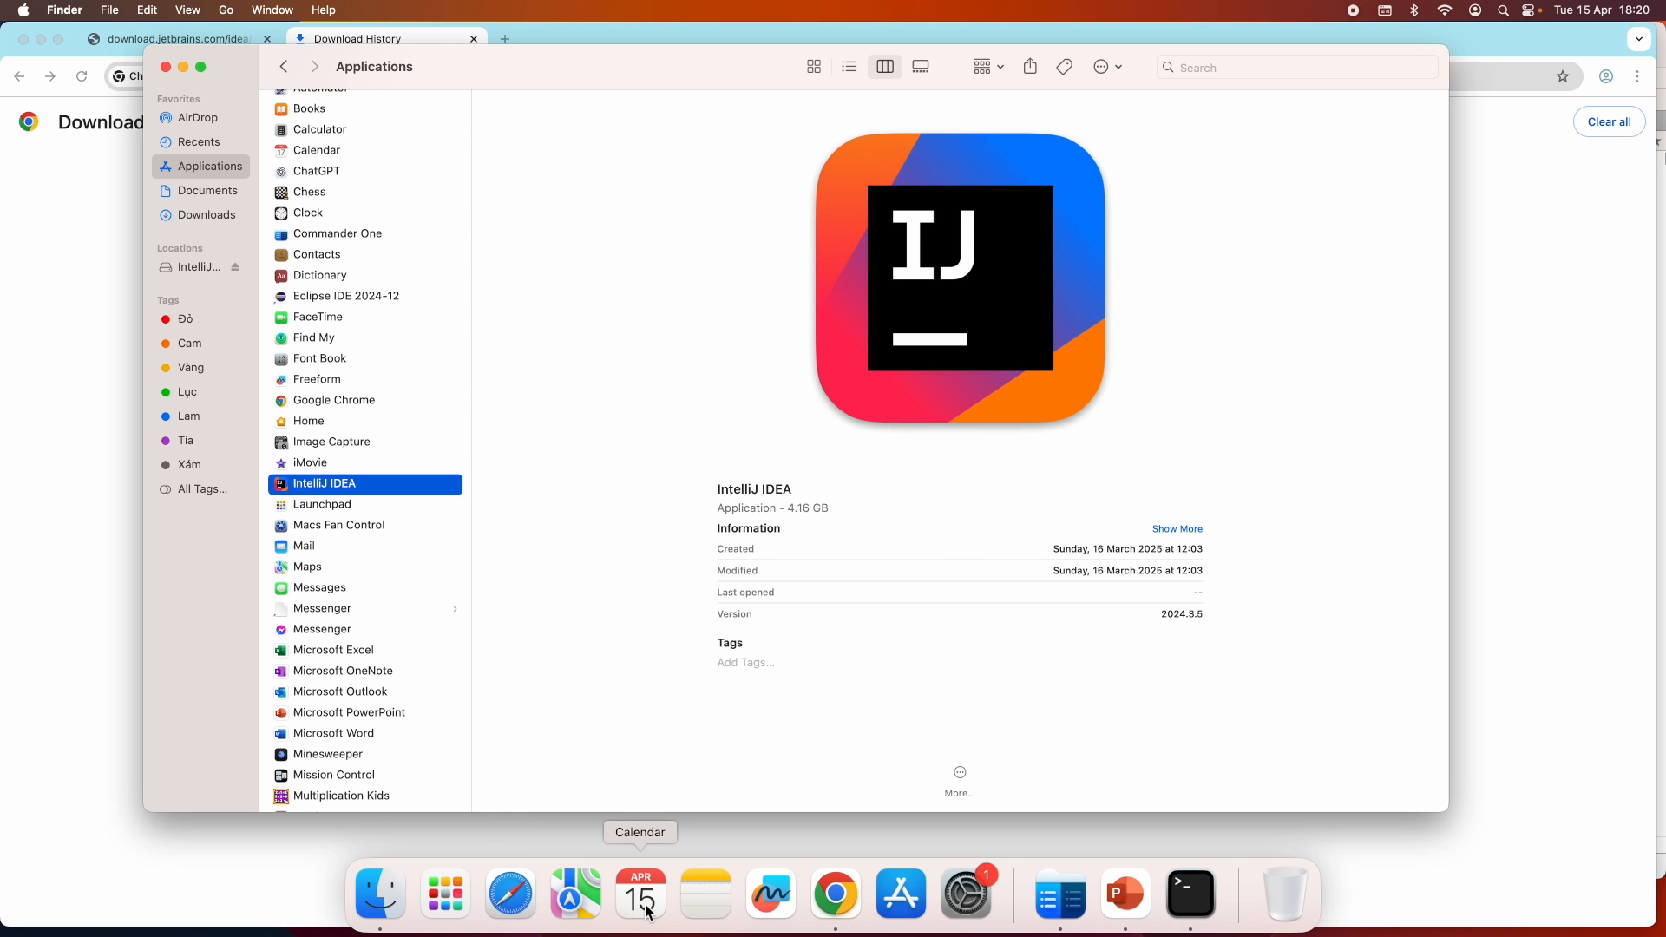
{"action": "right_click", "coordinate": [377, 484]}
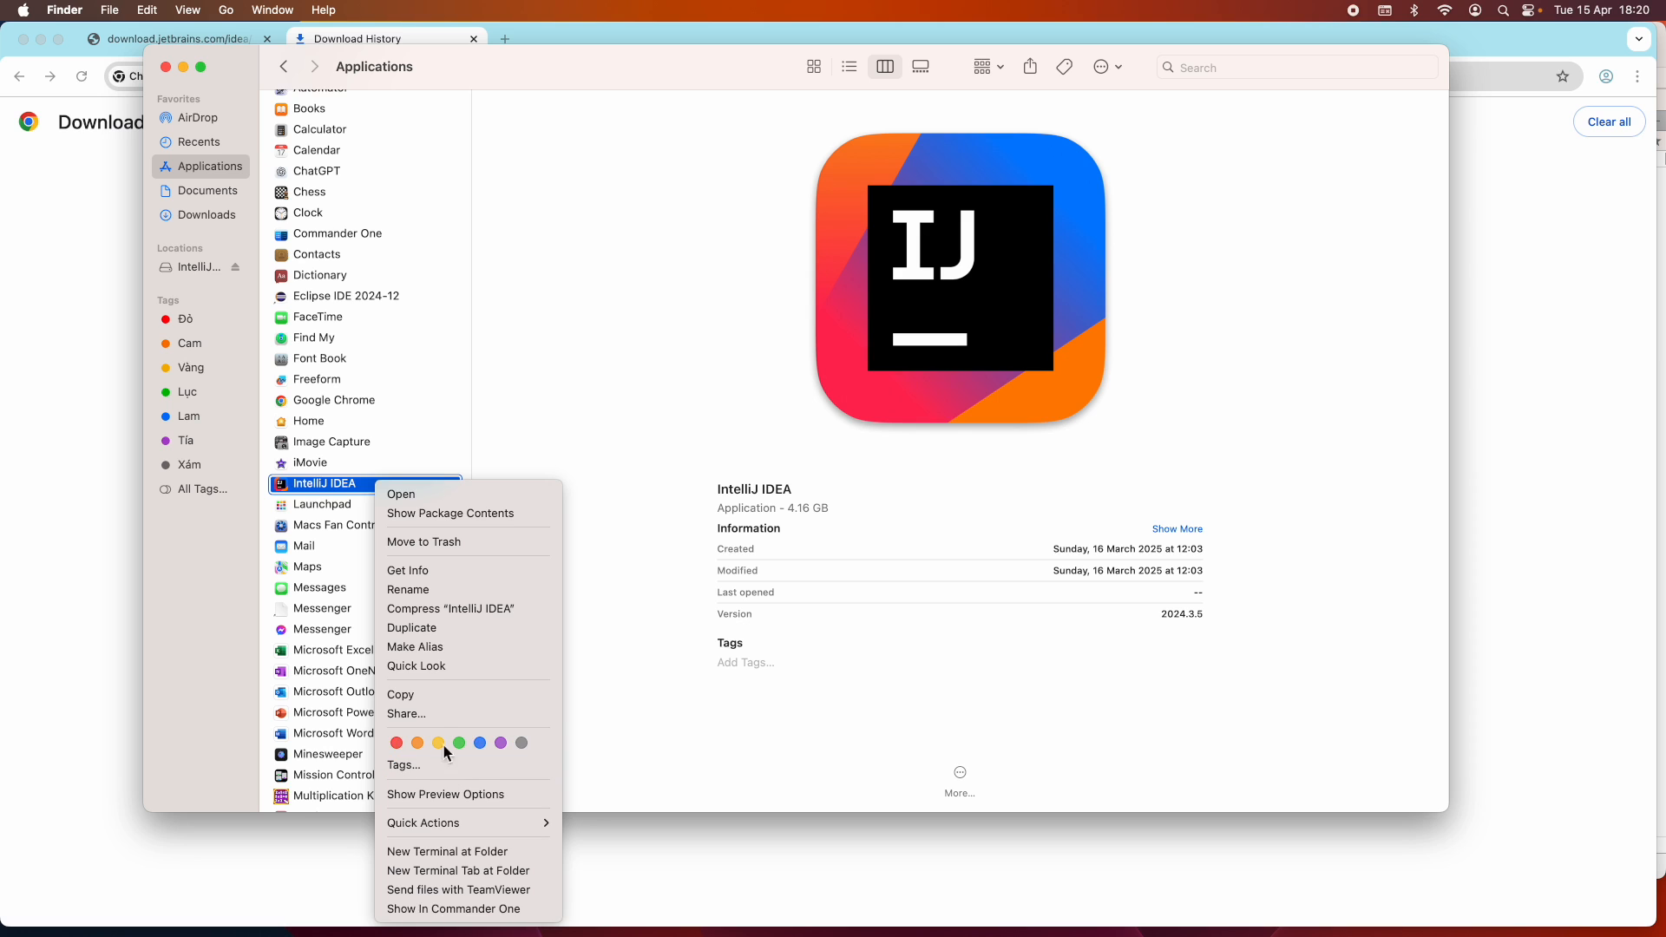
{"action": "left_click", "coordinate": [408, 648]}
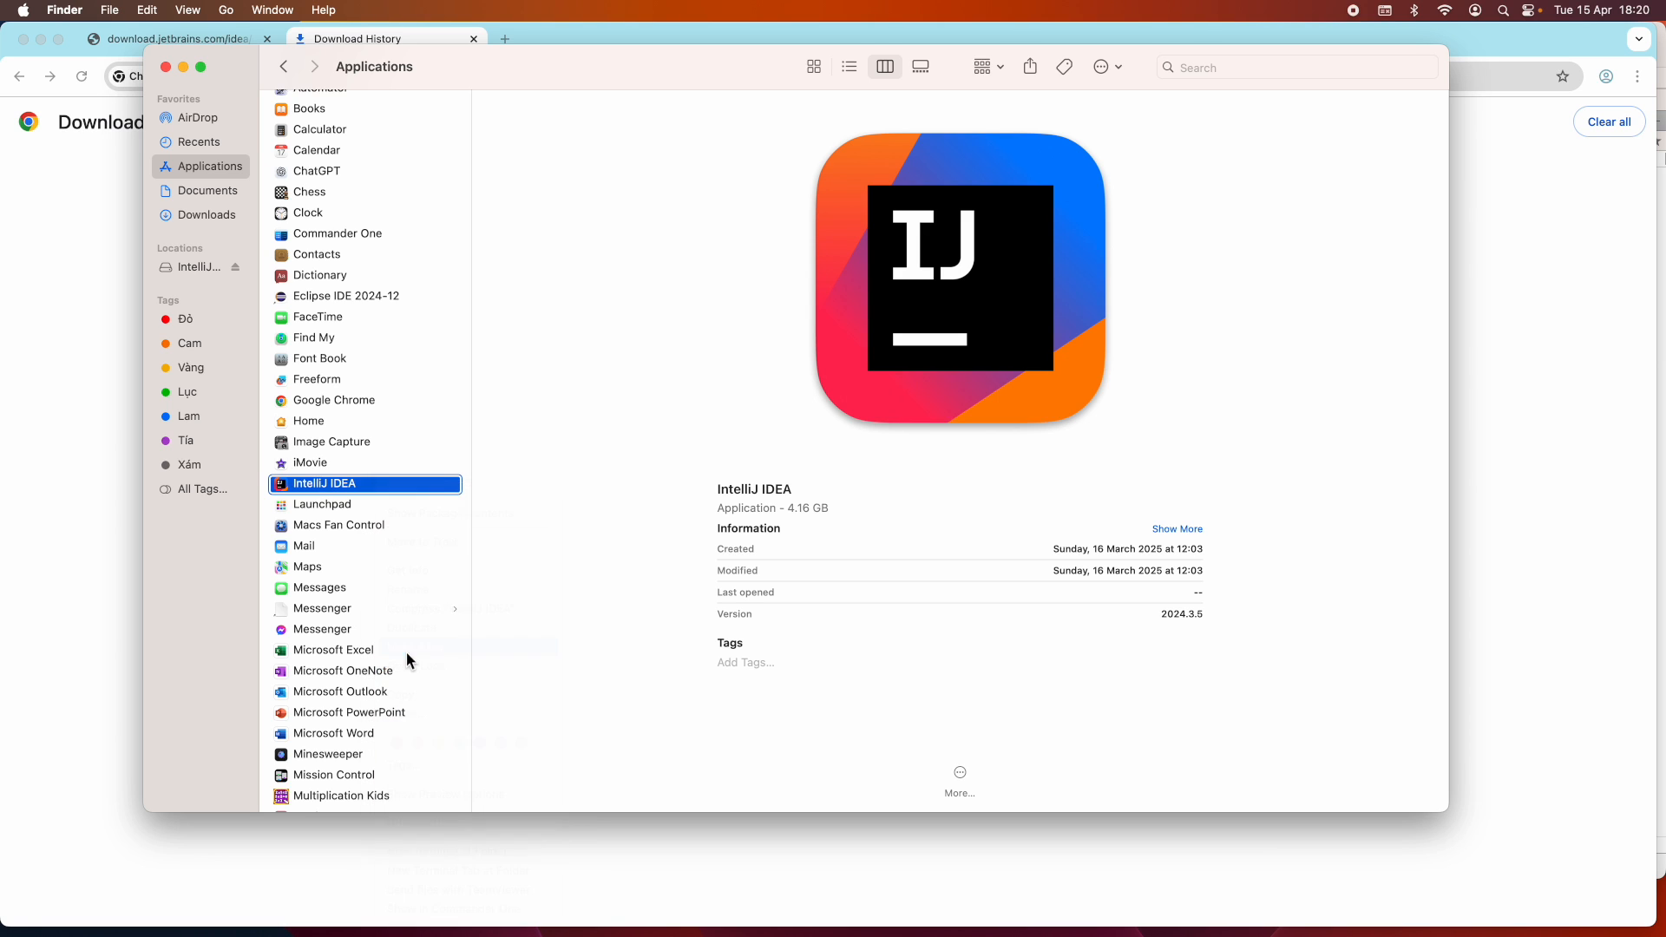
{"action": "left_click", "coordinate": [372, 506]}
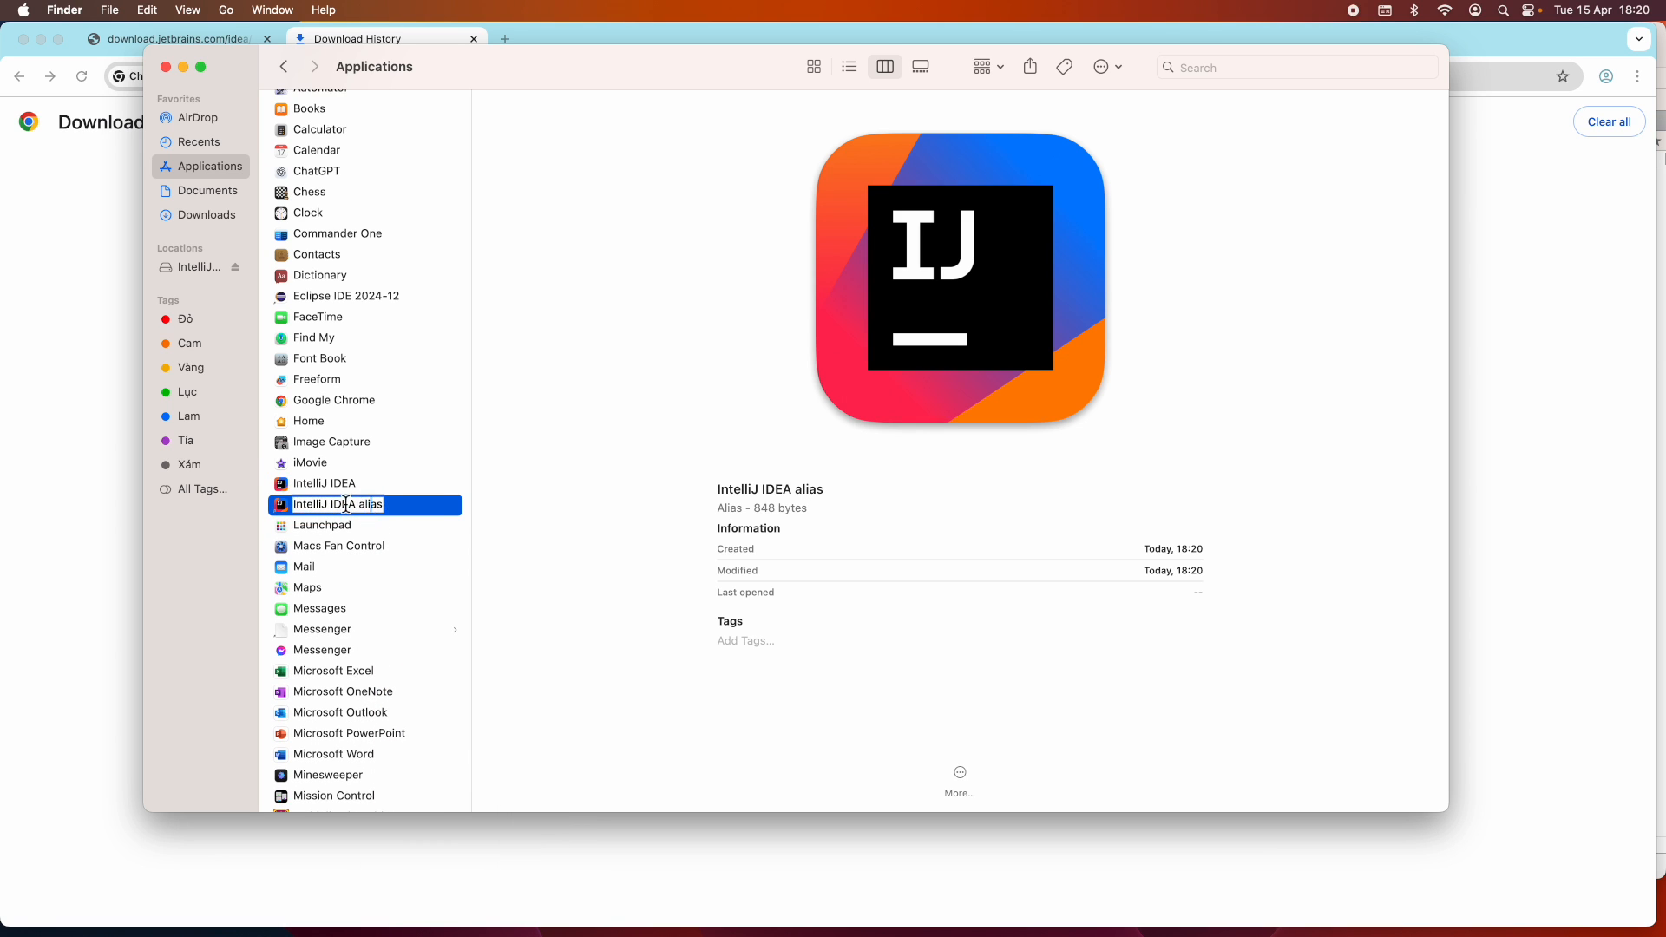
{"action": "left_click_drag", "start_coordinate": [338, 505], "coordinate": [429, 508]}
{"action": "key", "text": "BackSpace"}
{"action": "key", "text": "BackSpace"}
{"action": "key", "text": "BackSpace"}
{"action": "type", "text": "Ultimate"}
{"action": "key", "text": "Return"}
Add the IntelliJ Ultimate alias to the Dock and eject the IntelliJ IDEA disk image from the desktop.
{"action": "left_click_drag", "start_coordinate": [341, 508], "coordinate": [617, 932]}
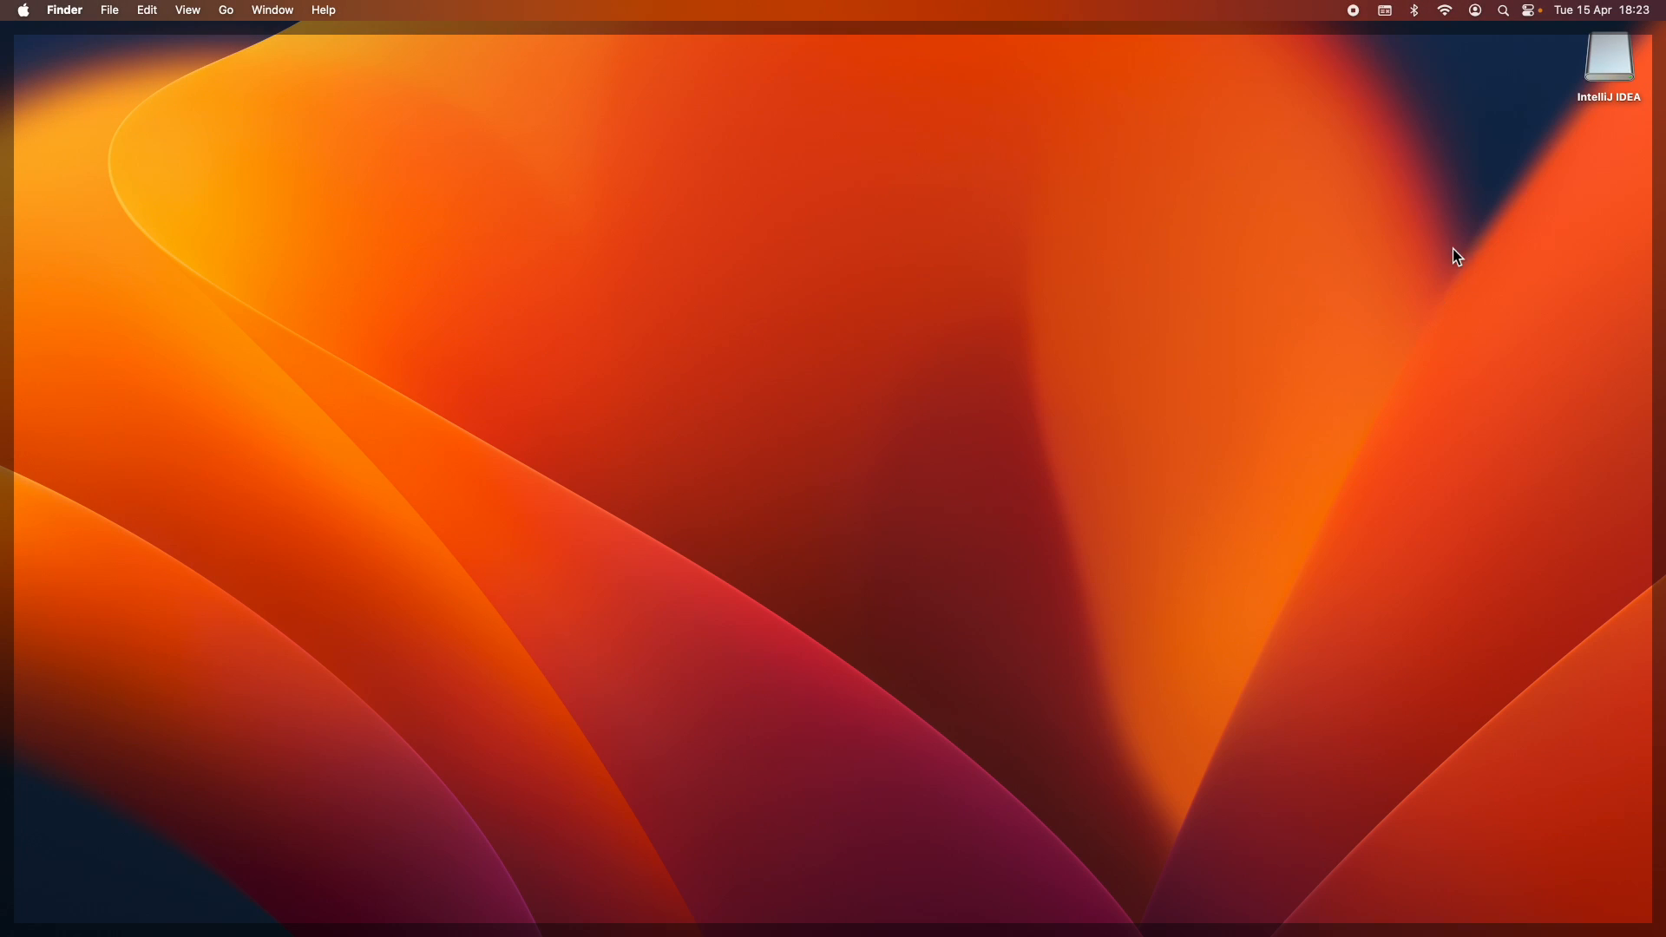
{"action": "right_click", "coordinate": [1622, 65]}
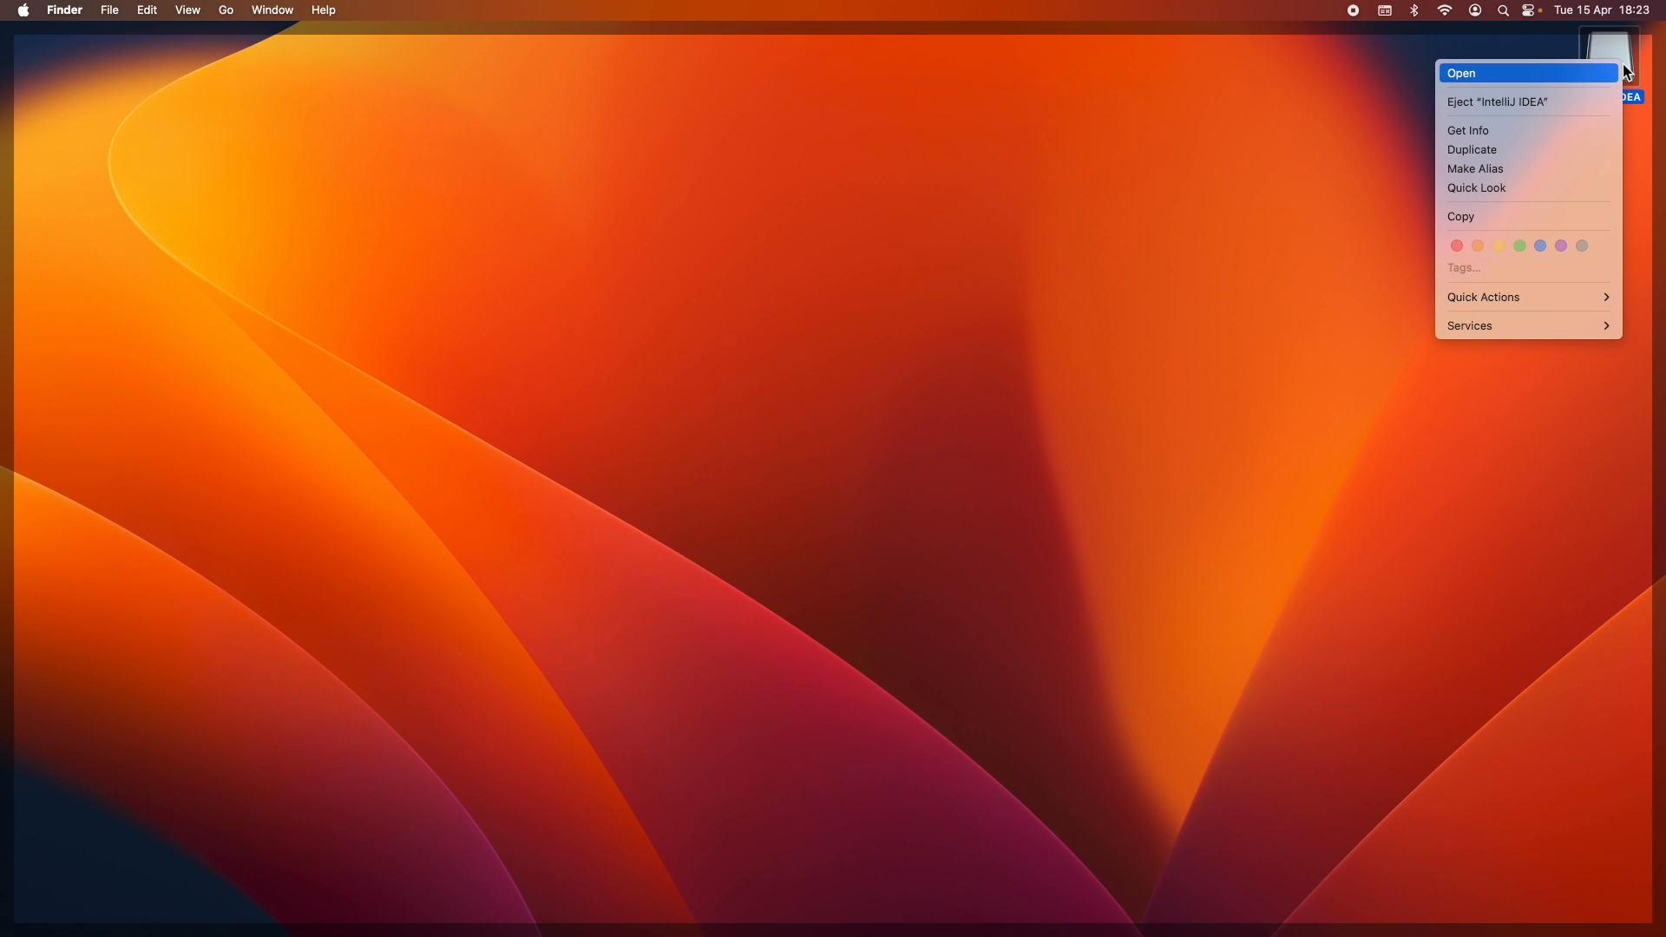
{"action": "left_click", "coordinate": [1581, 106]}
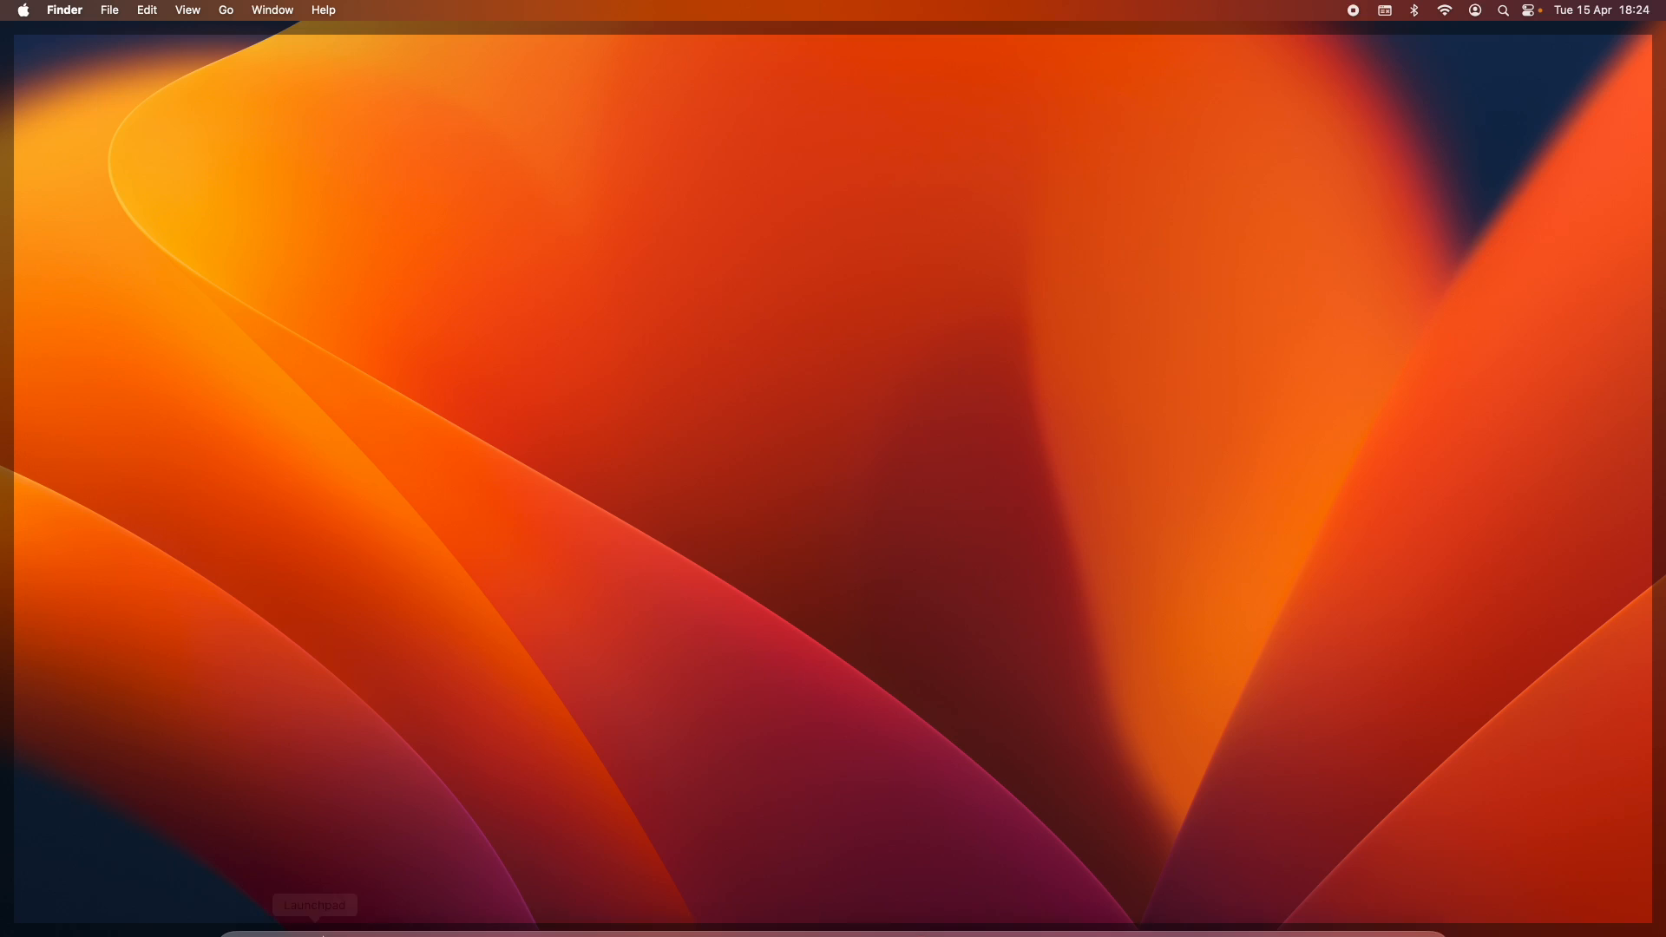
Look for IntelliJ IDEA among the apps in Launchpad and return to the desktop.
{"action": "left_click", "coordinate": [319, 907]}
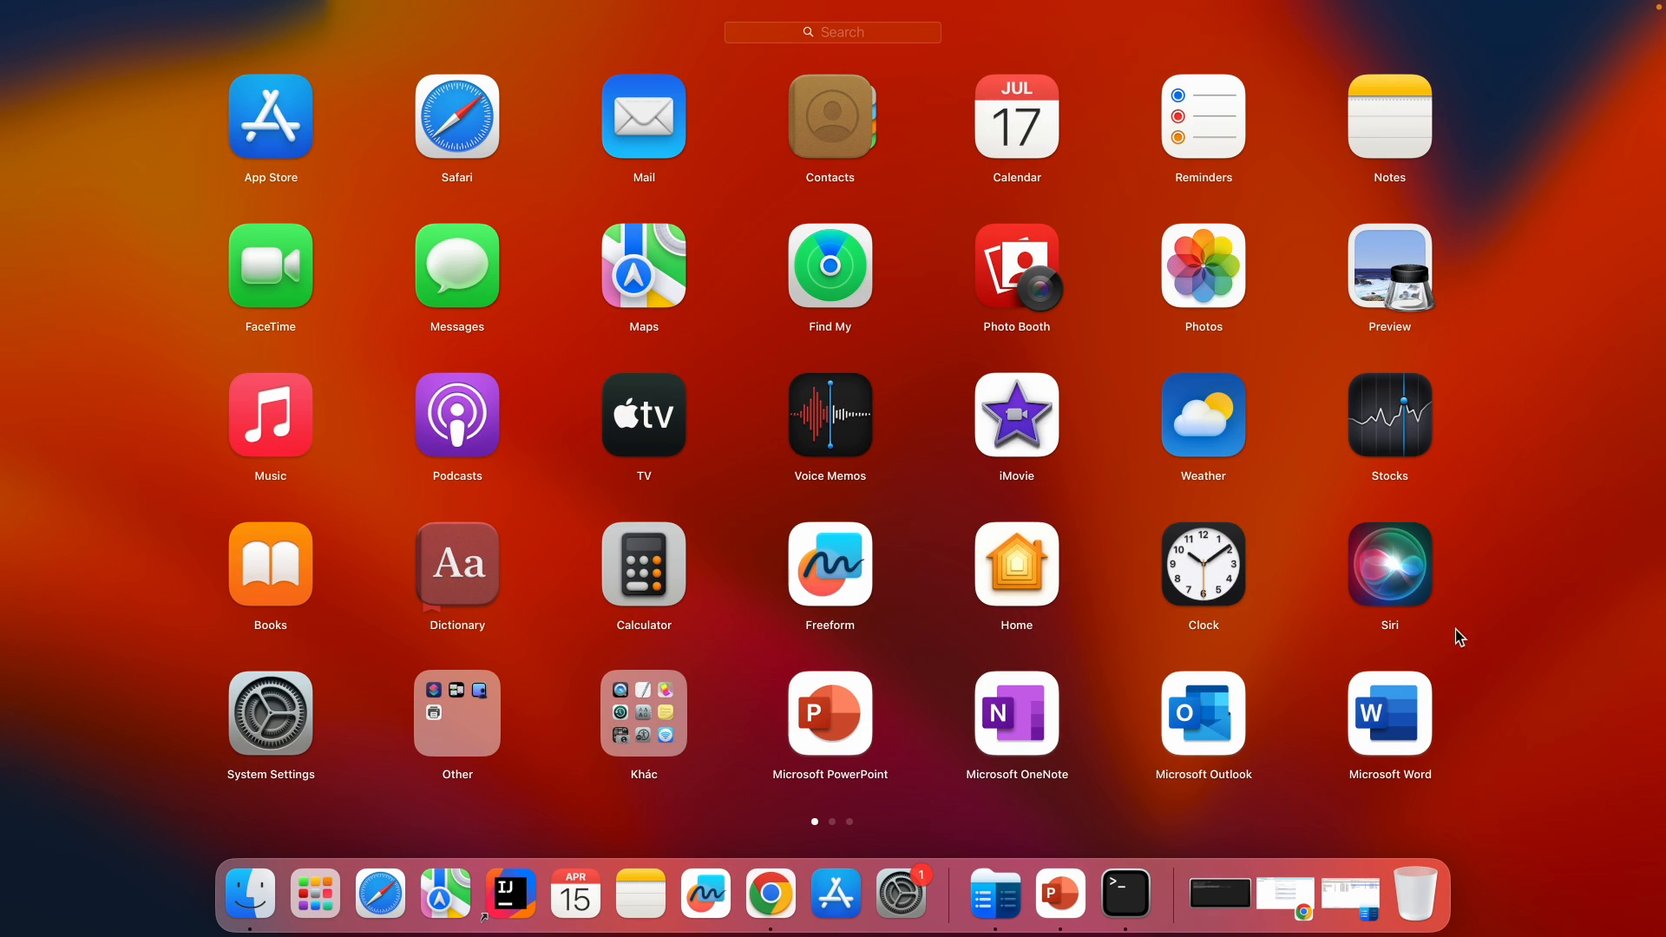
{"action": "left_click_drag", "start_coordinate": [1485, 645], "coordinate": [361, 640]}
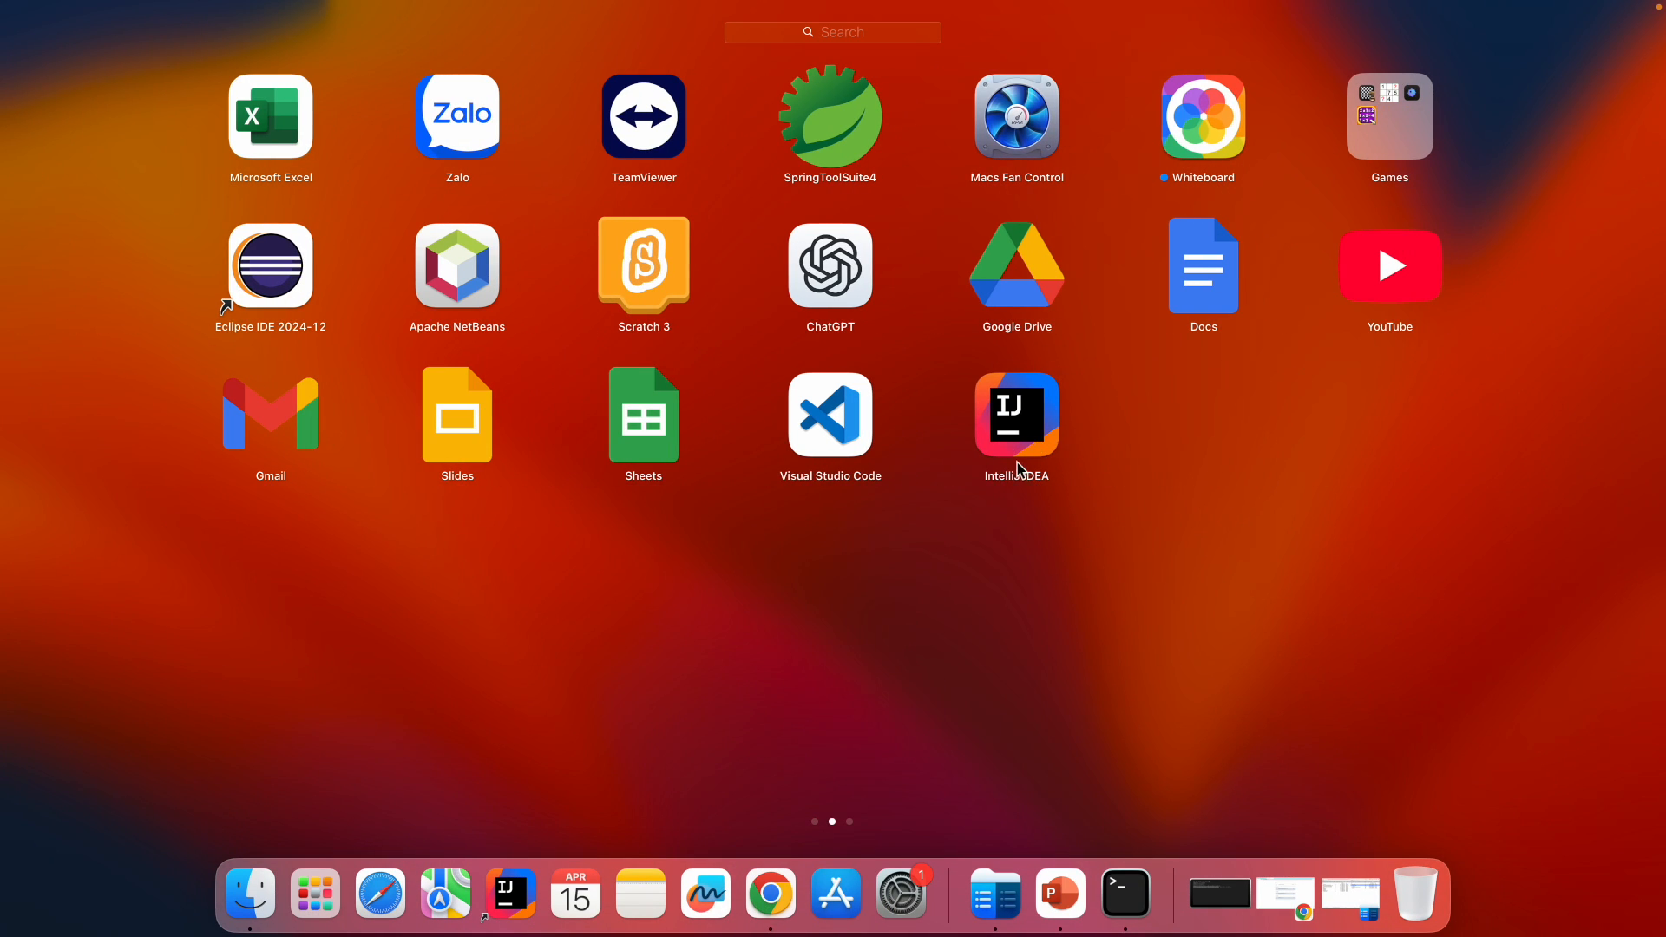
{"action": "left_click", "coordinate": [938, 530]}
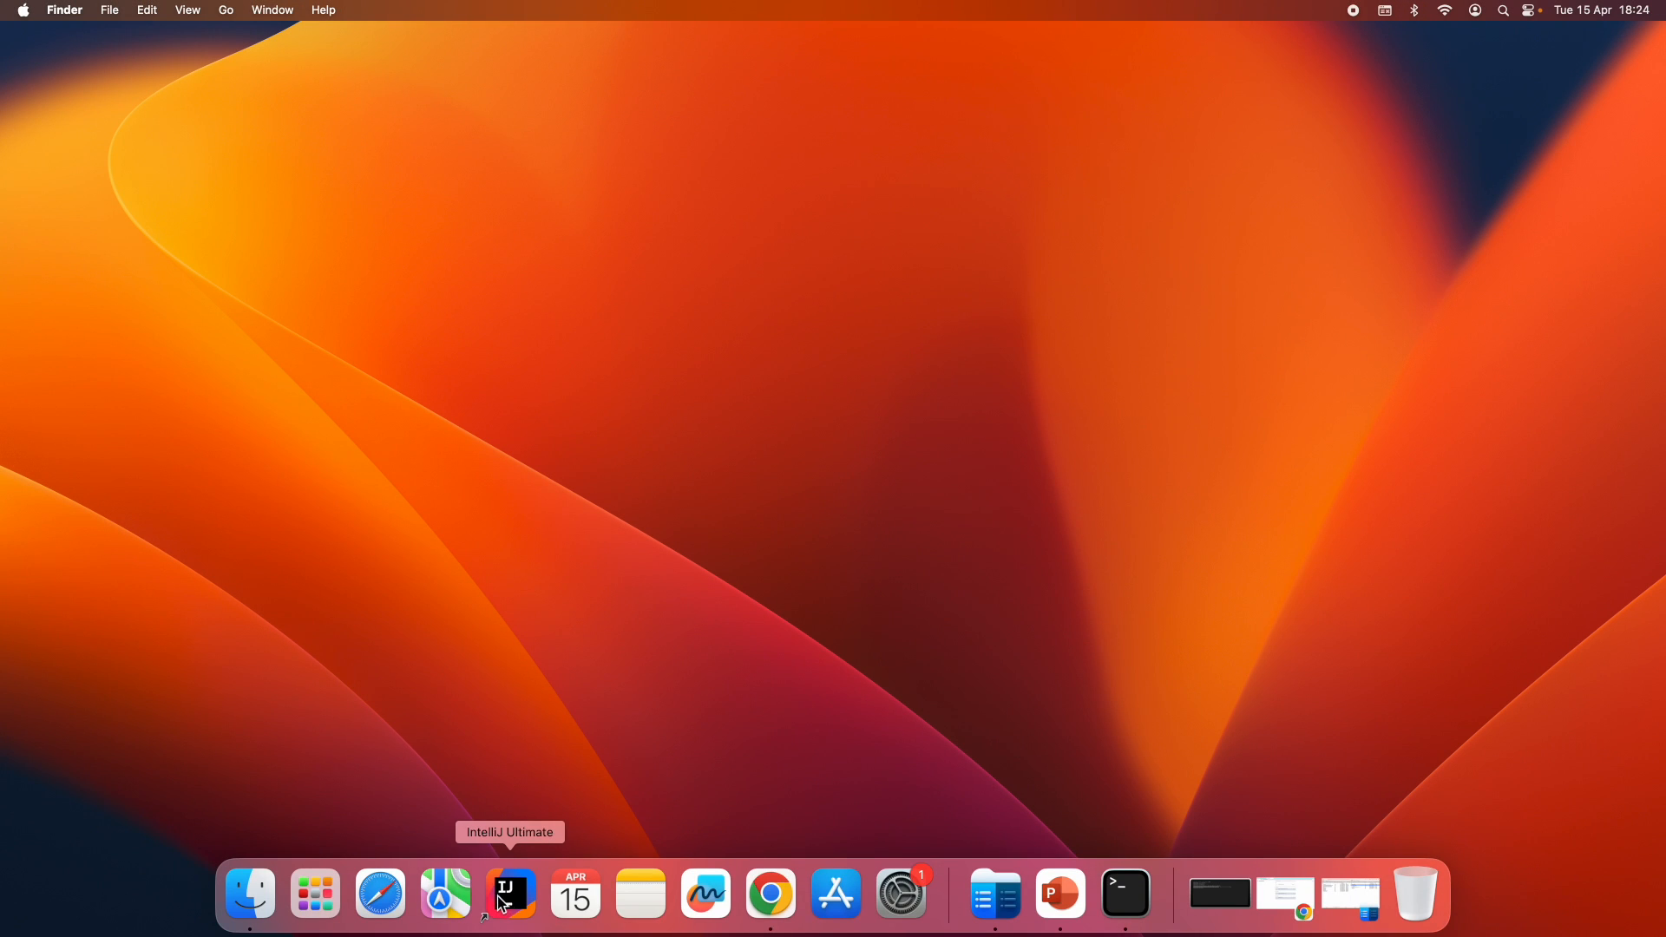
Launch IntelliJ Ultimate from the Dock and allow the downloaded app to open.
{"action": "left_click", "coordinate": [528, 909]}
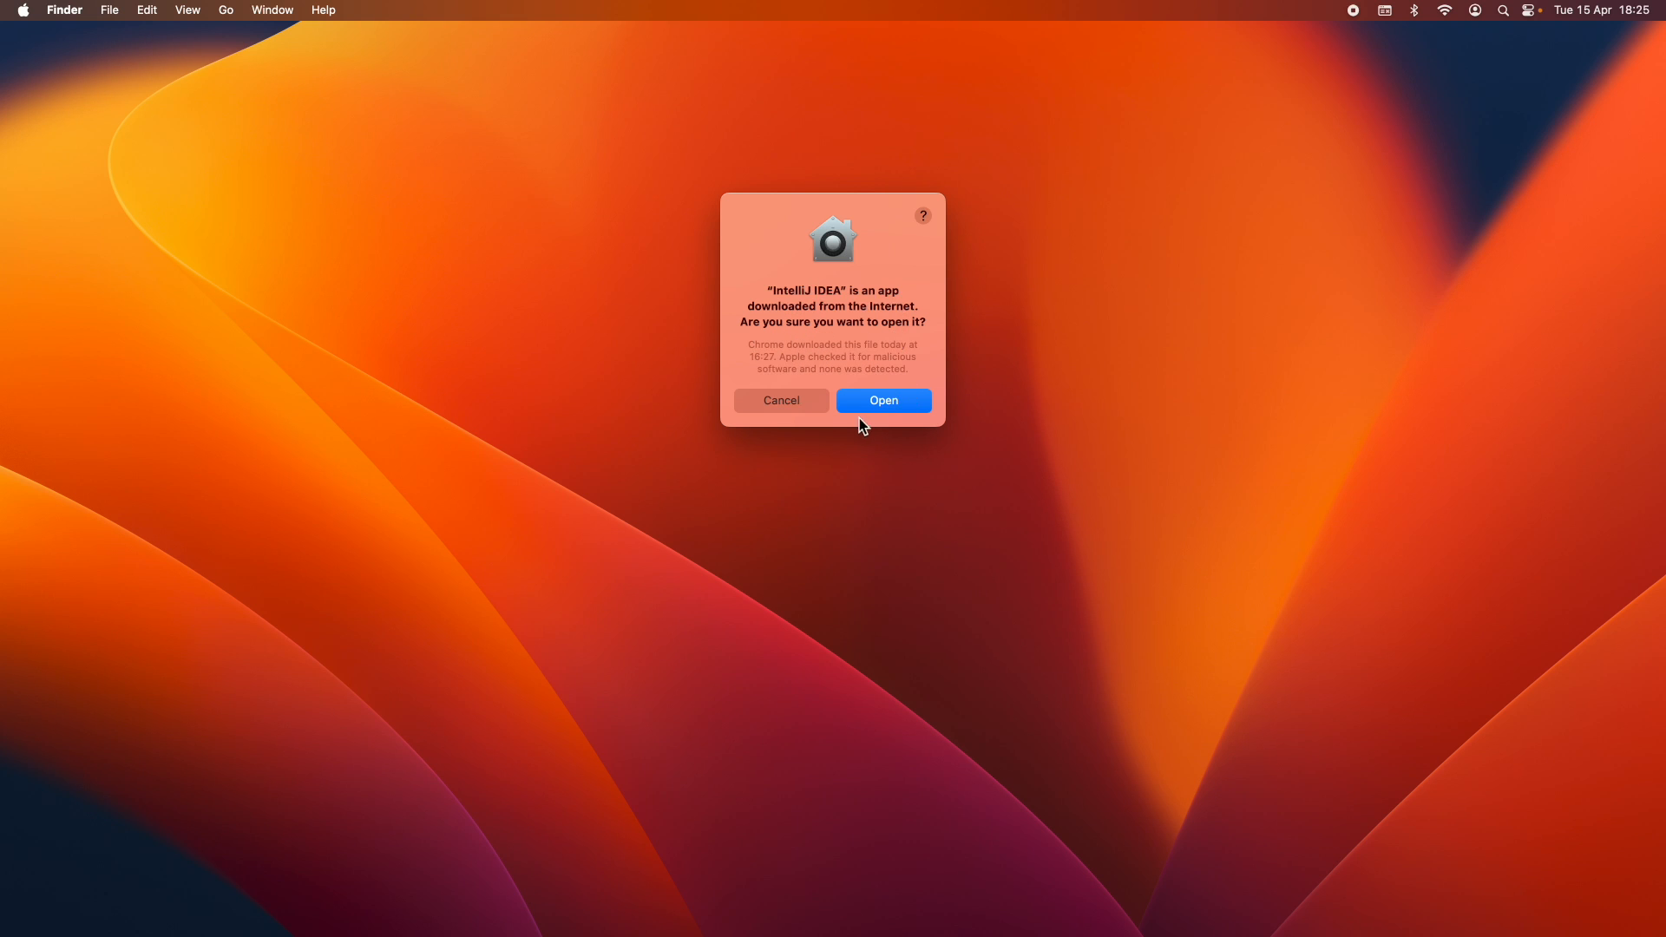
{"action": "left_click", "coordinate": [878, 400]}
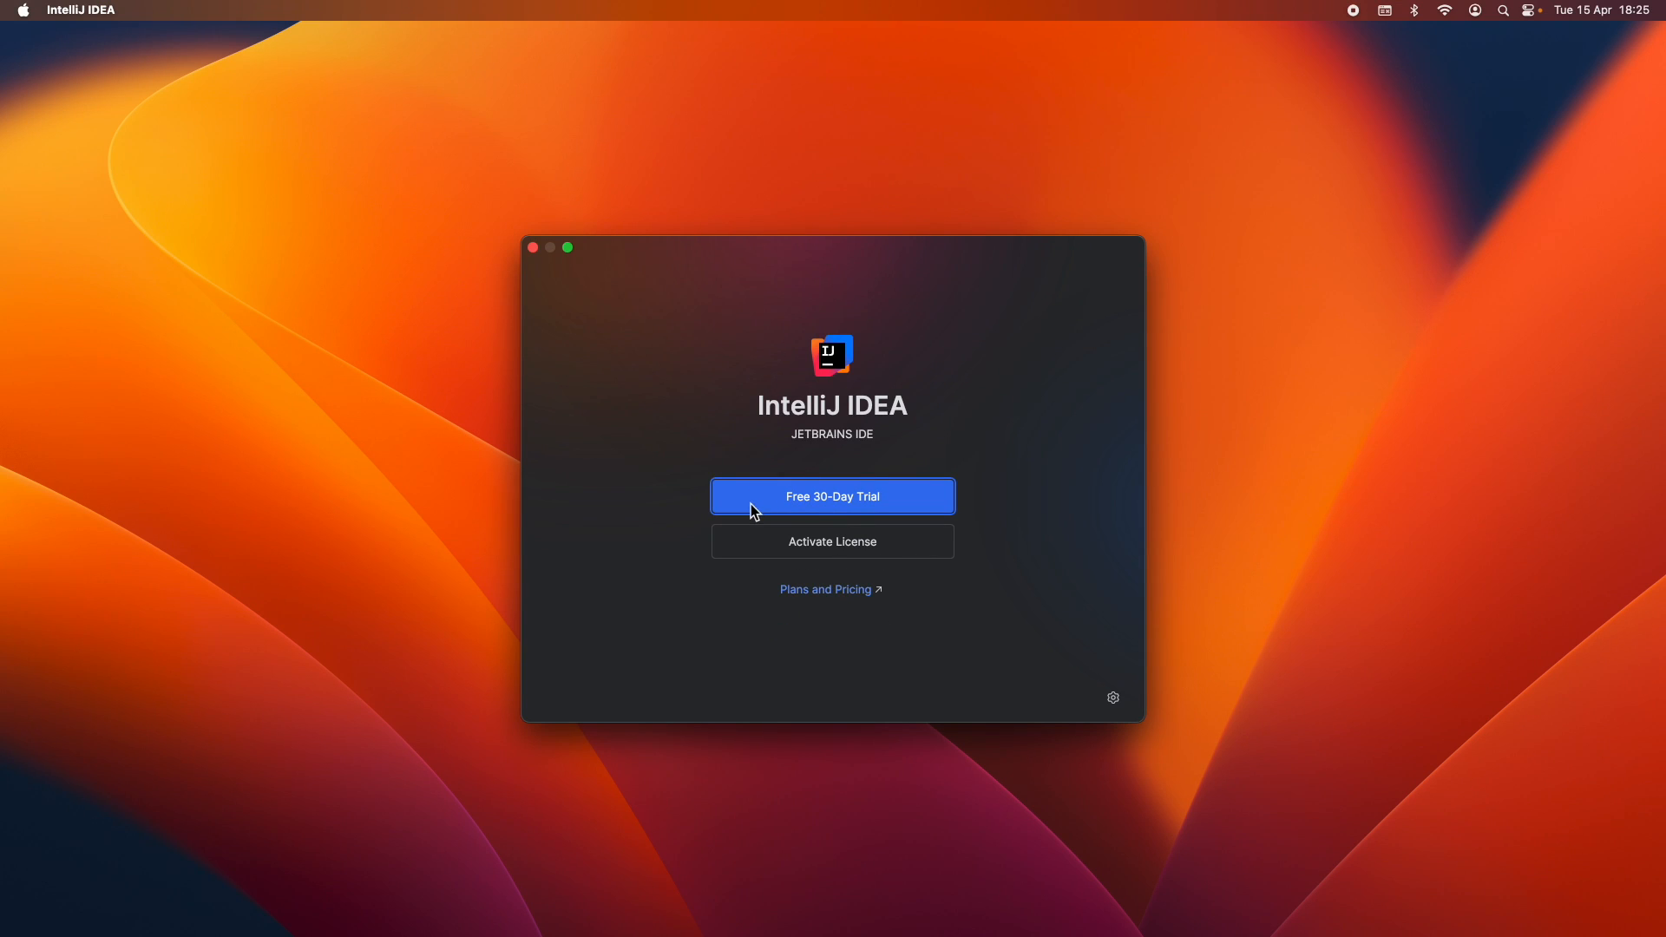
Start the free 30-day trial, giving evaluation for daily tasks as the reason, and skip importing settings.
{"action": "left_click", "coordinate": [833, 503]}
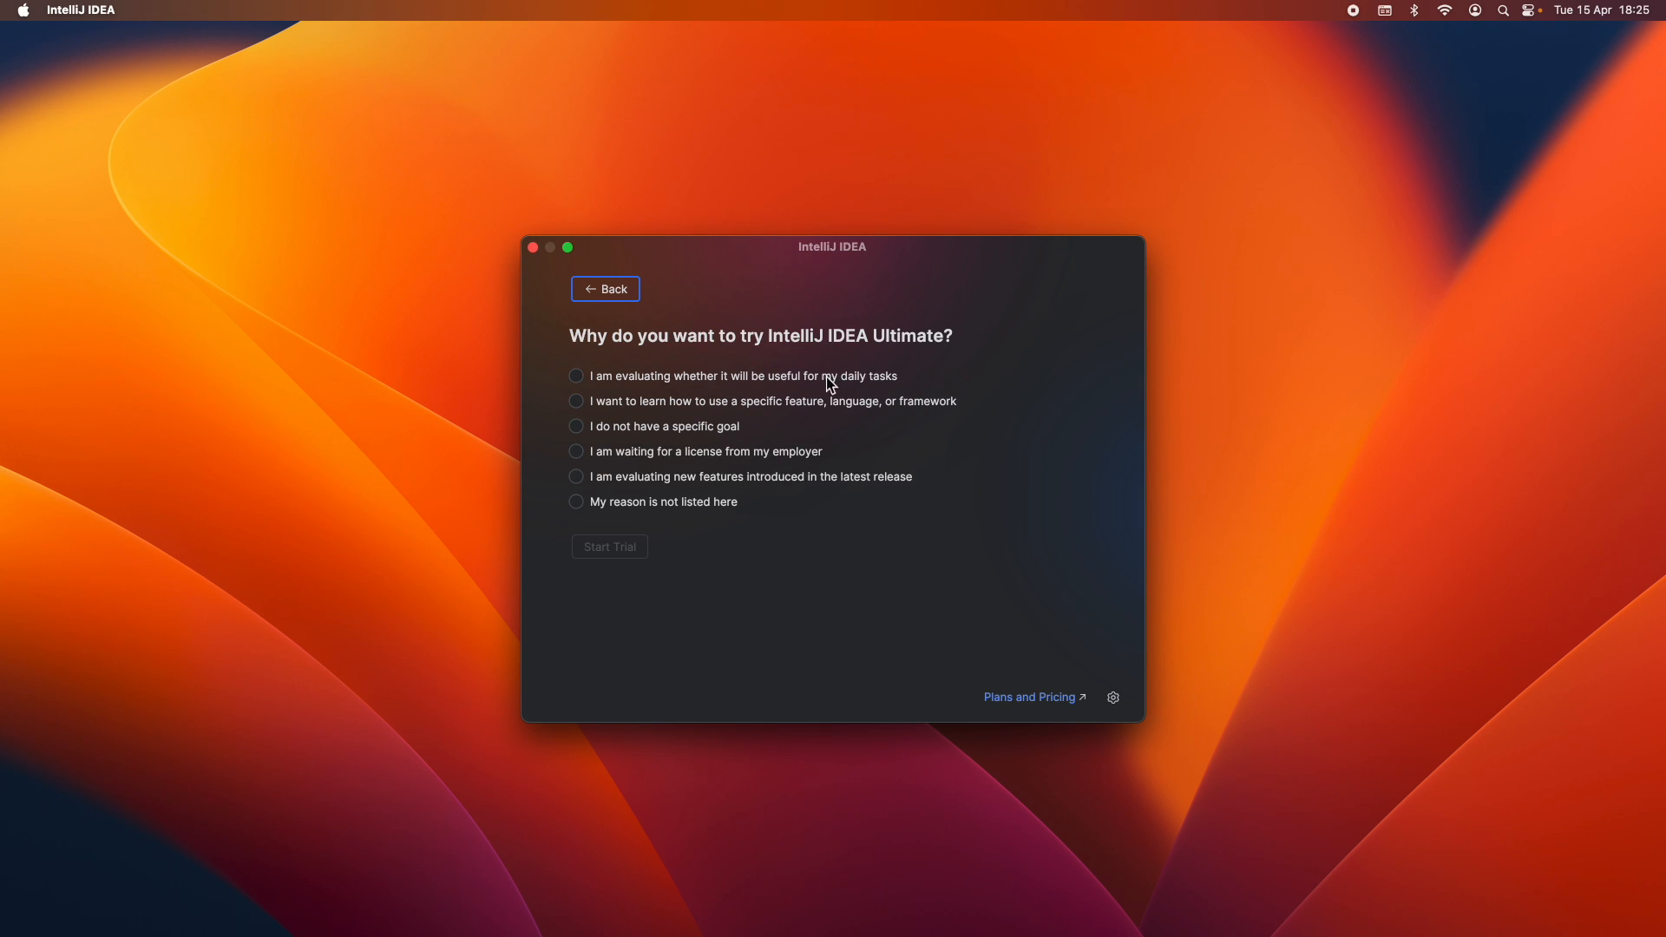
{"action": "left_click", "coordinate": [576, 378]}
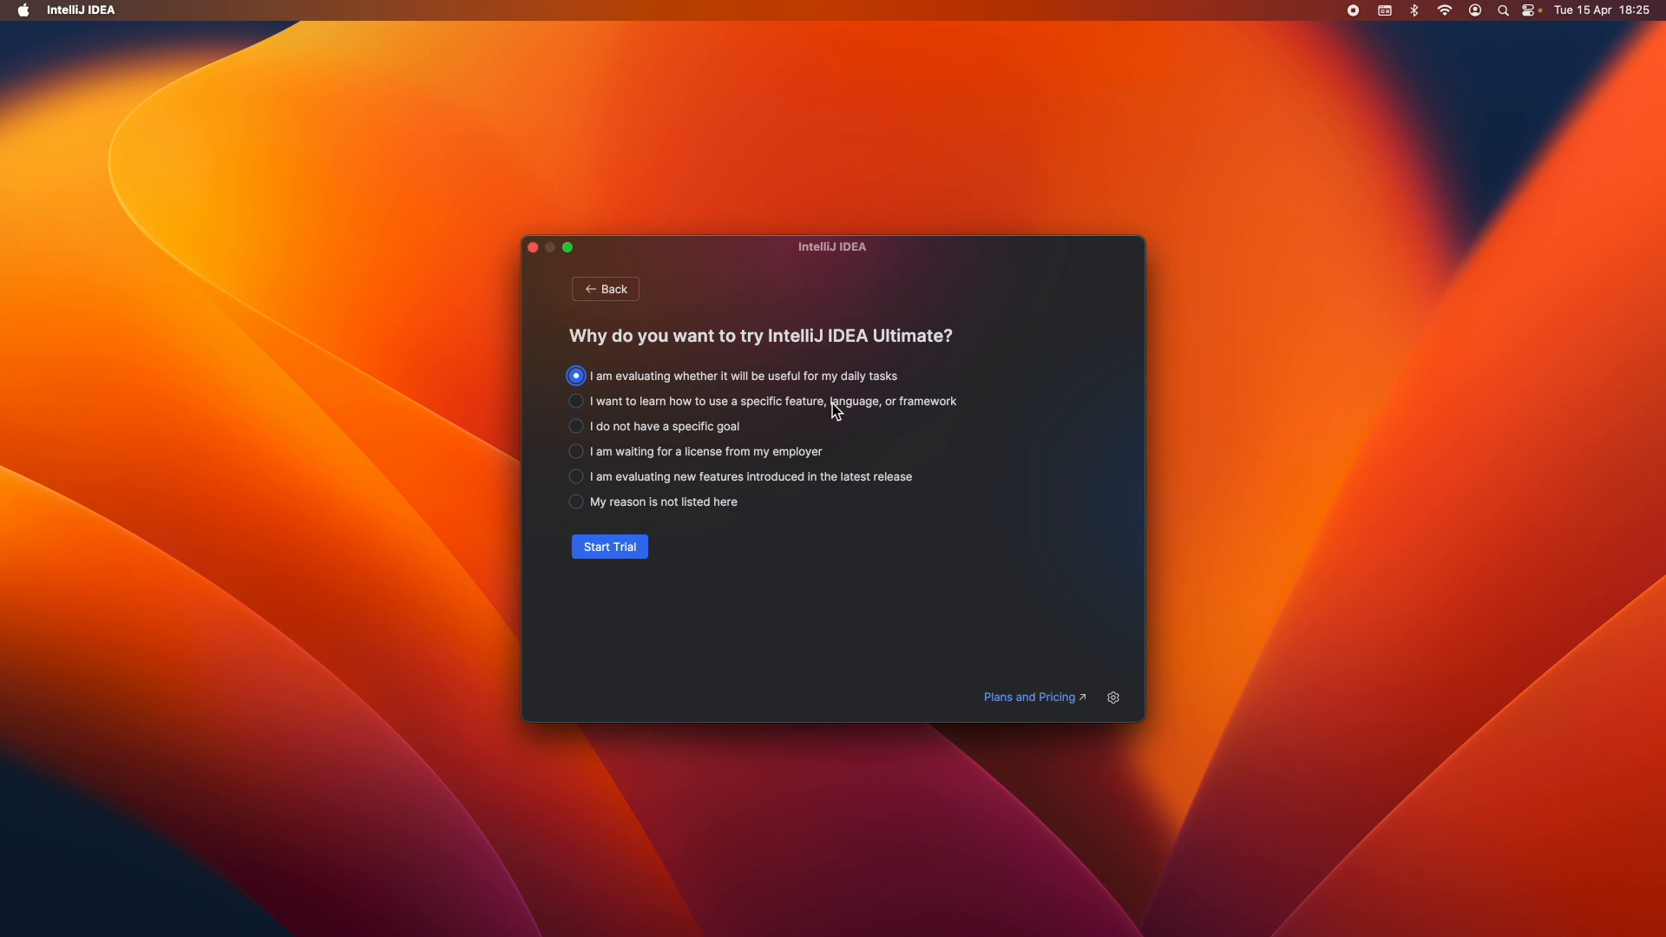
{"action": "left_click", "coordinate": [617, 552]}
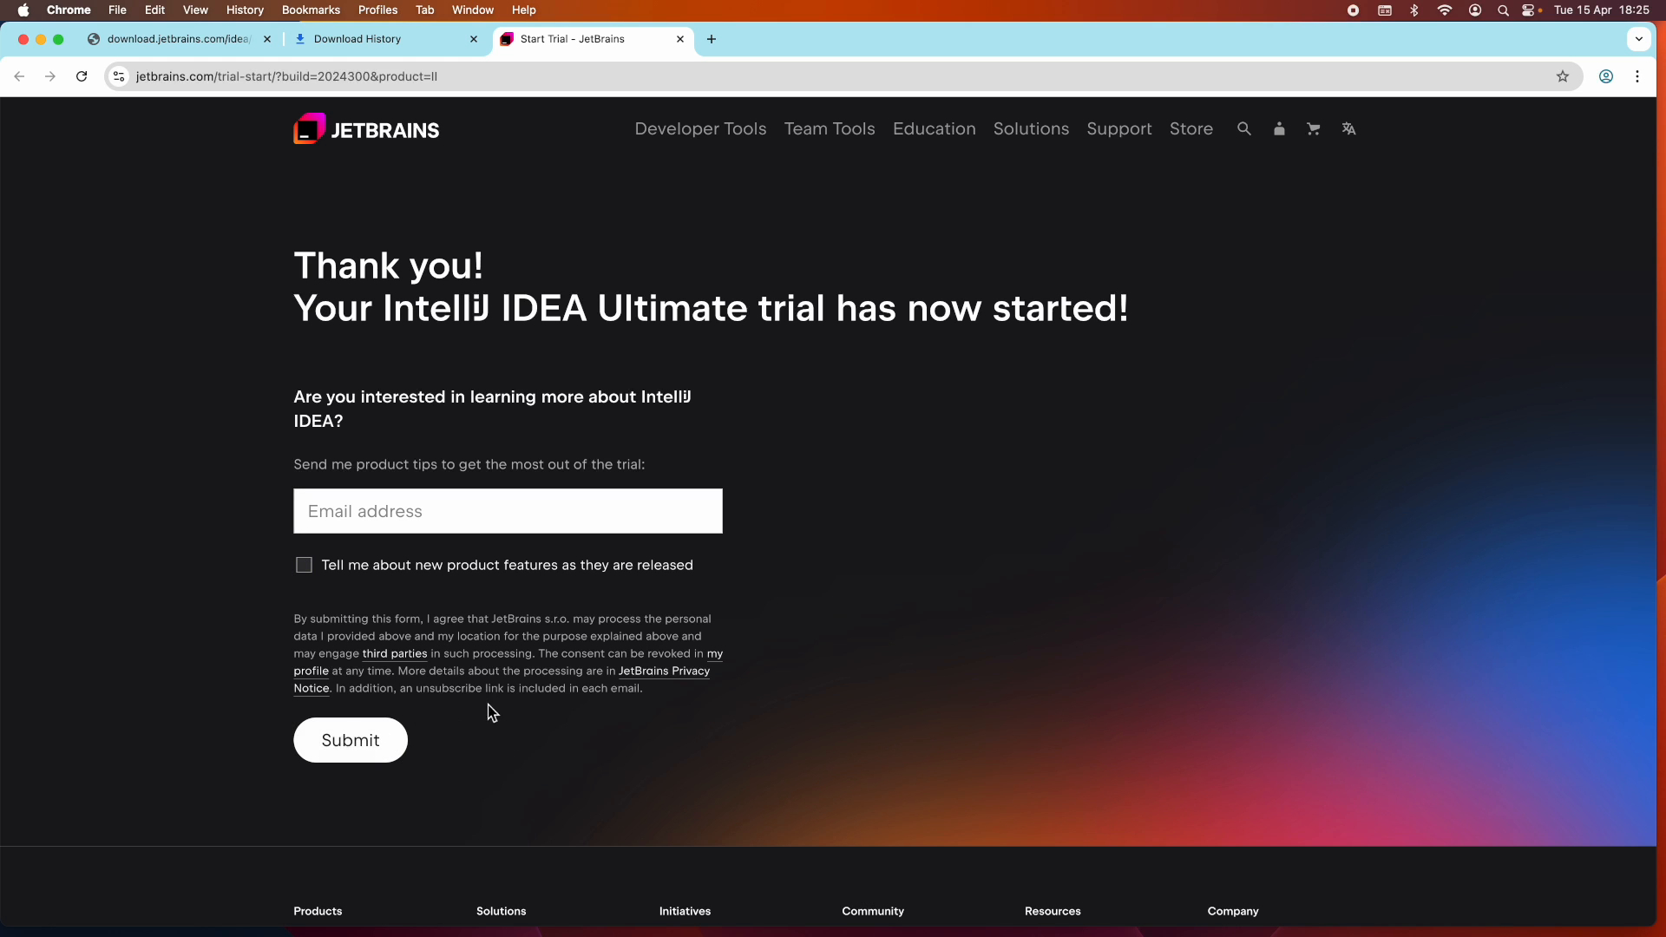
{"action": "key", "text": "super+Tab"}
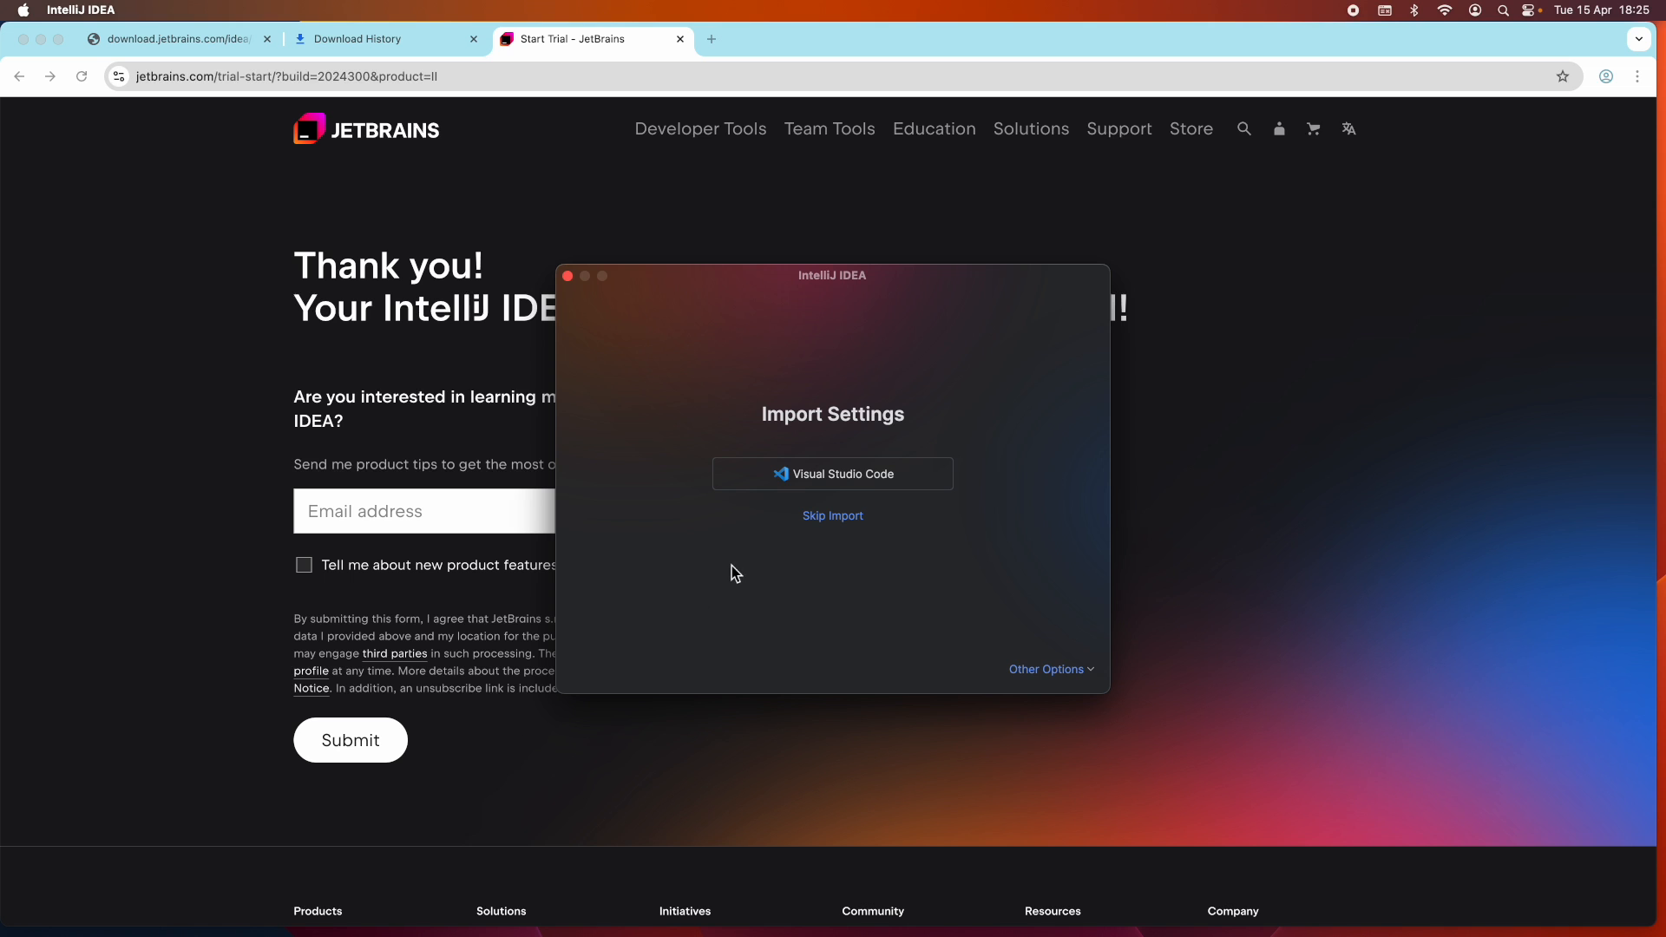
{"action": "left_click", "coordinate": [833, 518]}
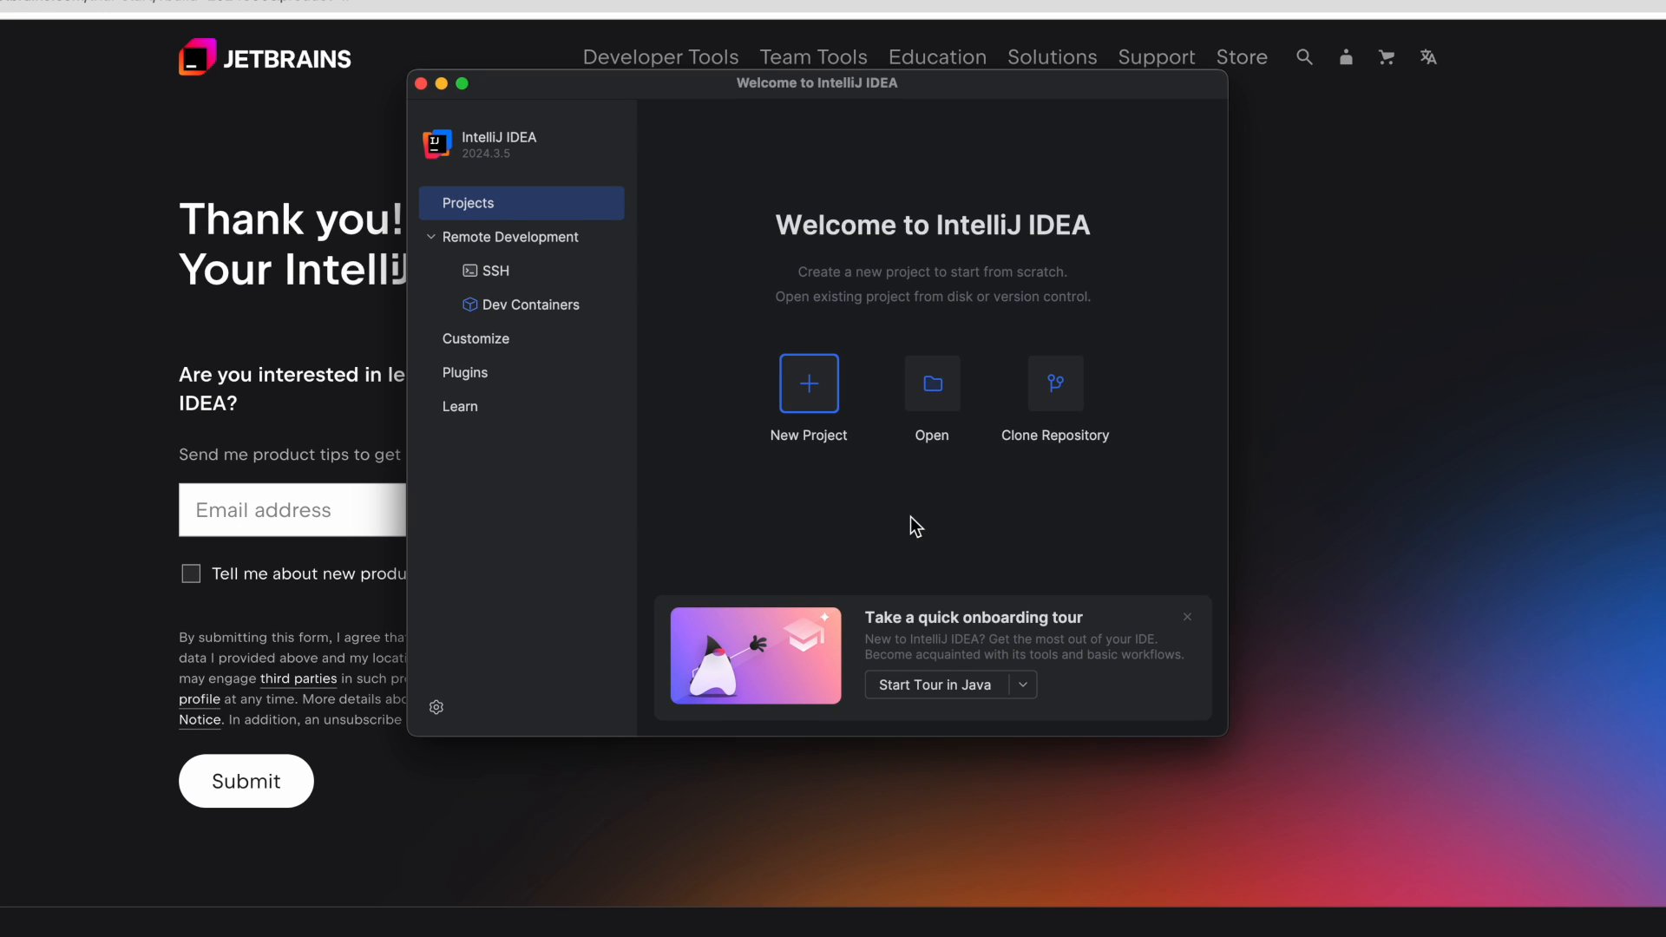
Start a new Java project and name it MyFirstJavaProject.
{"action": "left_click", "coordinate": [816, 394]}
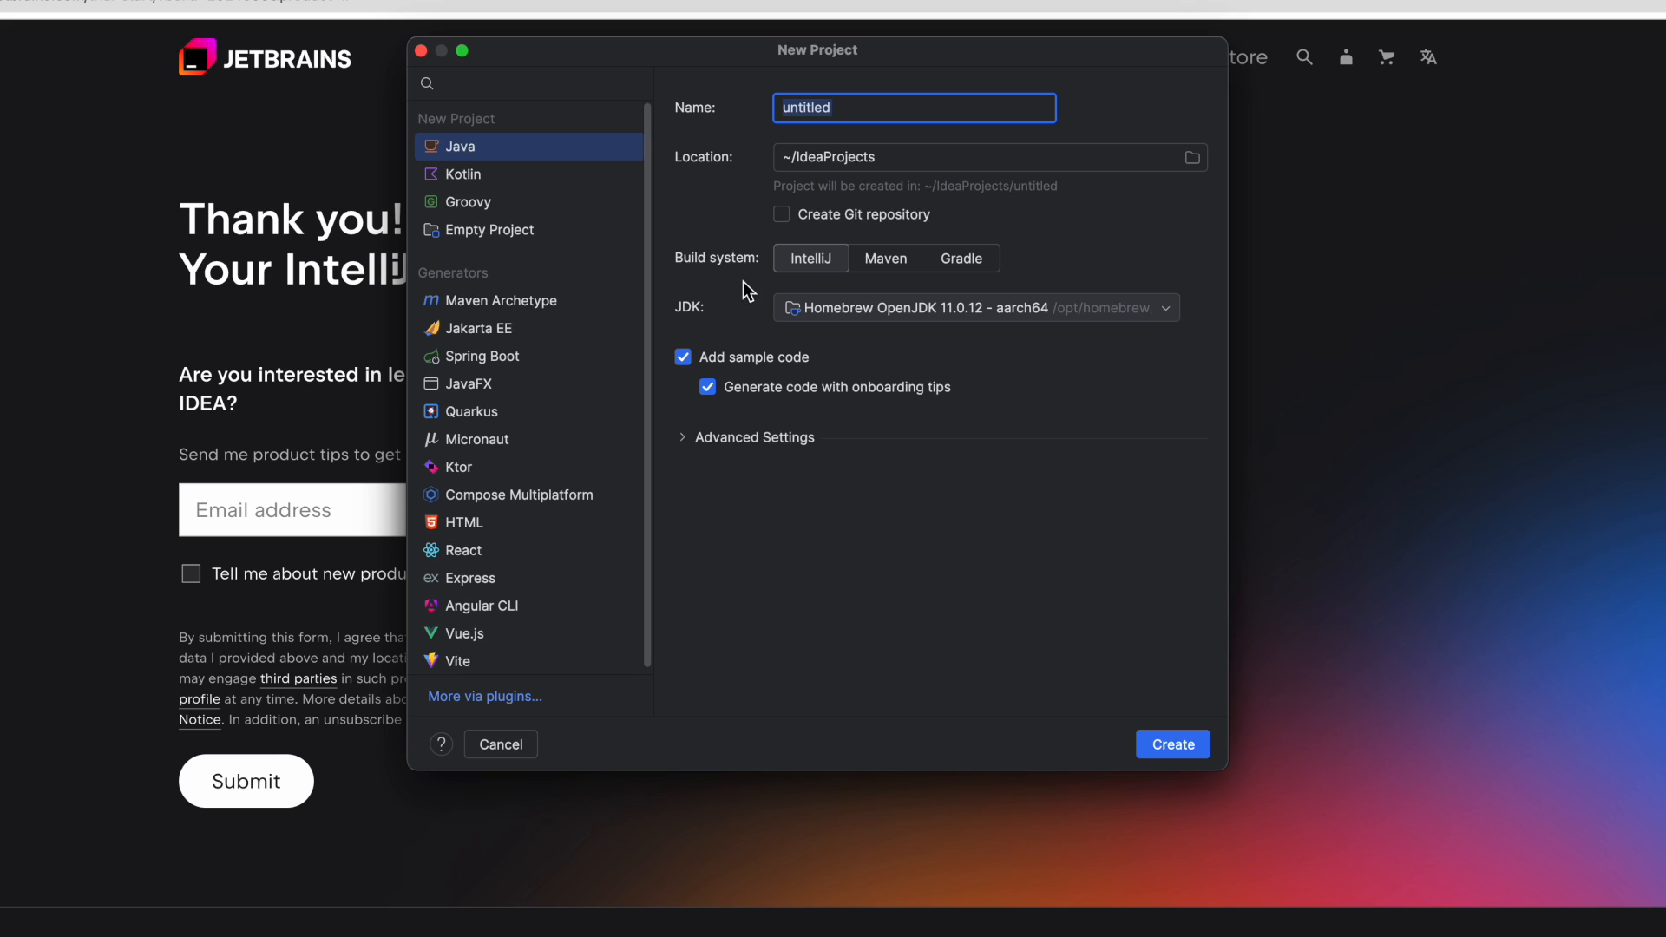
{"action": "type", "text": "MyFirstJavaProject"}
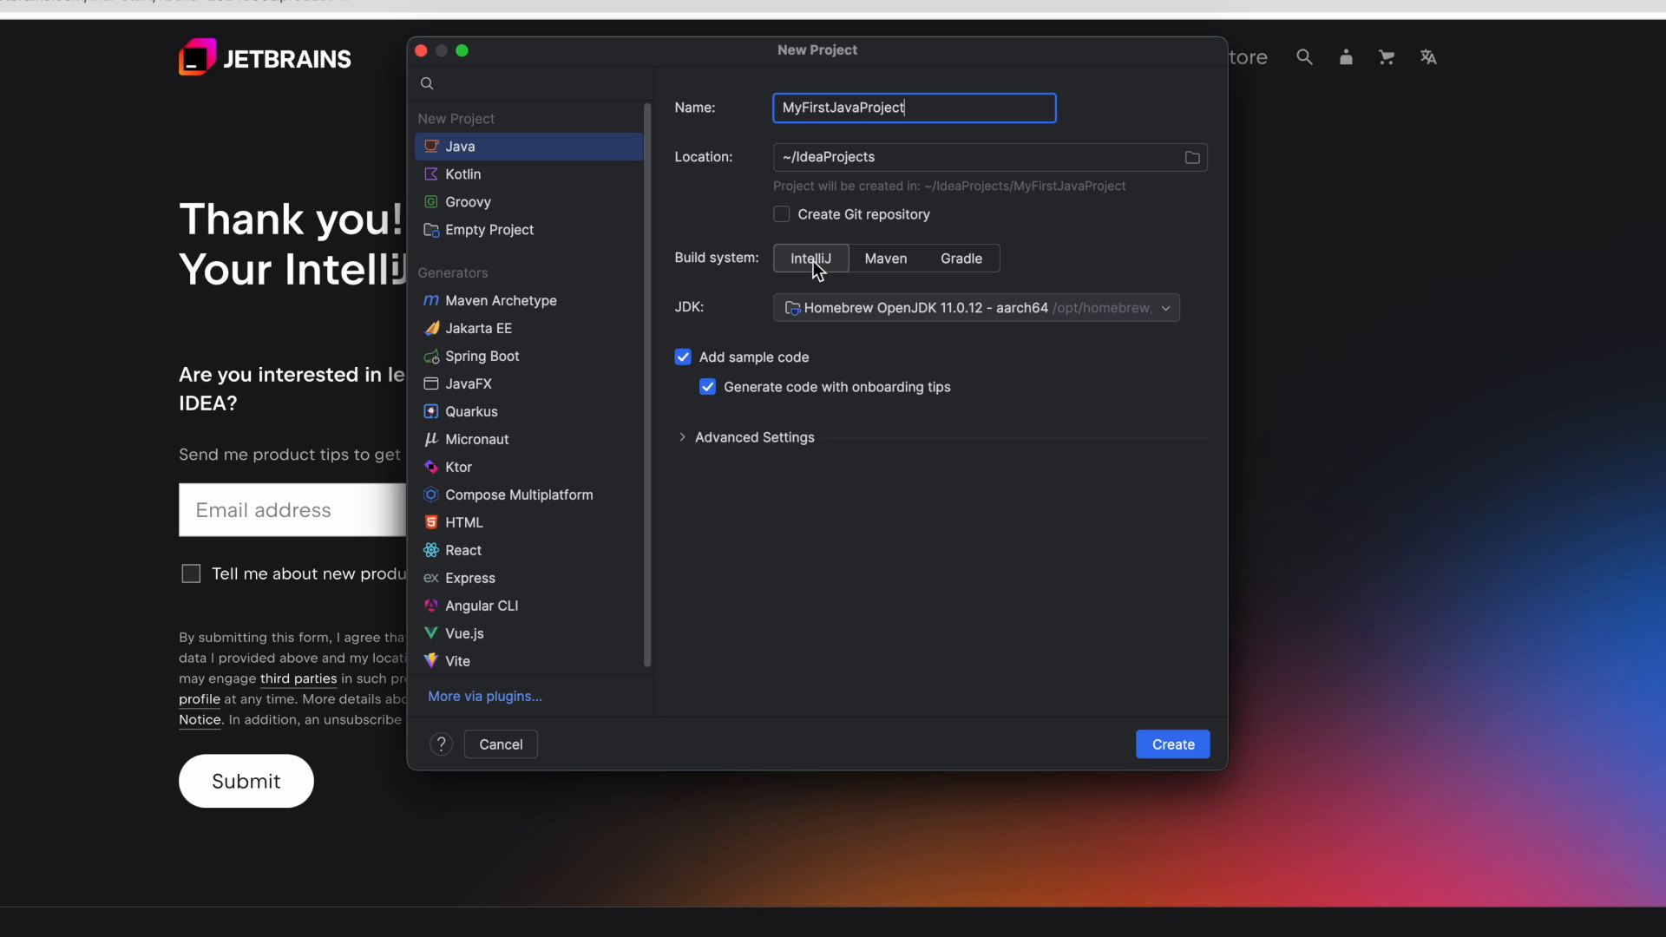
Choose to download a JDK for the project and select version 24.
{"action": "left_click", "coordinate": [935, 309]}
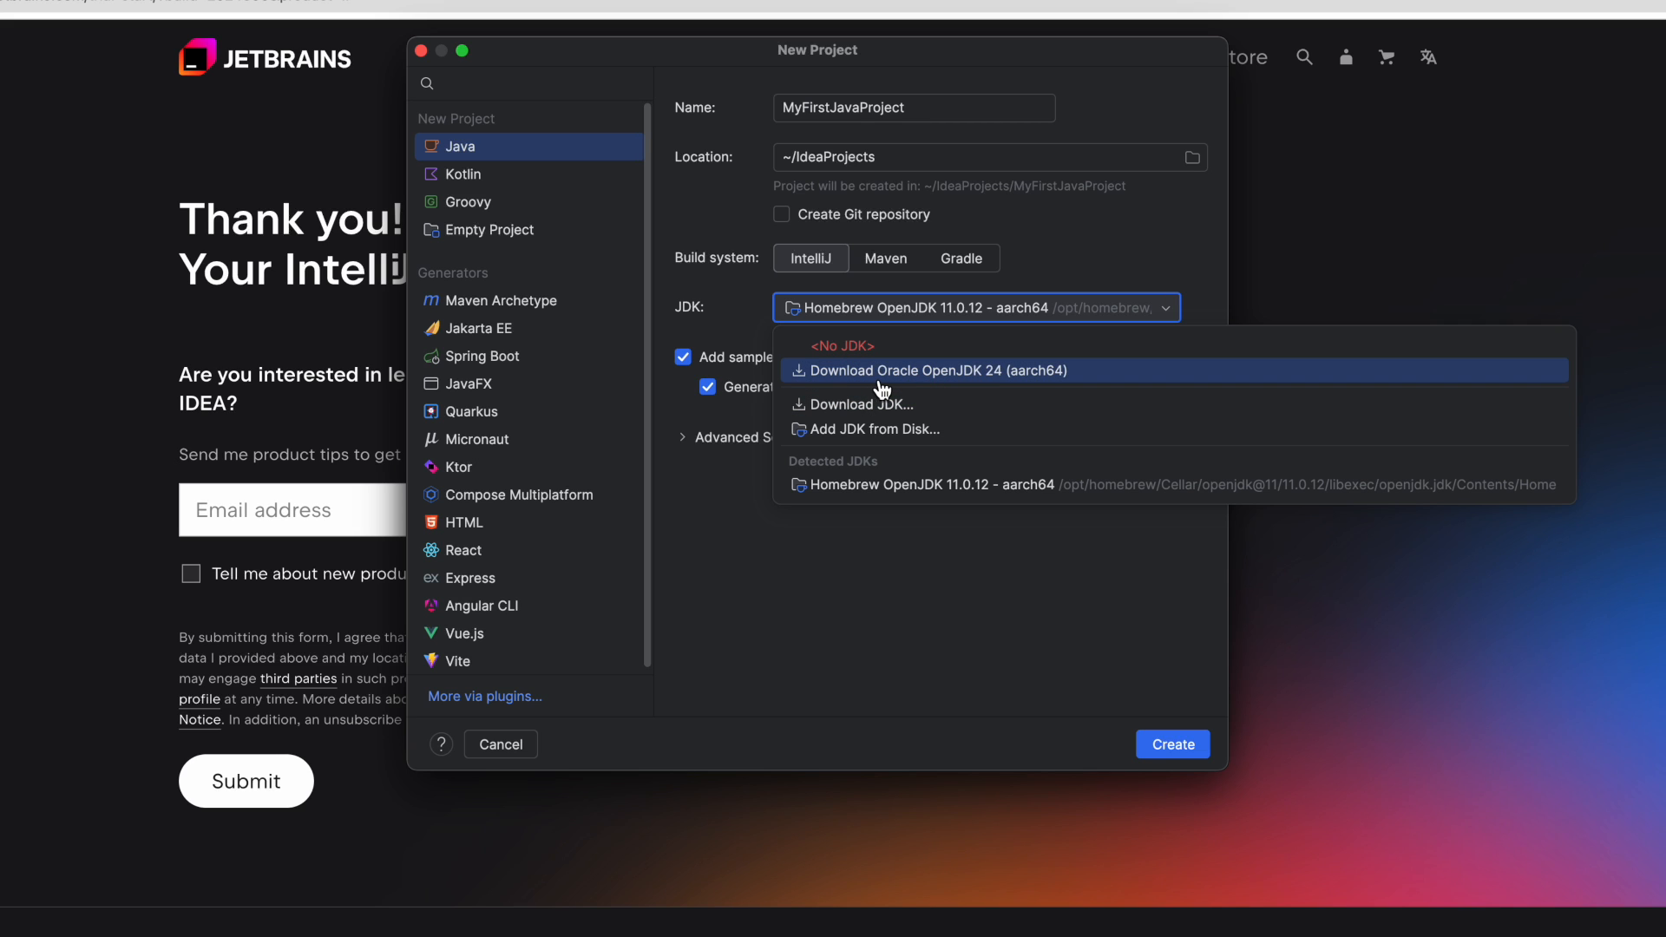
{"action": "left_click", "coordinate": [748, 348]}
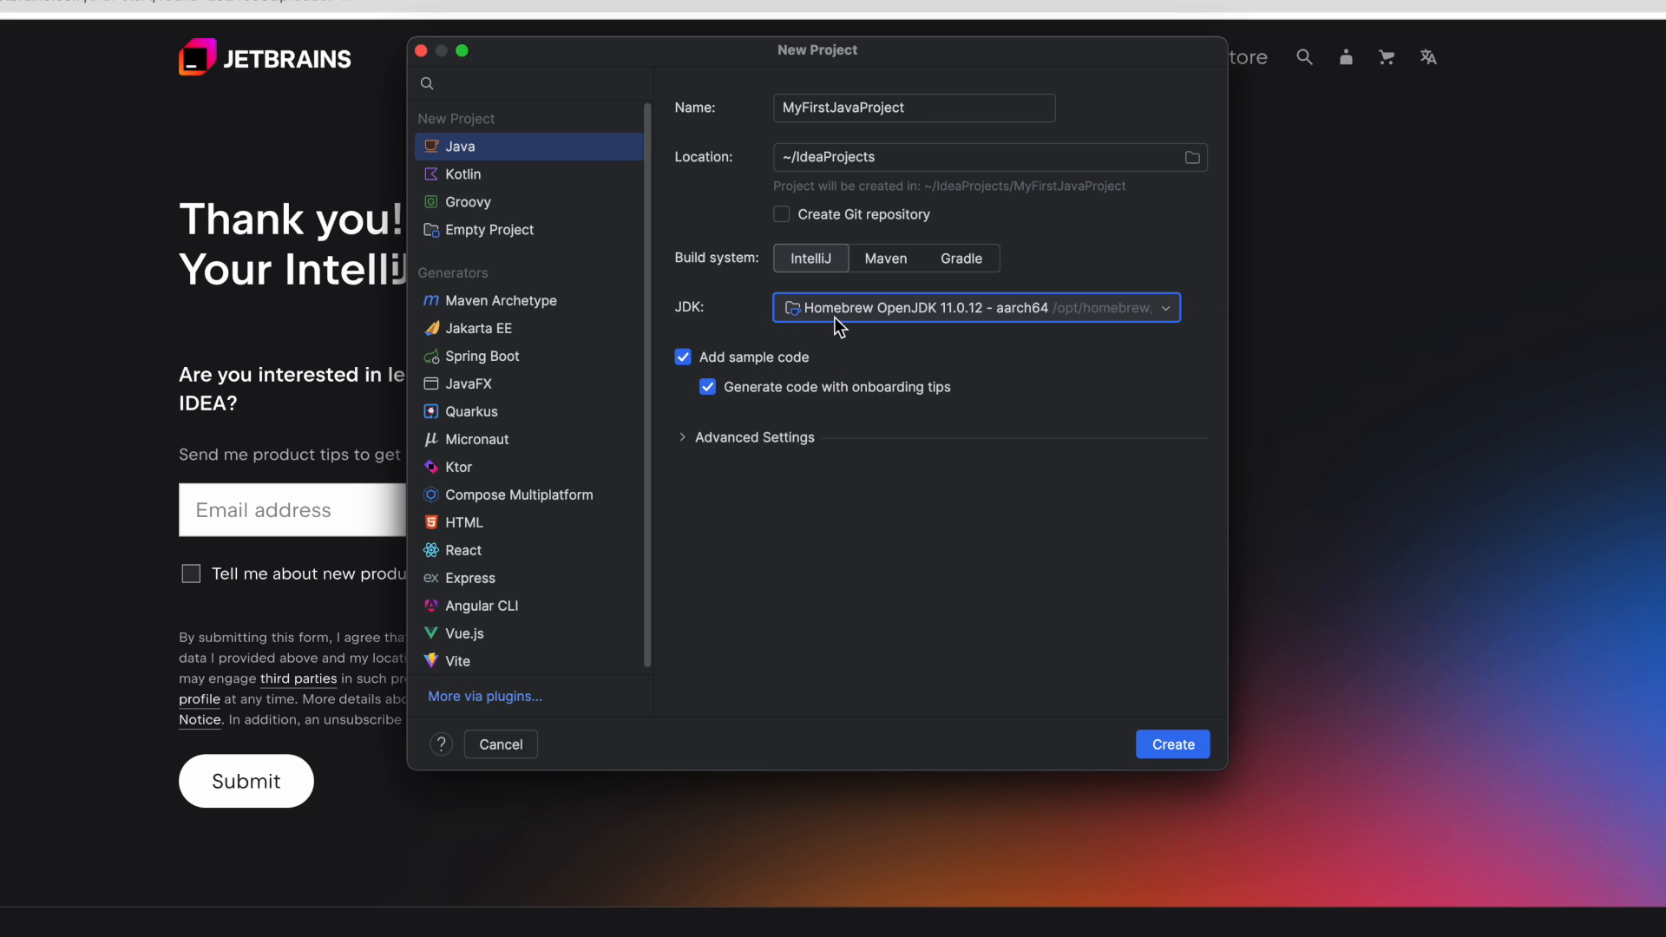
{"action": "left_click", "coordinate": [834, 318]}
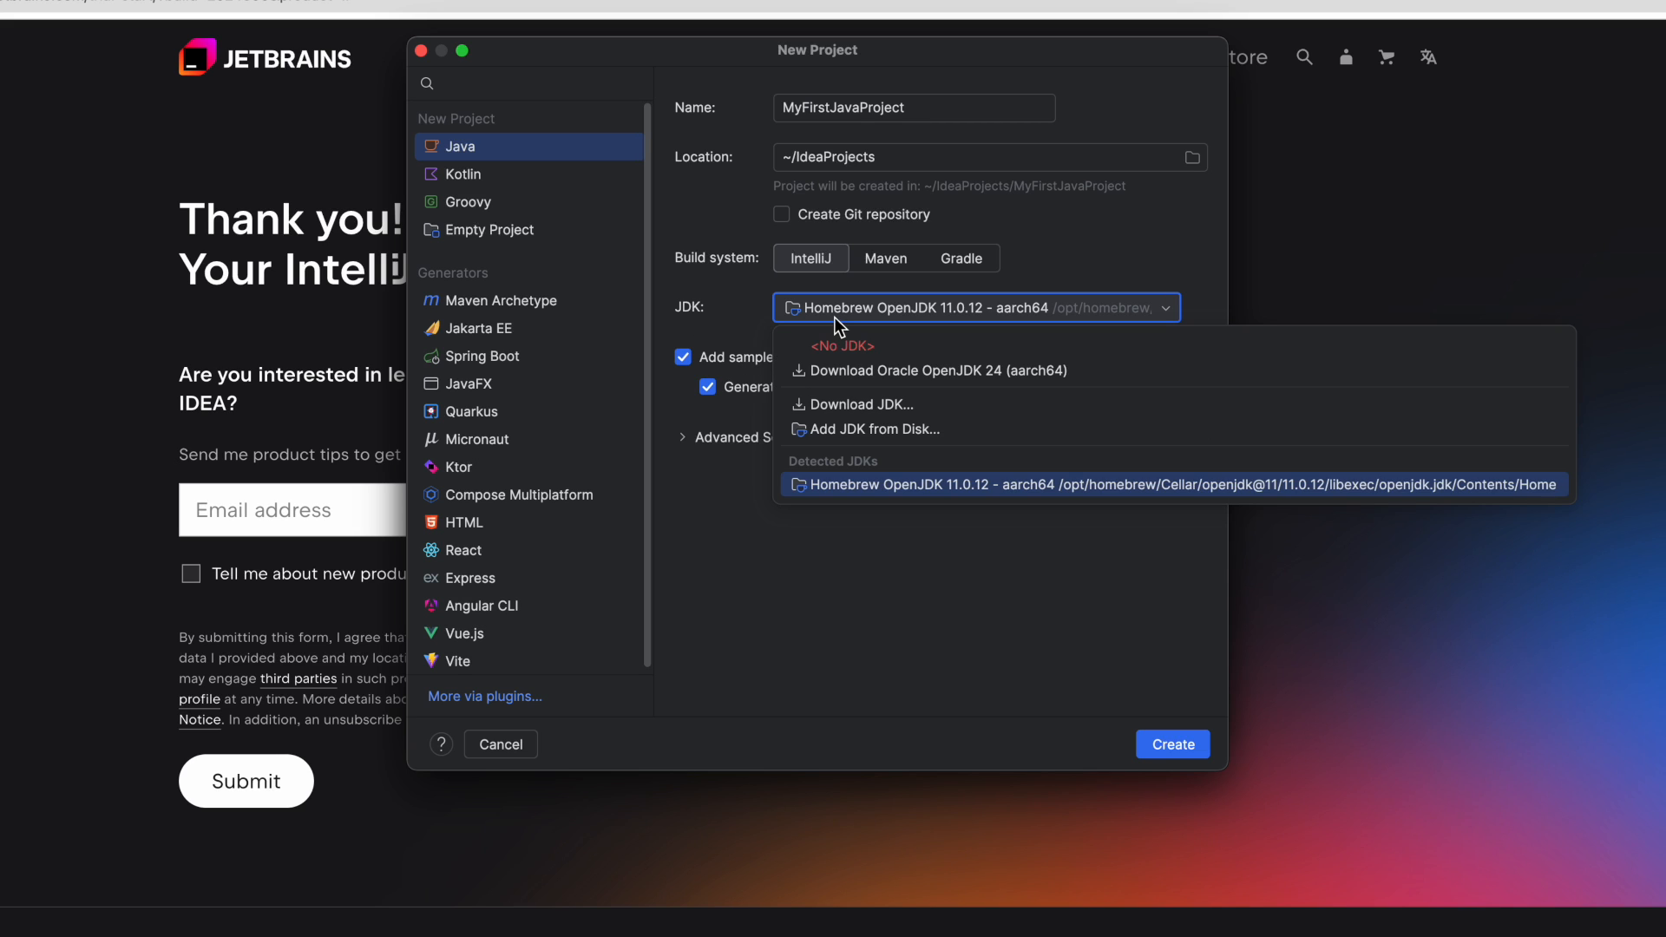
{"action": "left_click", "coordinate": [842, 408]}
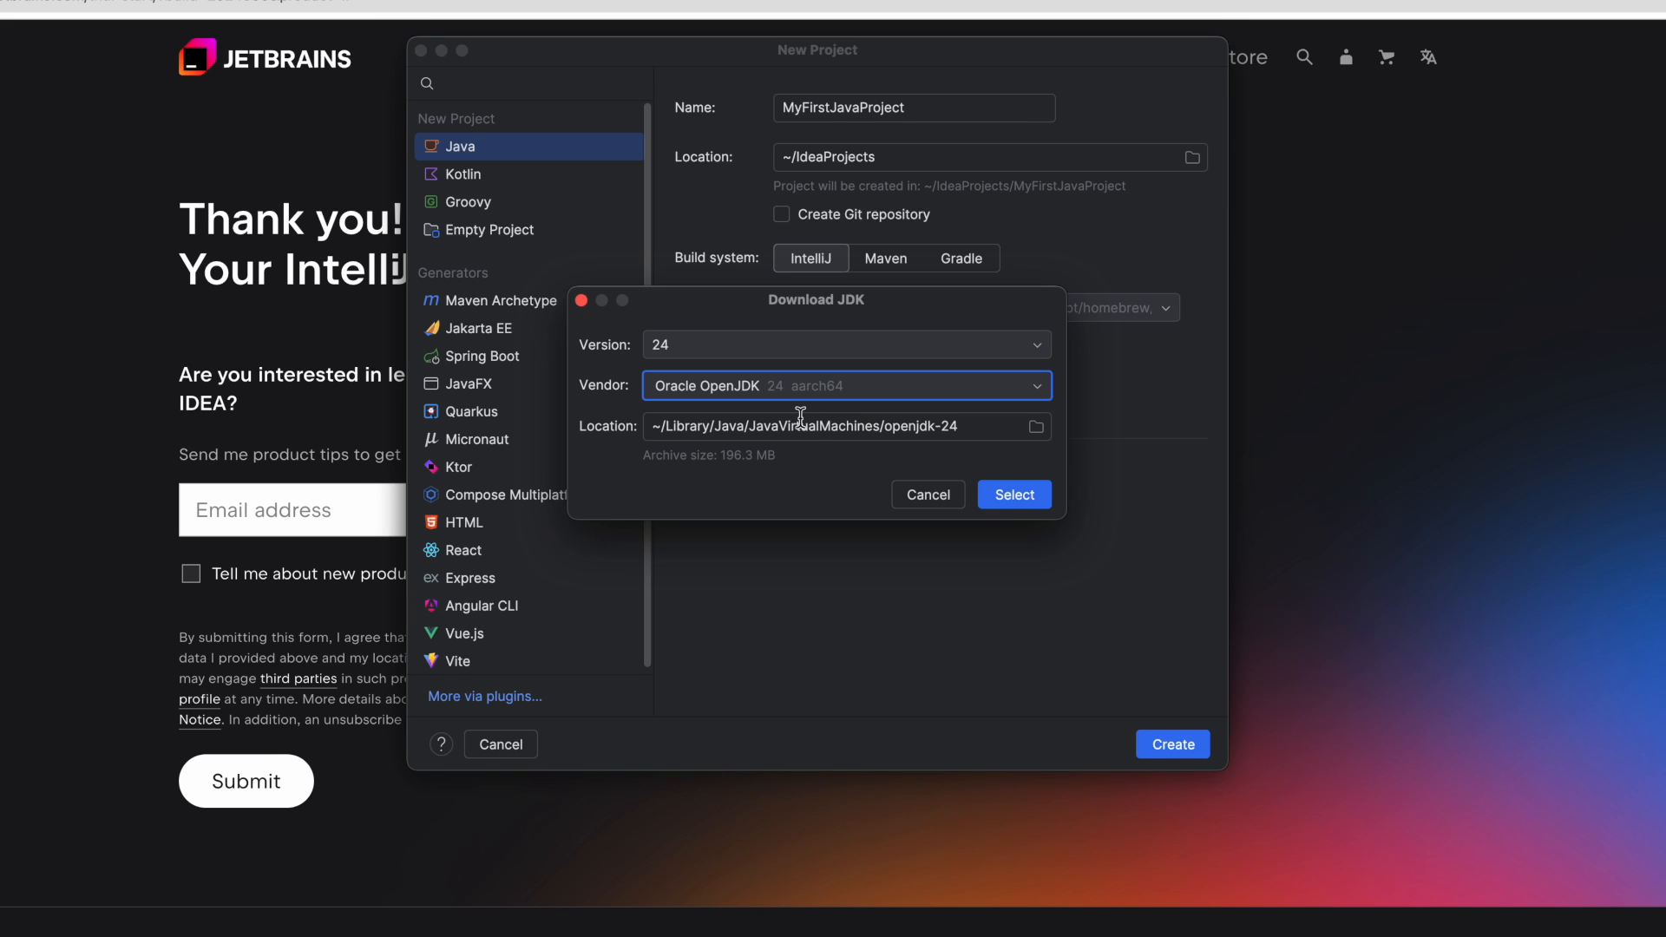
{"action": "left_click", "coordinate": [701, 346]}
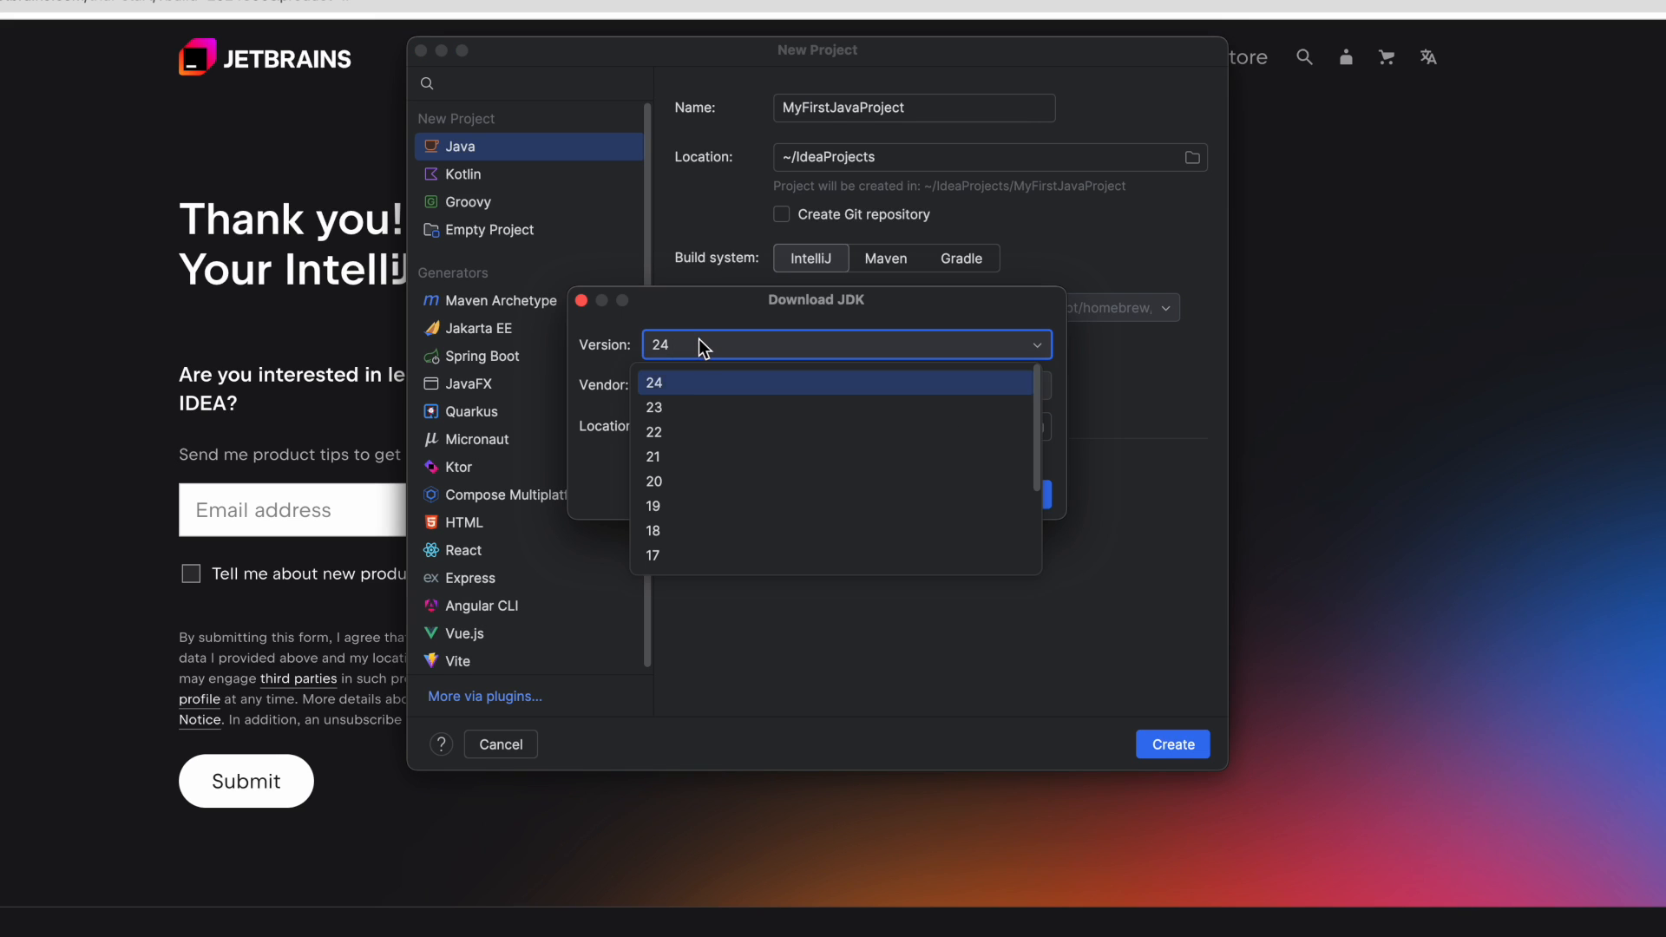
{"action": "left_click", "coordinate": [693, 387]}
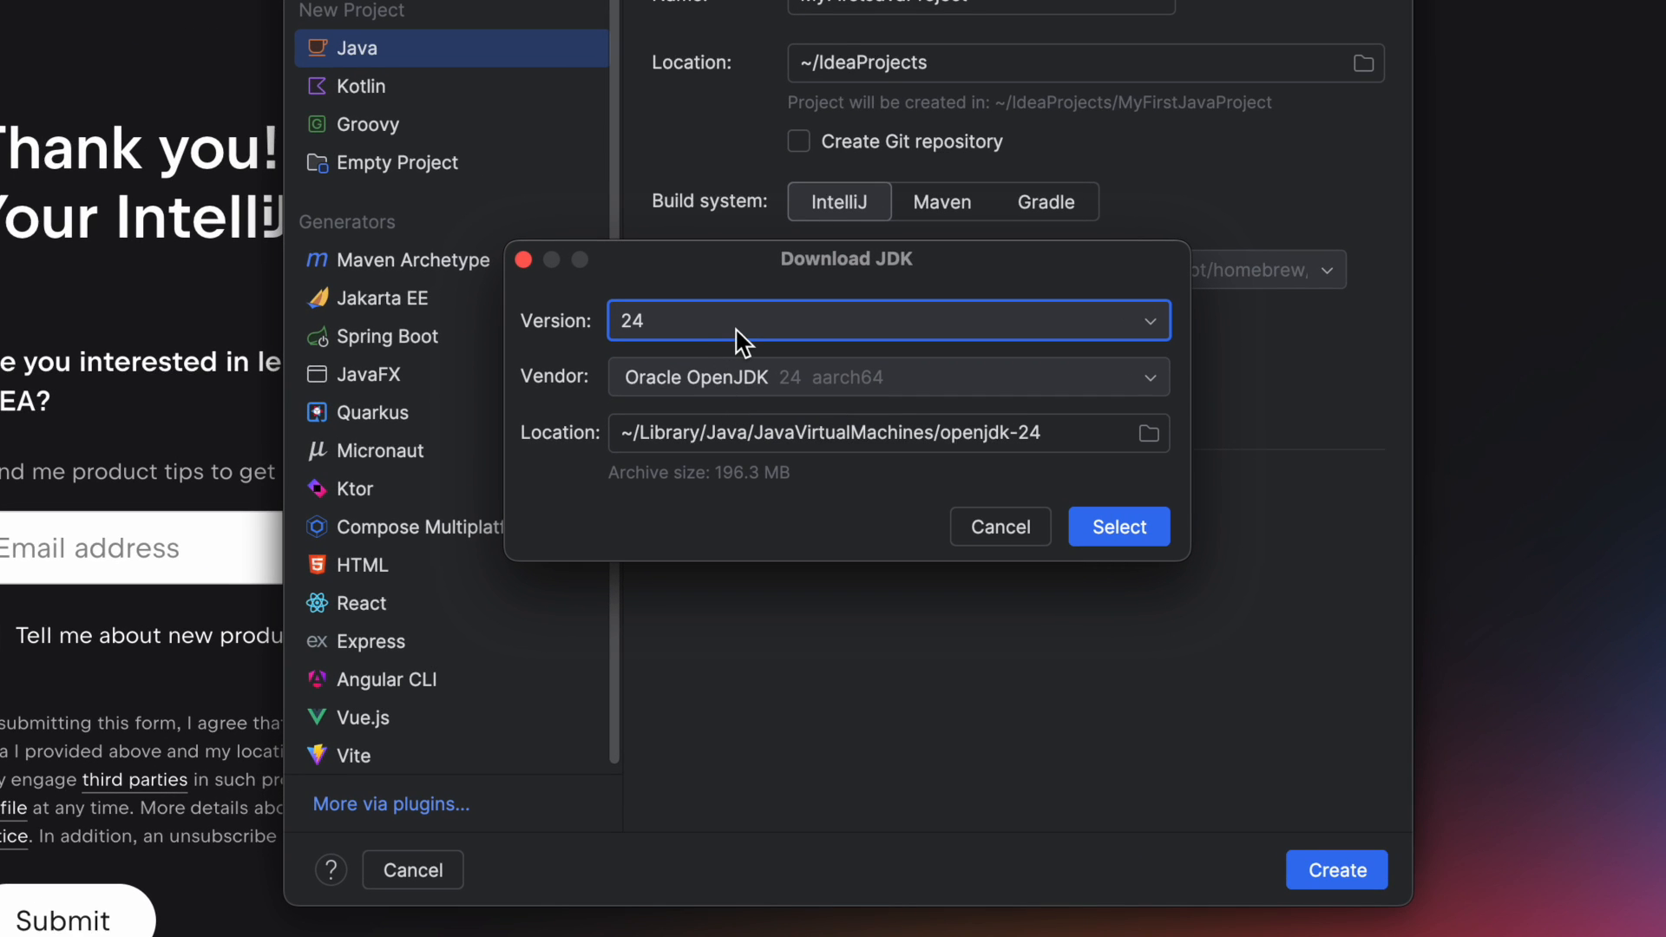
Select Oracle OpenJDK 24 aarch64 as the JDK vendor, keep the default install location, and create the project.
{"action": "left_click", "coordinate": [742, 341]}
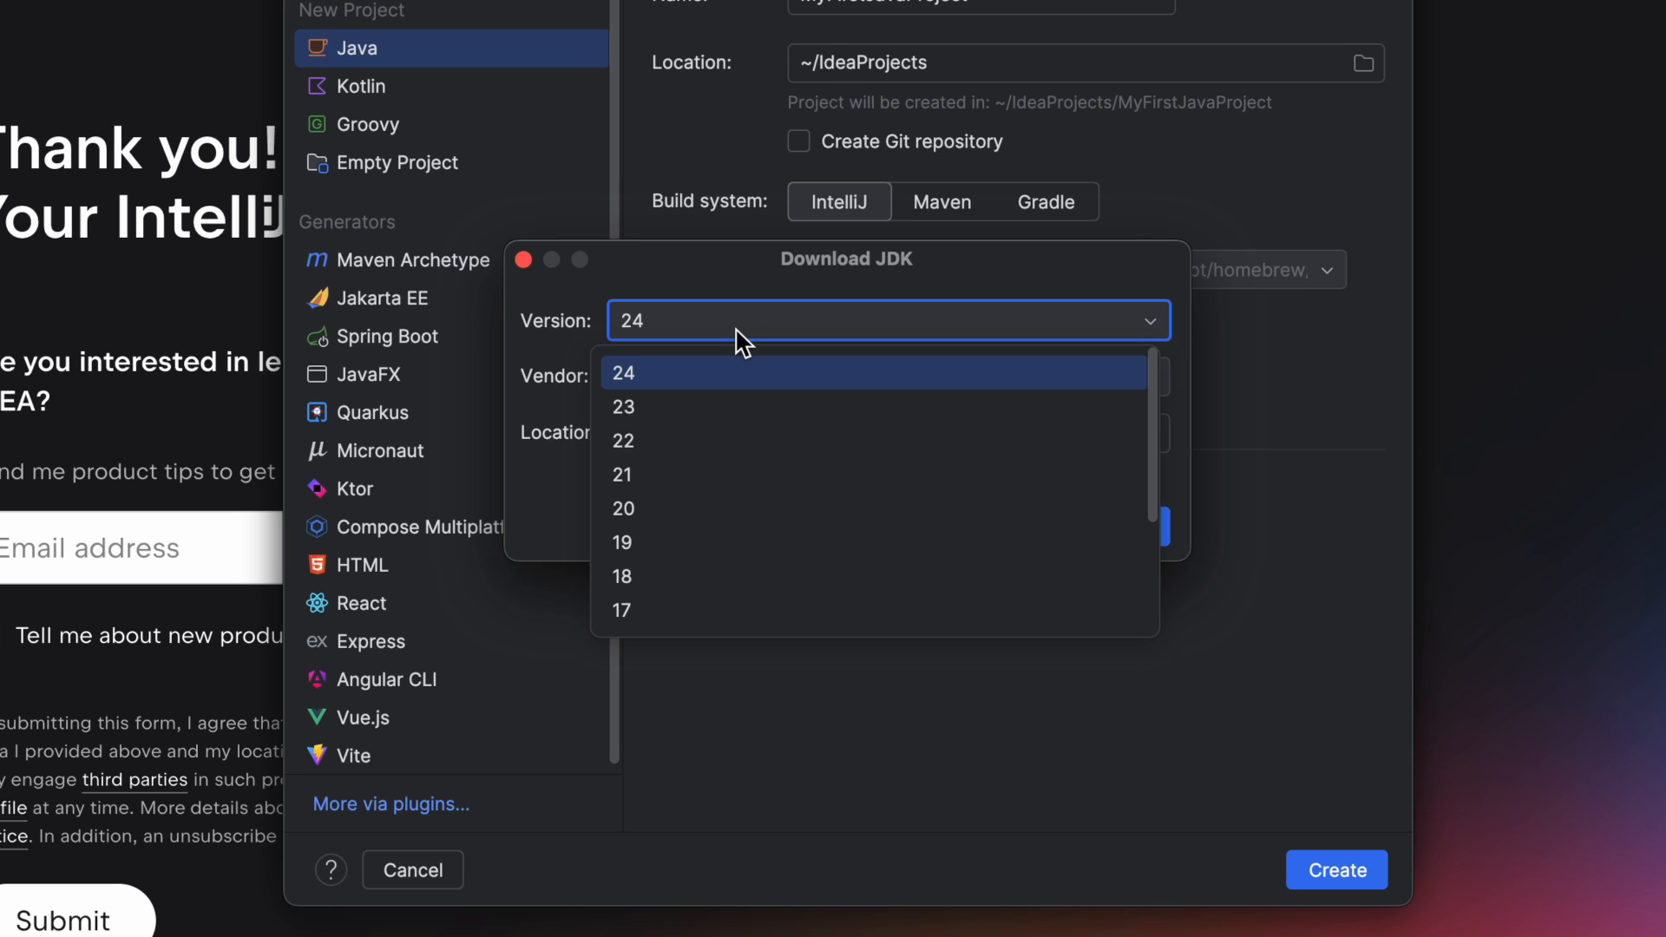
{"action": "left_click", "coordinate": [738, 334]}
{"action": "left_click", "coordinate": [735, 332]}
{"action": "left_click", "coordinate": [744, 323]}
{"action": "left_click", "coordinate": [763, 388]}
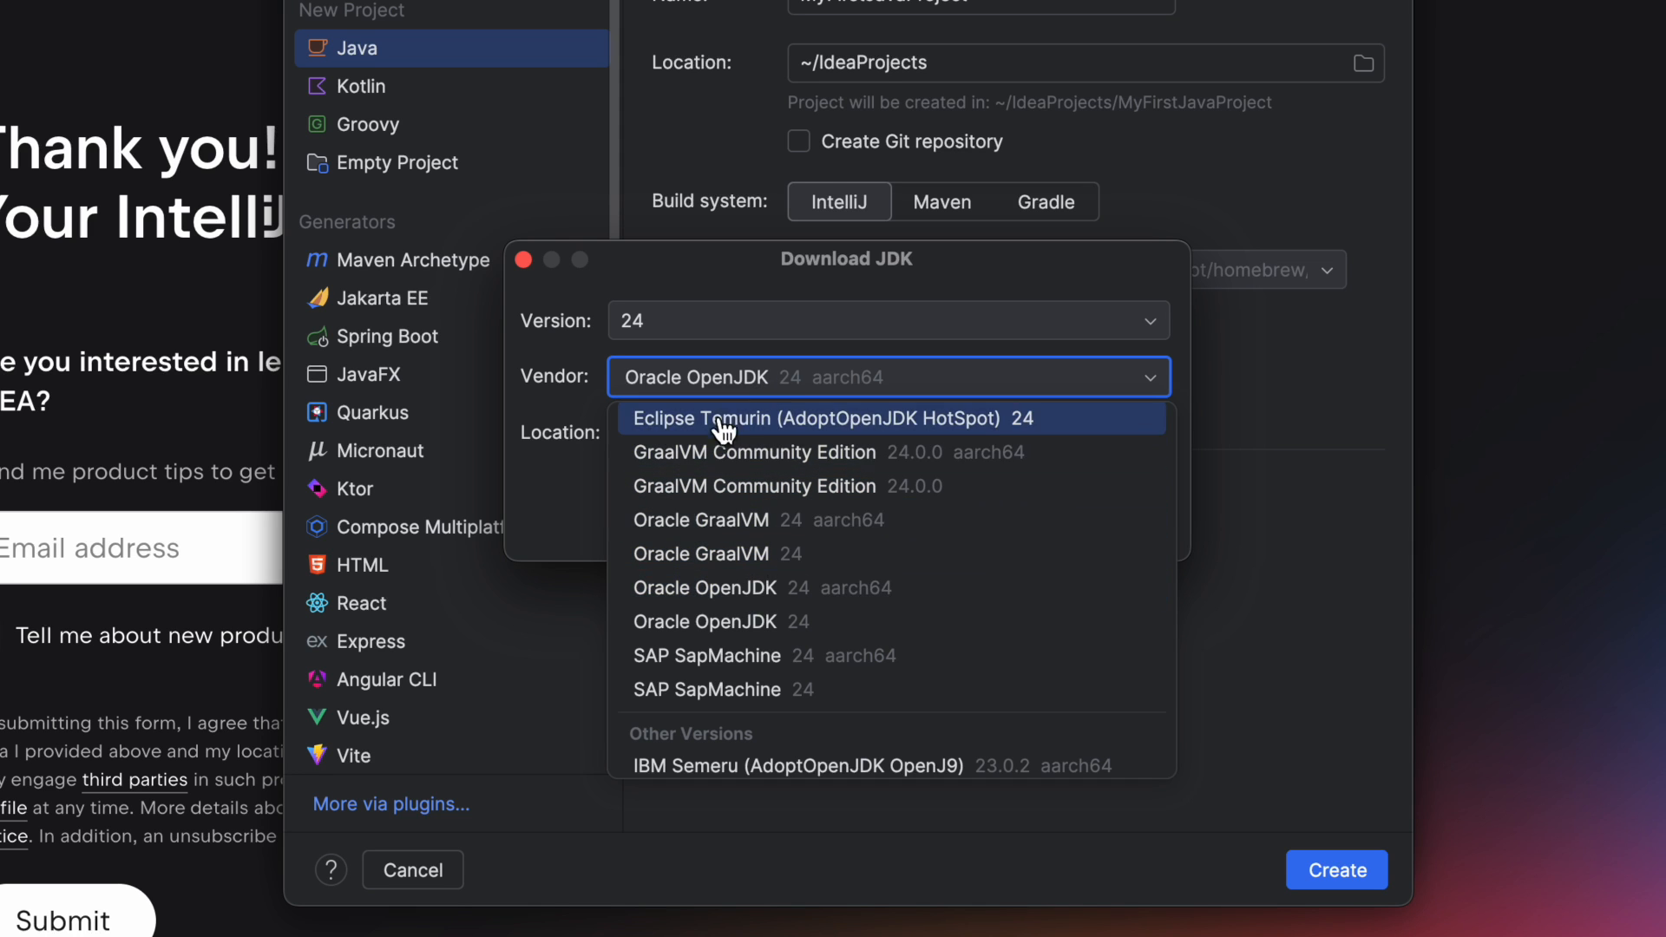
{"action": "left_click", "coordinate": [738, 598]}
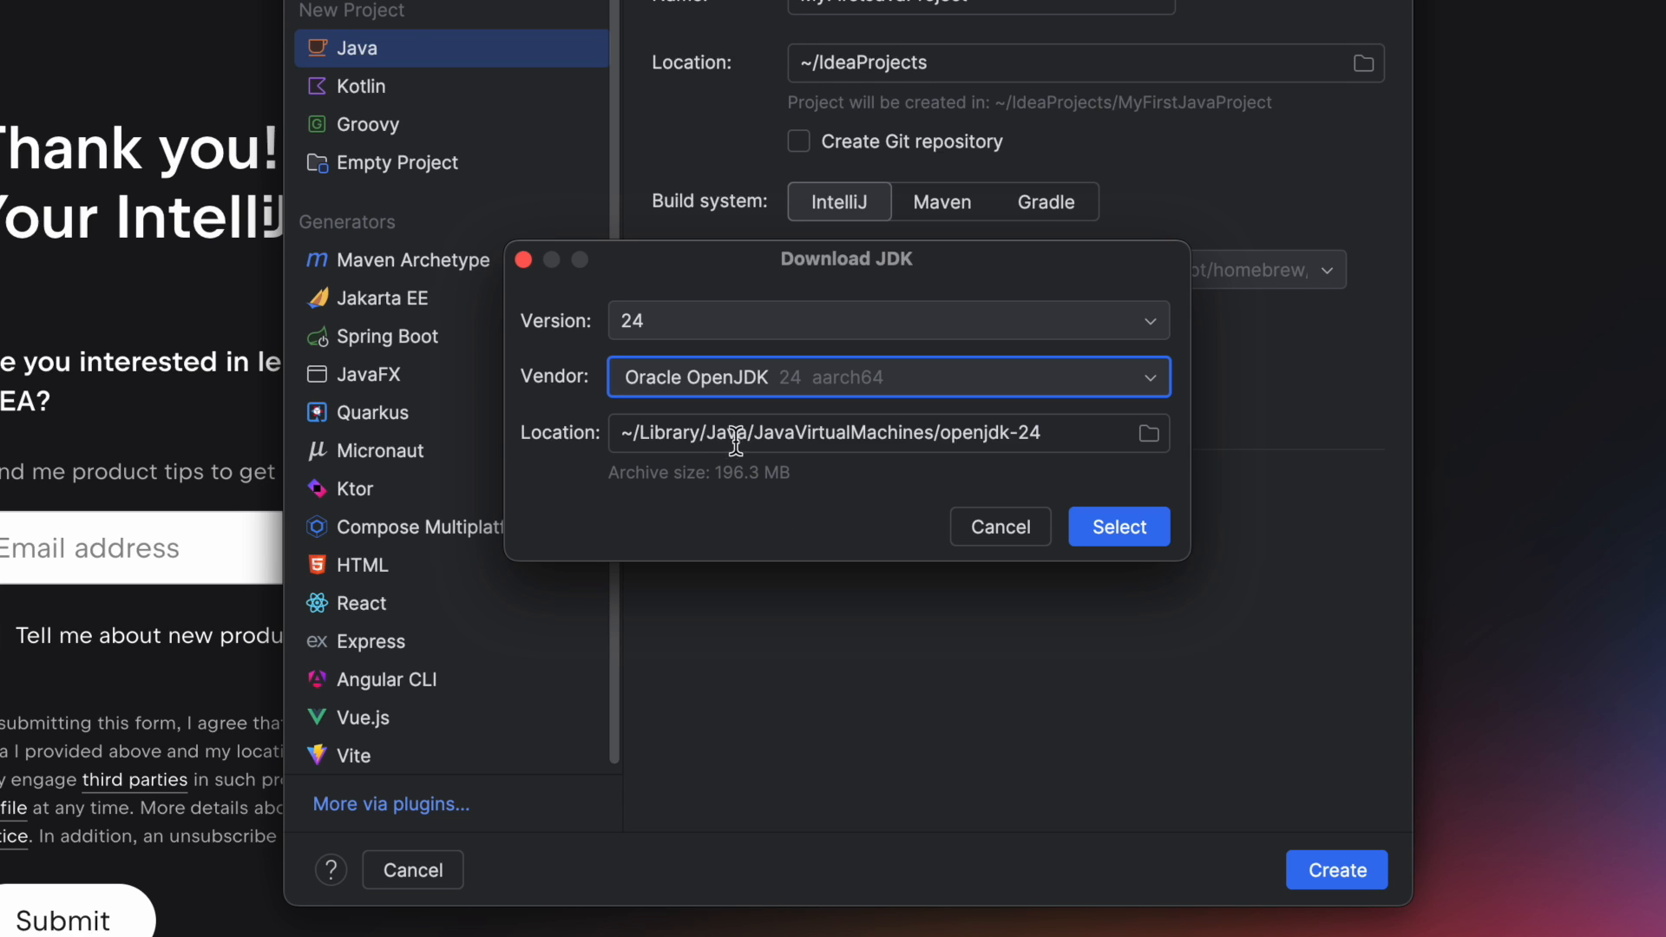
{"action": "left_click", "coordinate": [994, 427]}
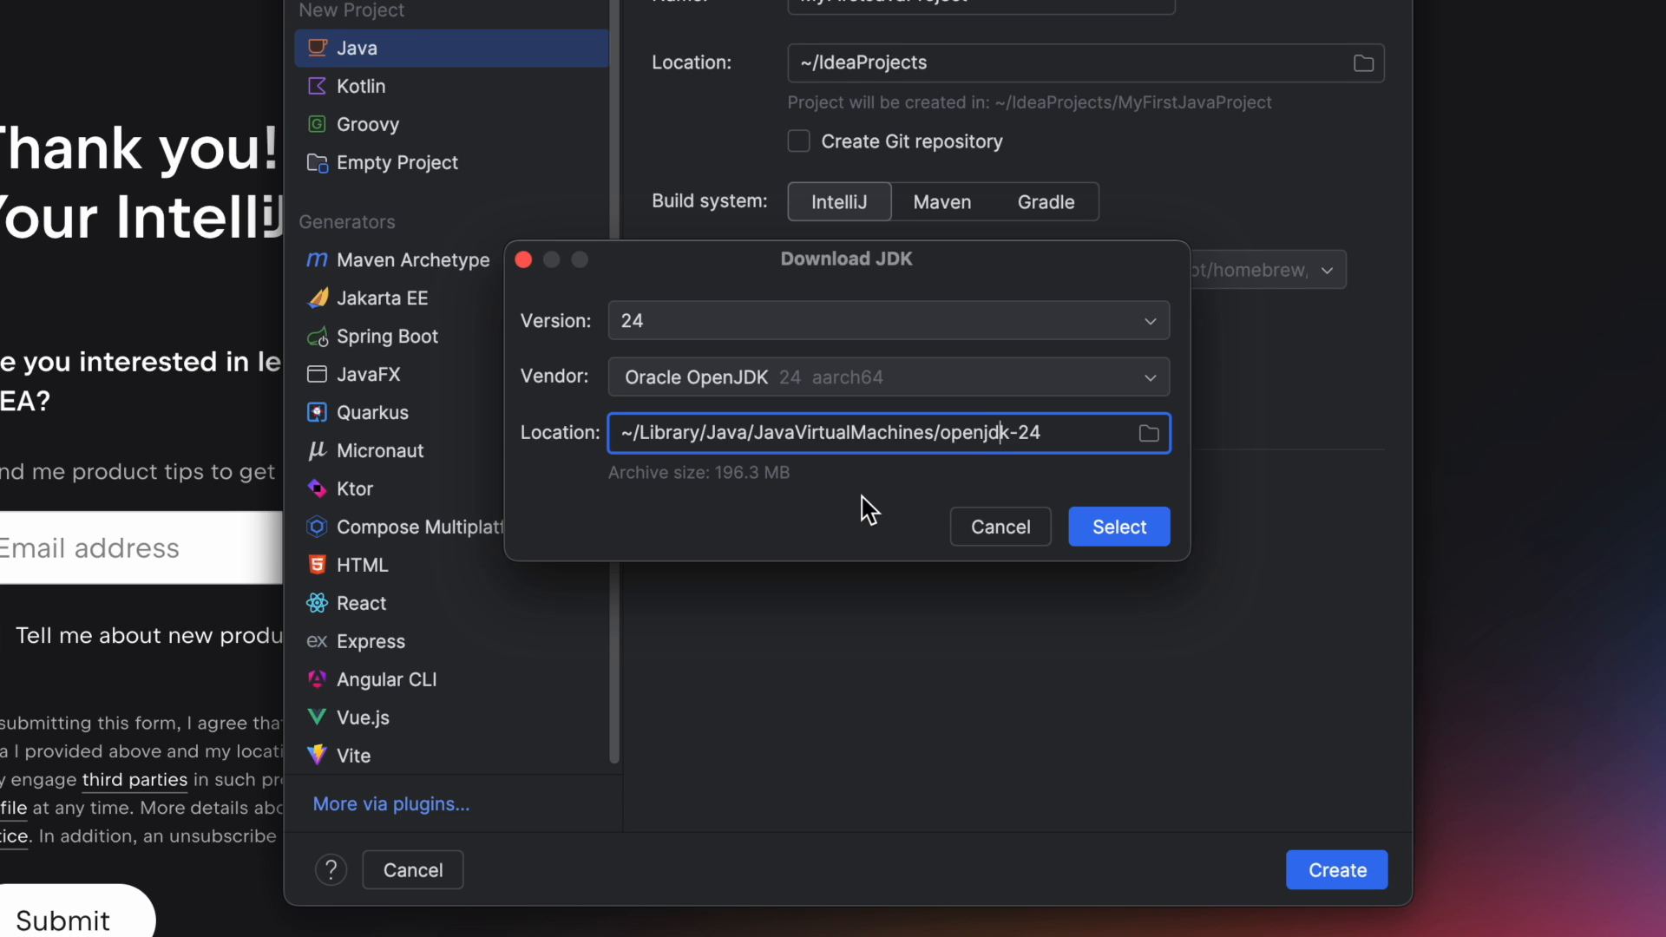
{"action": "left_click", "coordinate": [1095, 525]}
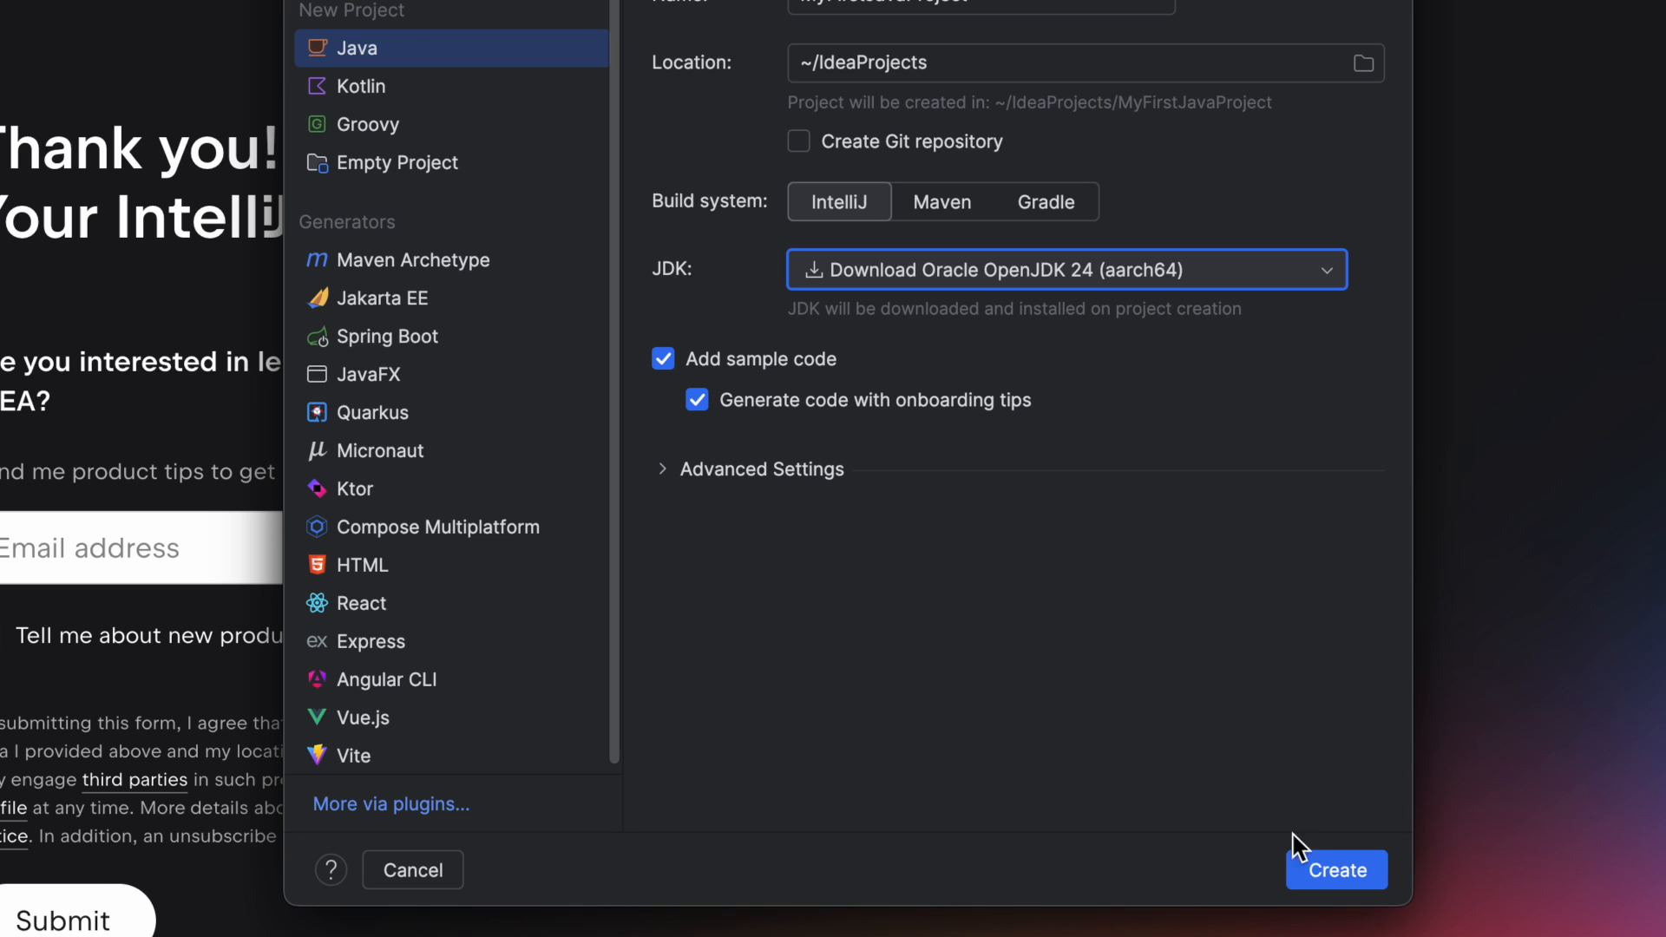
{"action": "left_click", "coordinate": [1317, 863]}
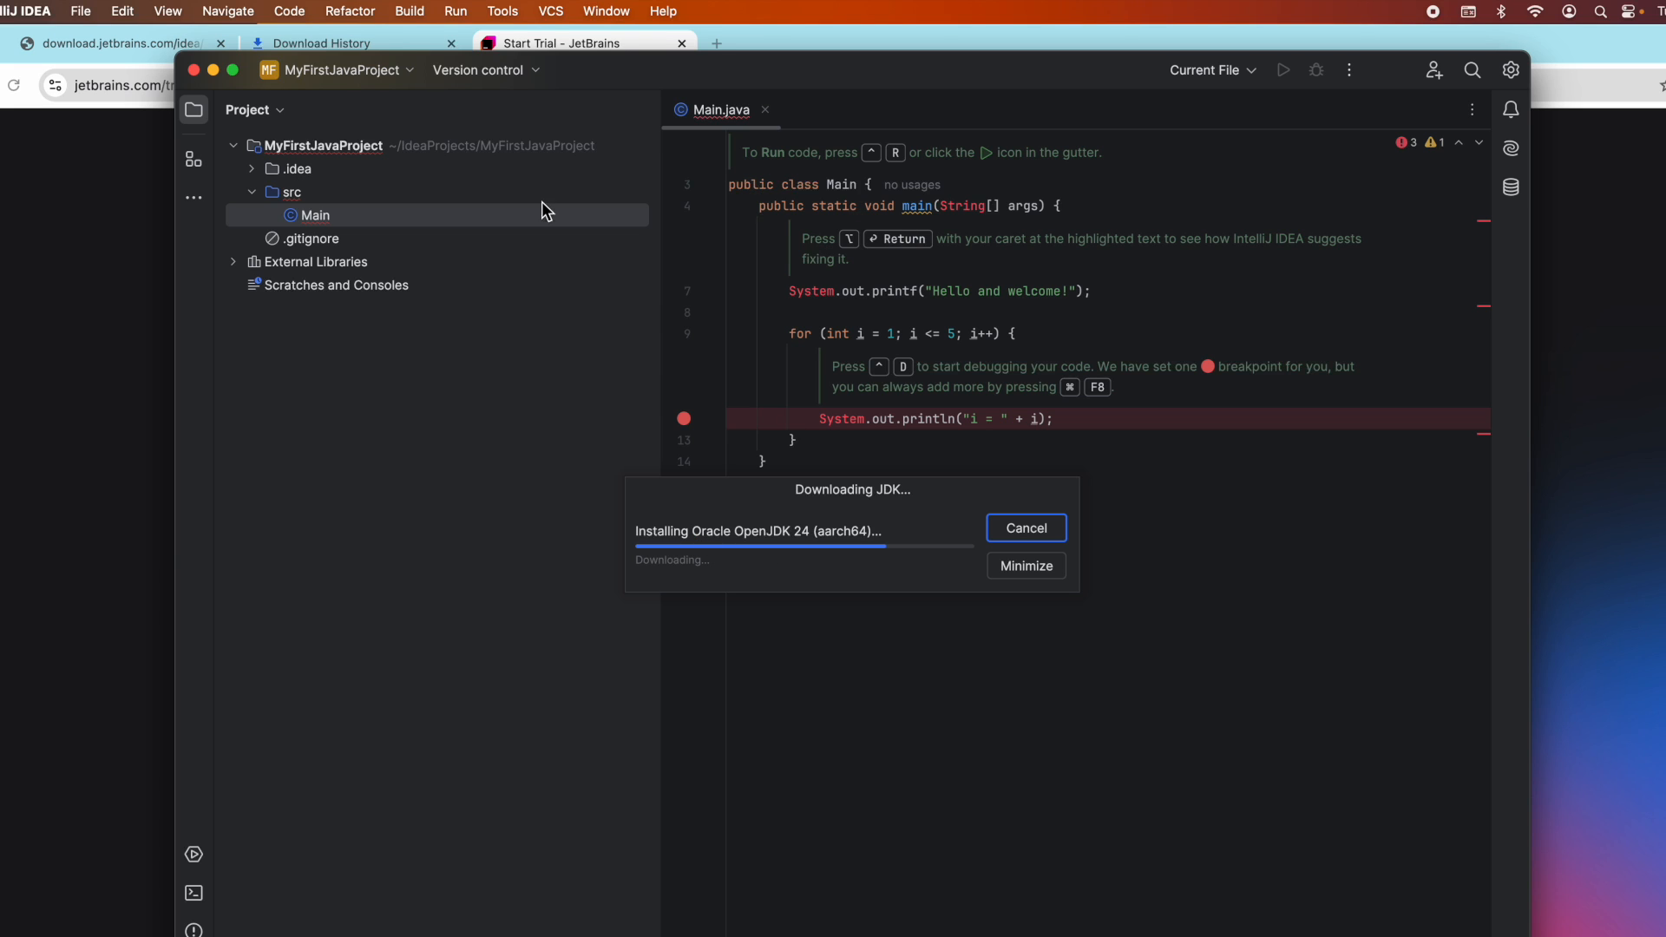
Enlarge and reposition the IDE window and narrow the project tree beside the code editor.
{"action": "left_click_drag", "start_coordinate": [181, 54], "coordinate": [30, 35]}
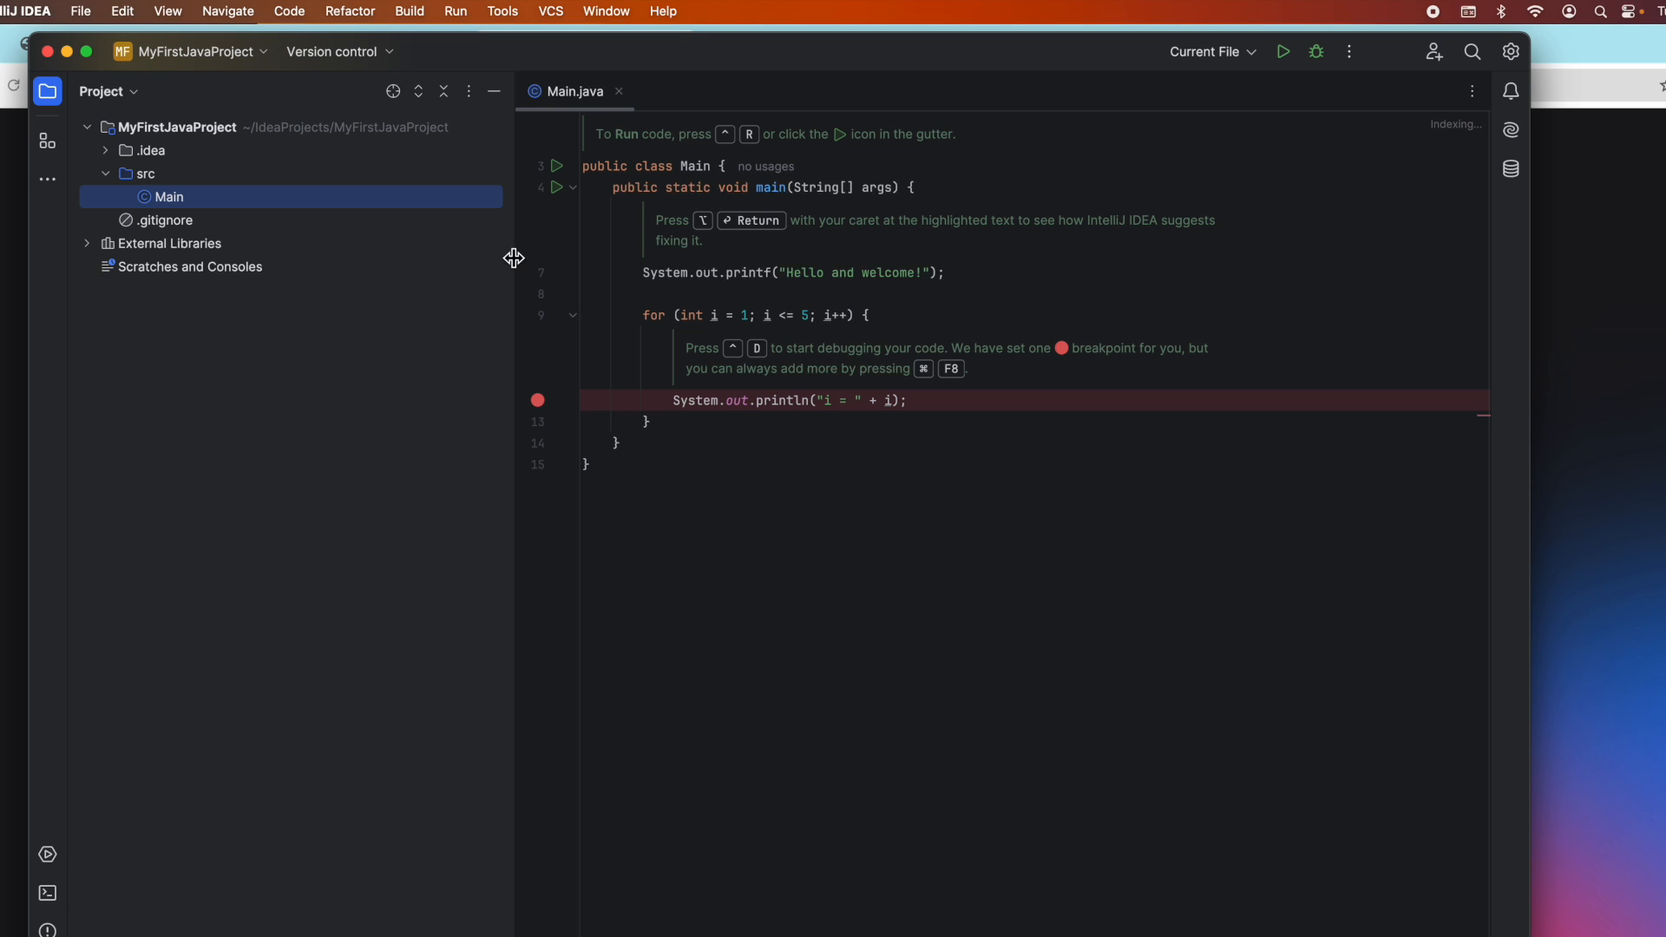
{"action": "left_click_drag", "start_coordinate": [513, 246], "coordinate": [433, 251]}
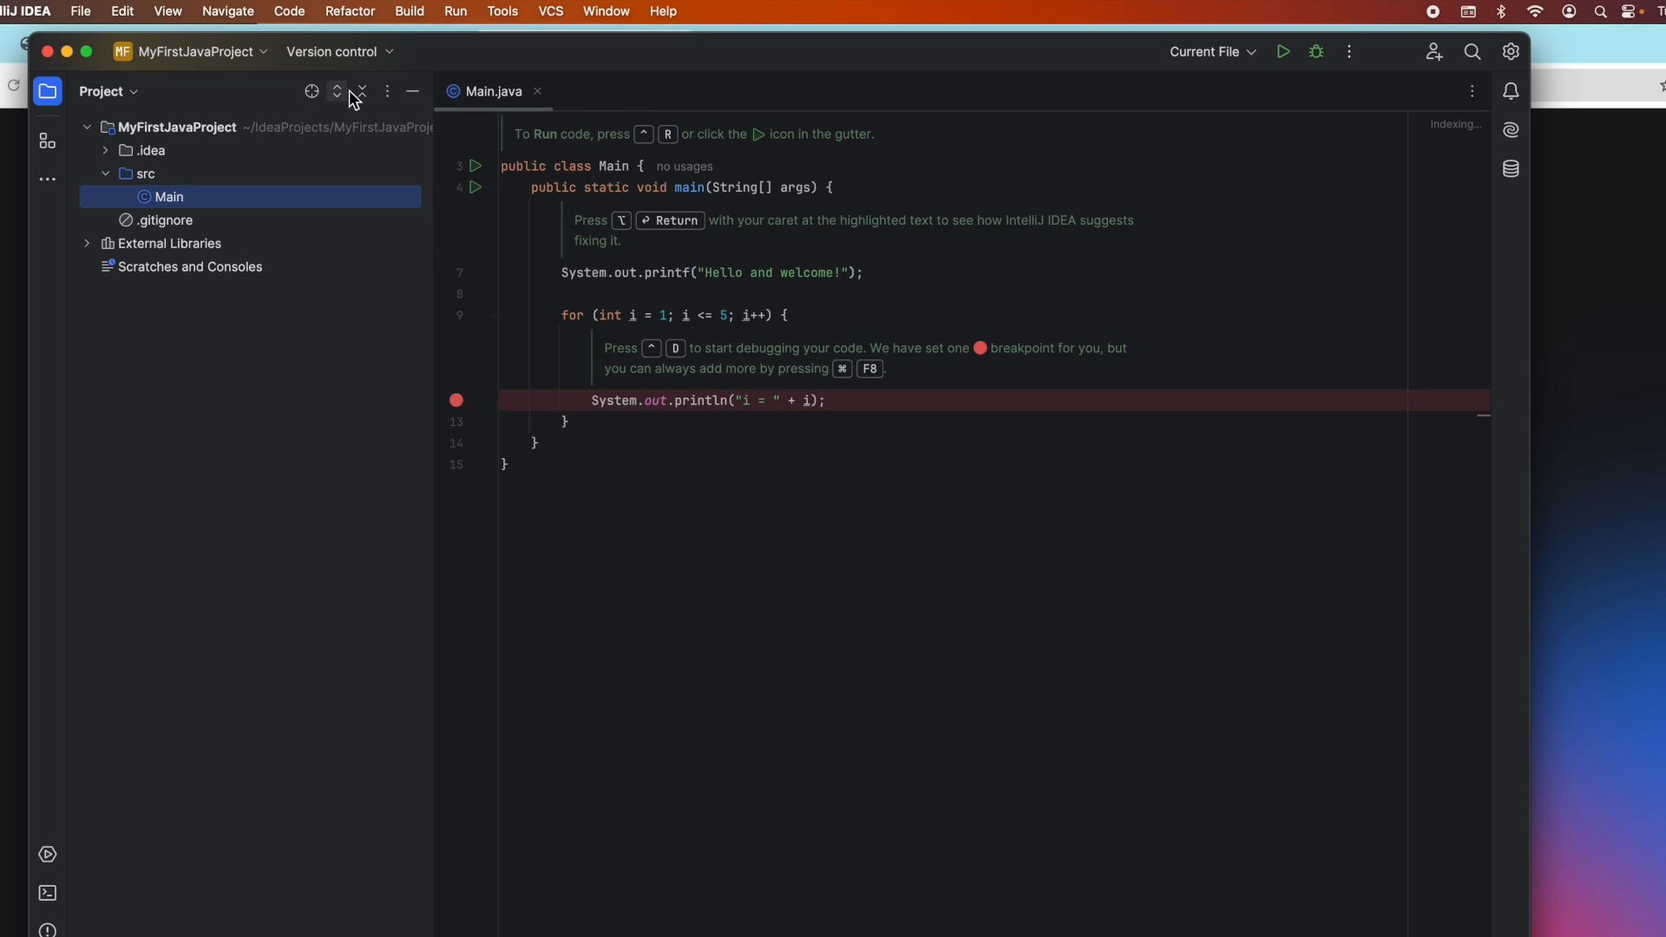
{"action": "left_click_drag", "start_coordinate": [380, 35], "coordinate": [443, 33]}
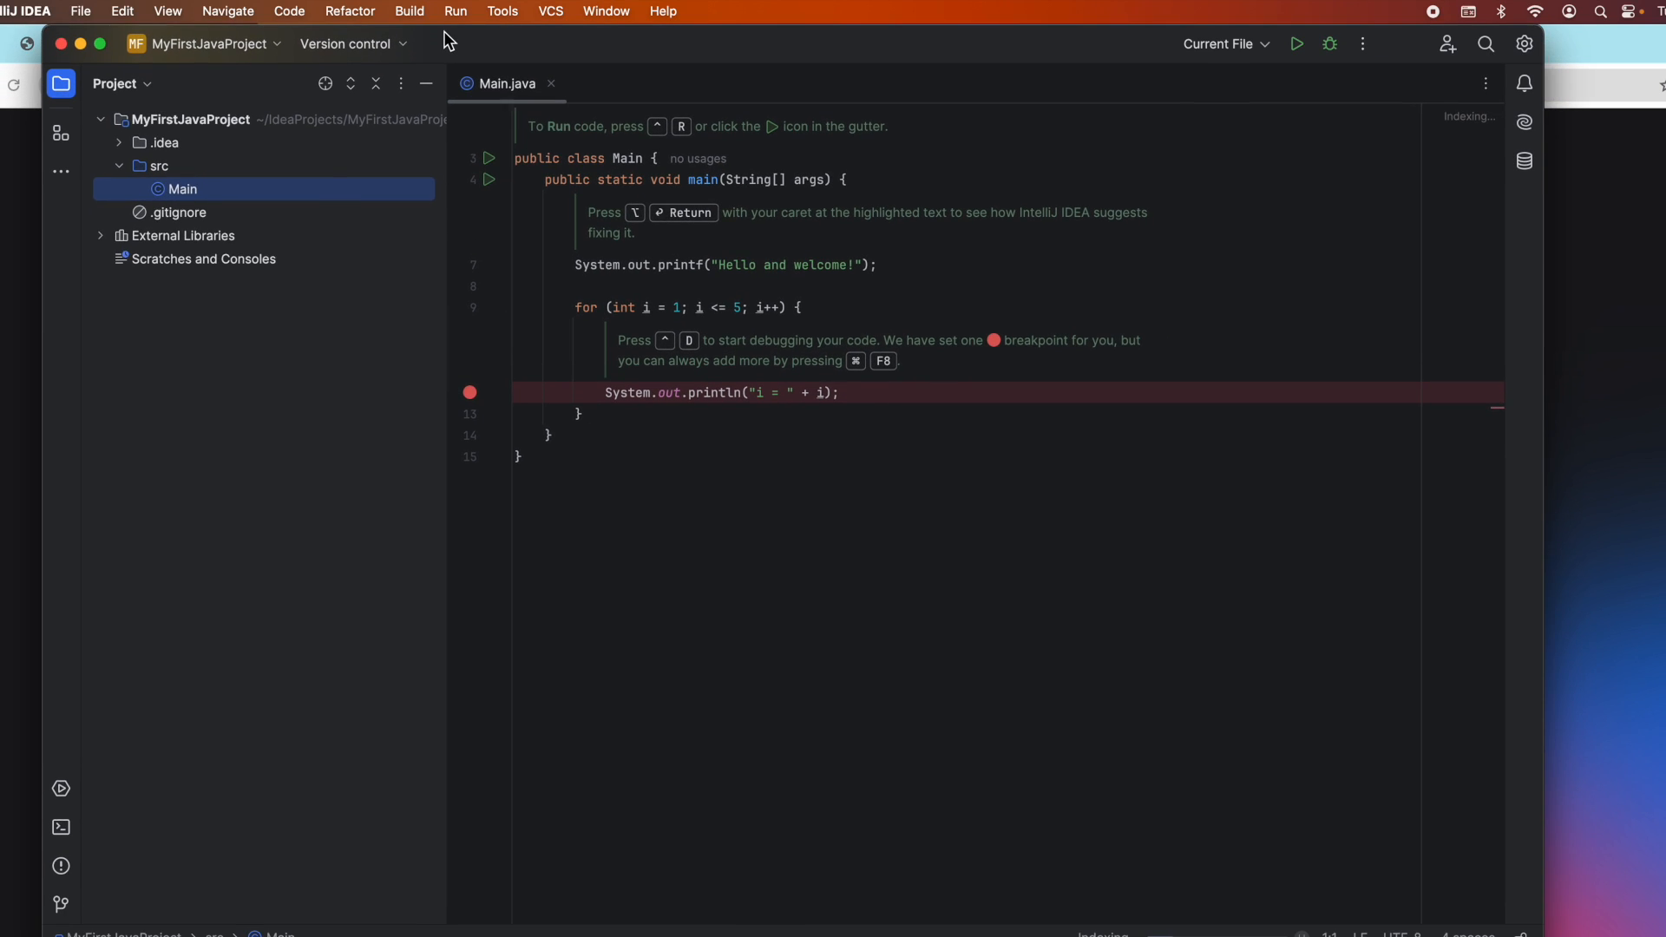
{"action": "left_click", "coordinate": [100, 44]}
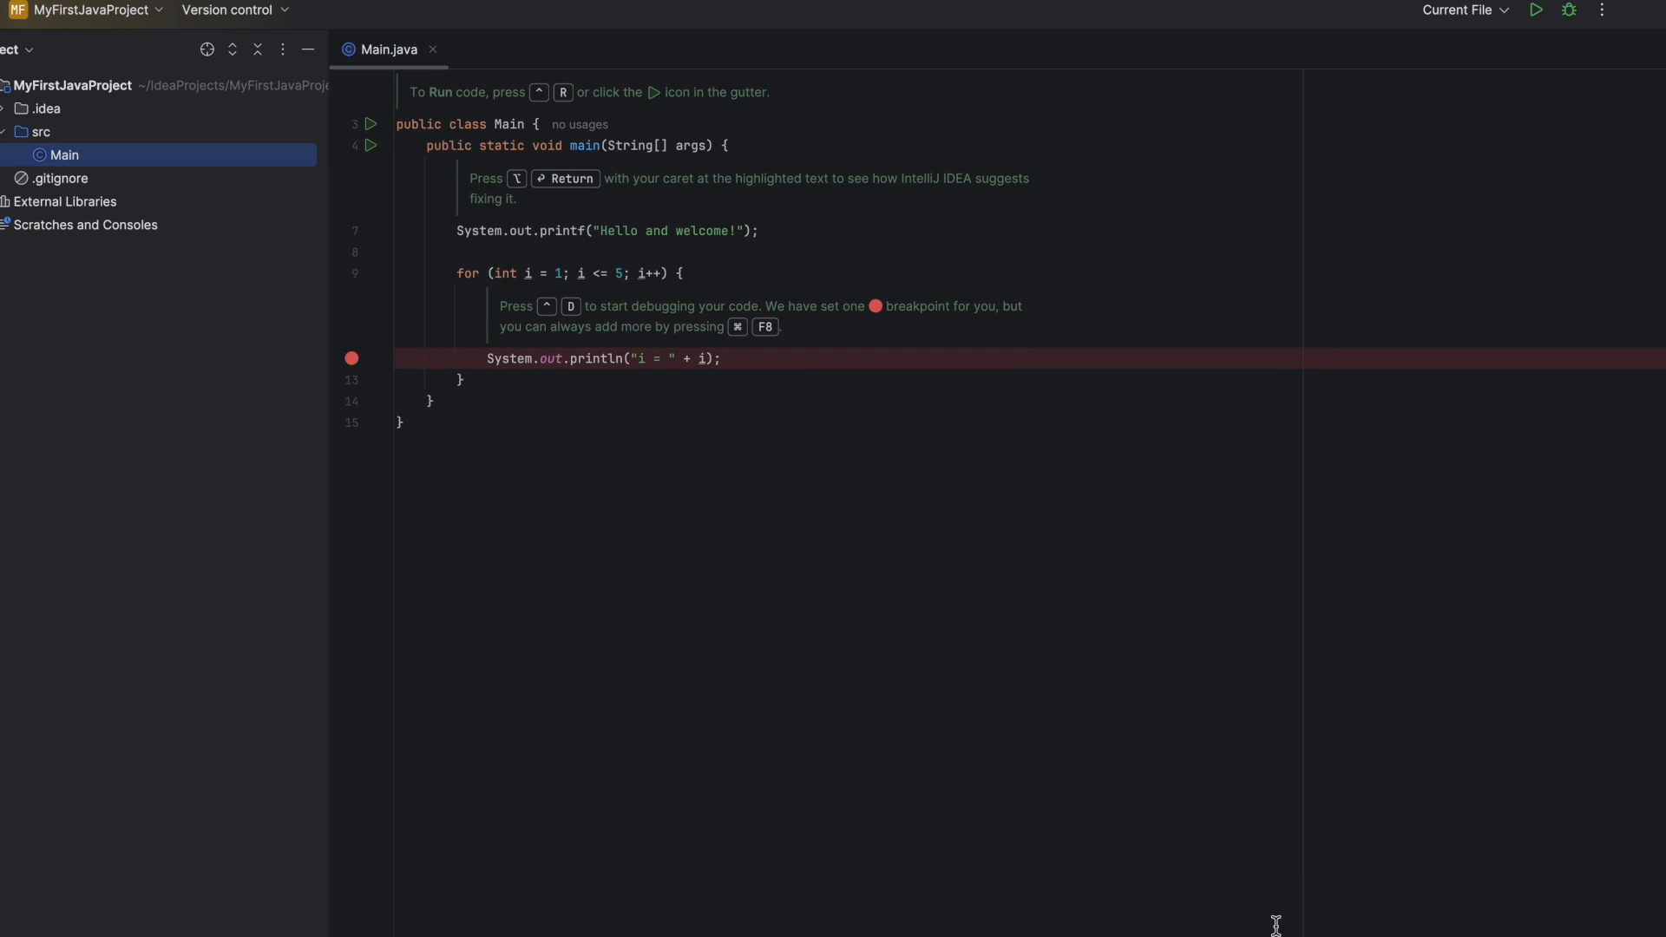
{"action": "mouse_move", "coordinate": [2, 1]}
{"action": "left_click", "coordinate": [398, 480]}
{"action": "mouse_move", "coordinate": [156, 4]}
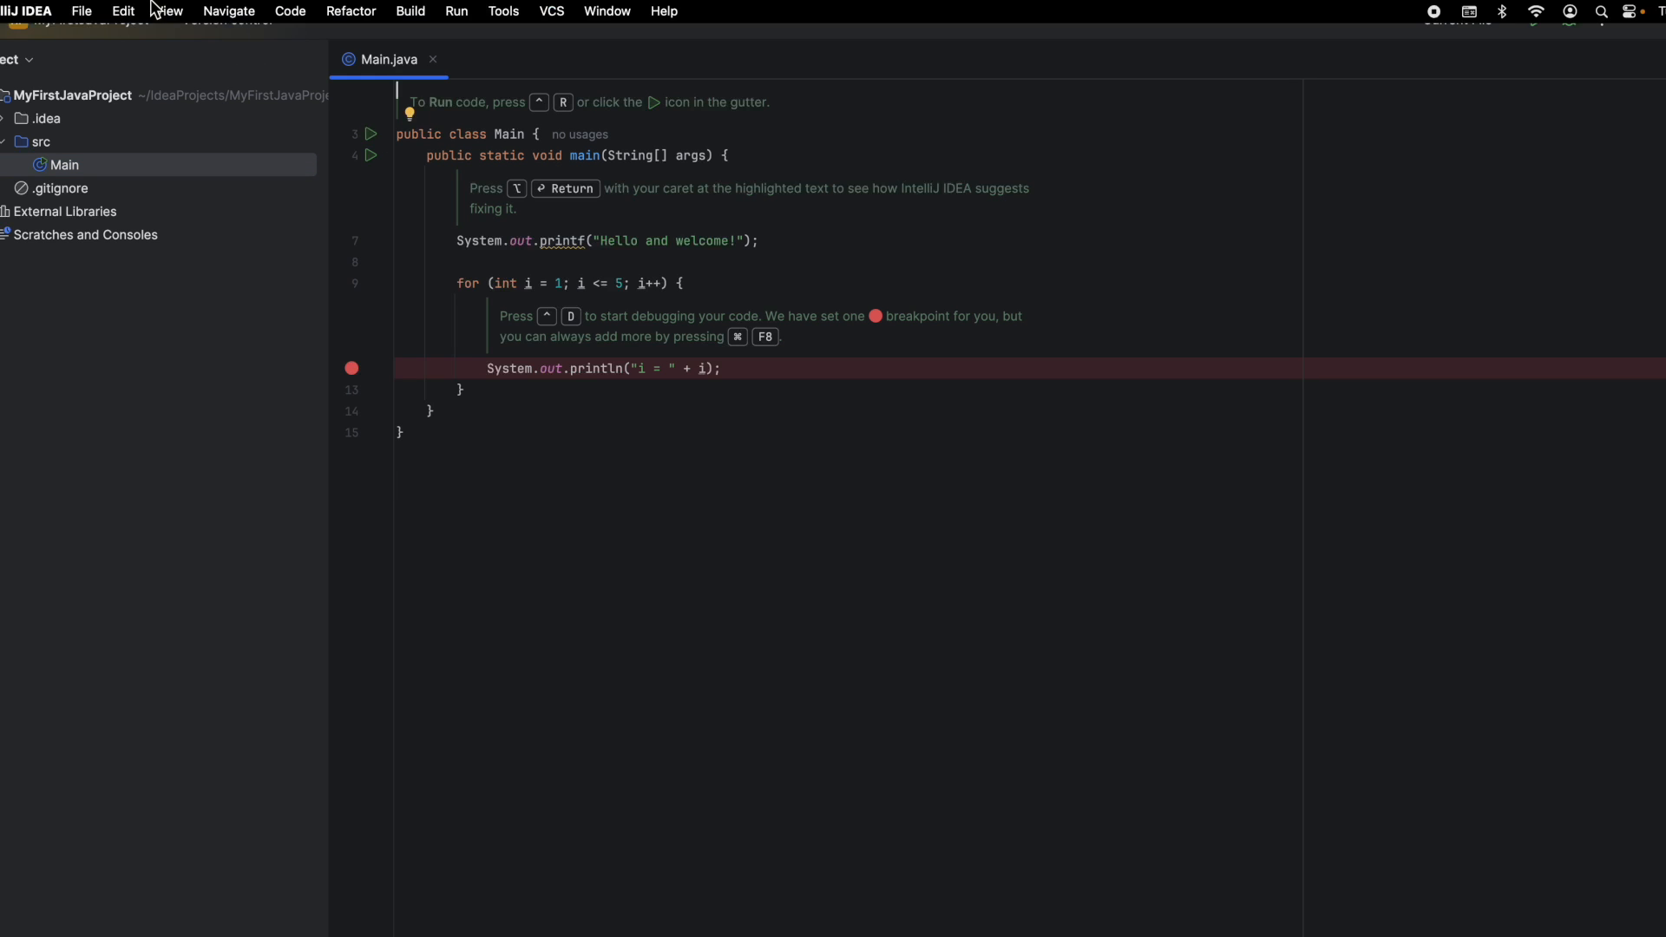
{"action": "left_click", "coordinate": [13, 5]}
{"action": "left_click", "coordinate": [12, 6]}
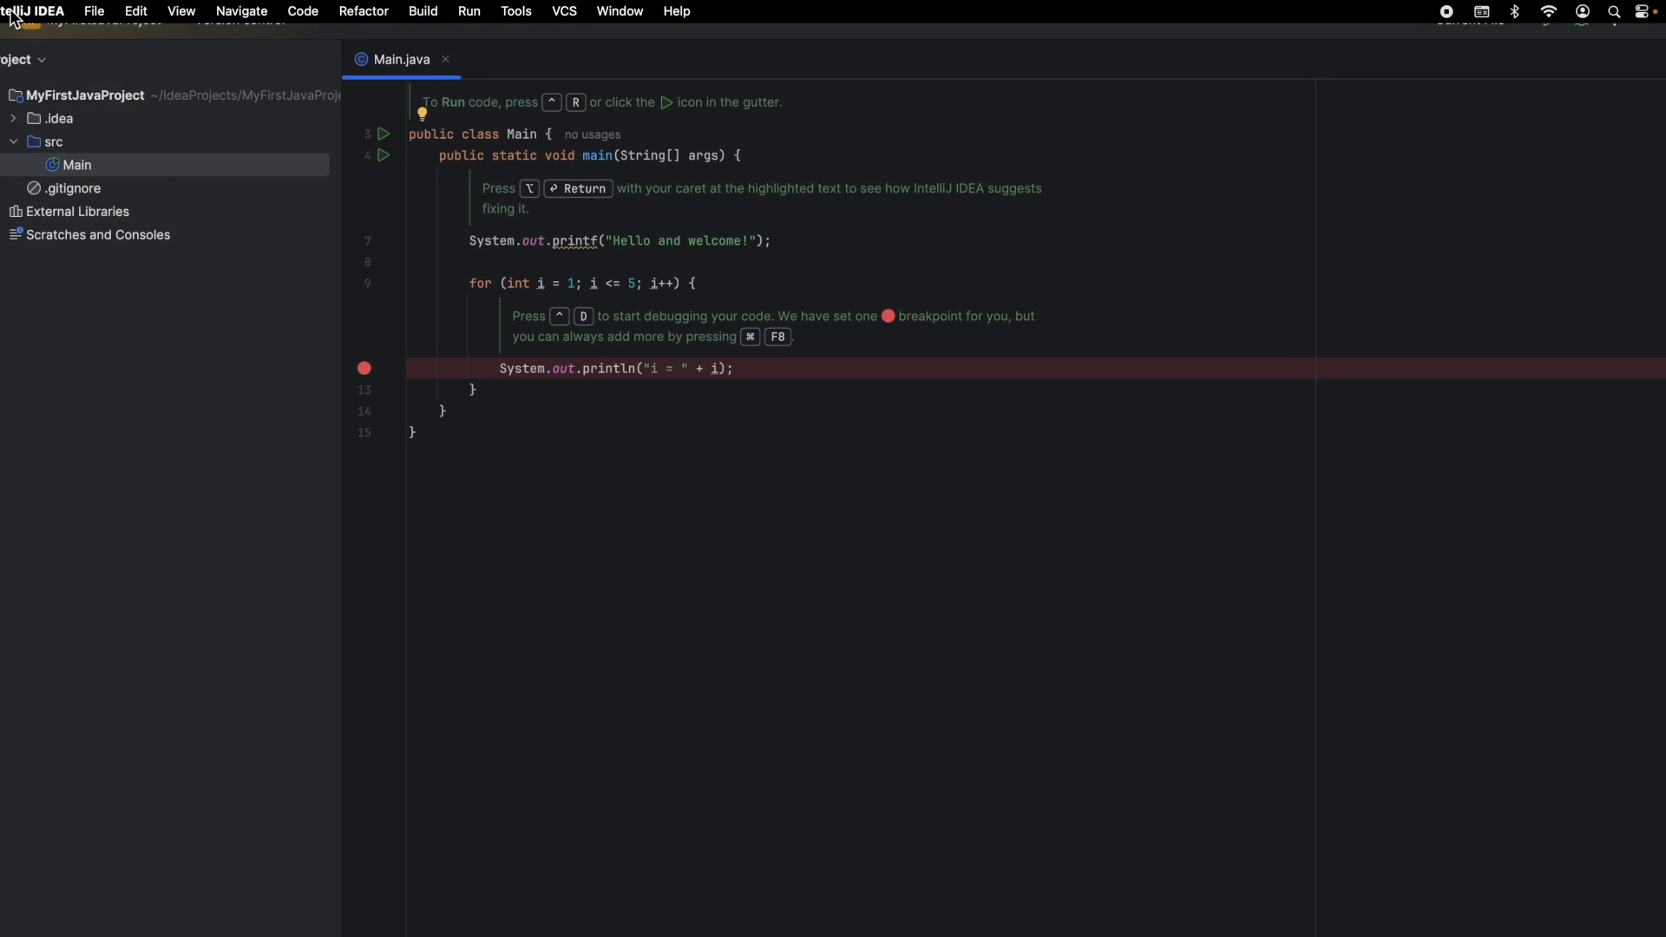
{"action": "left_click", "coordinate": [52, 19]}
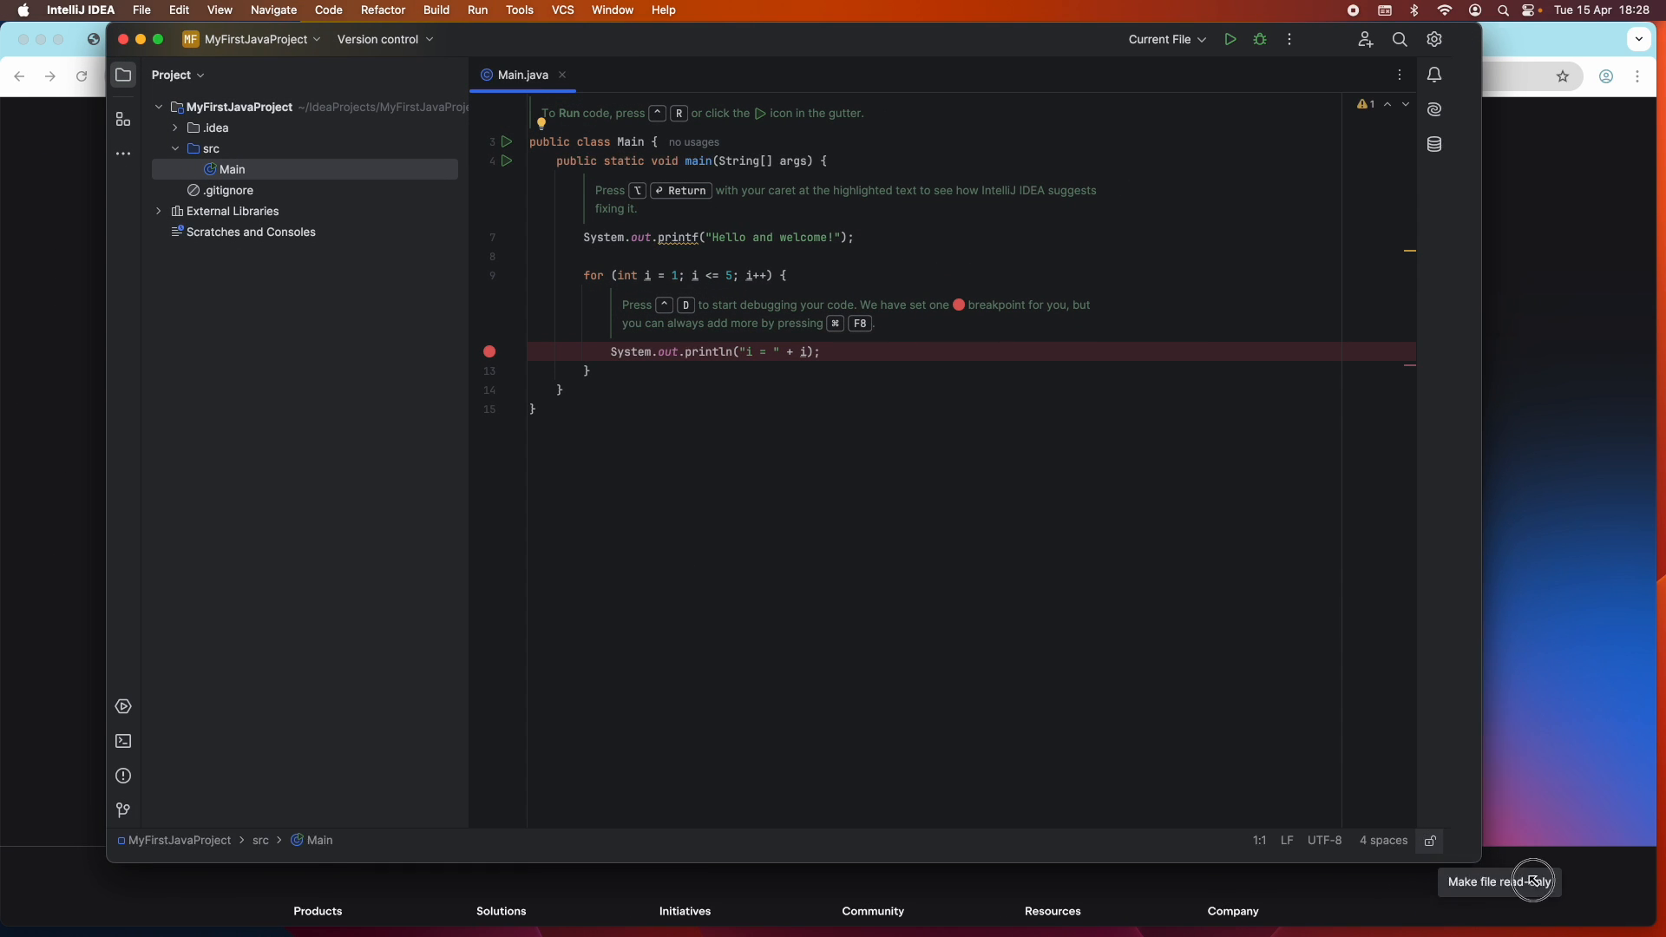
Examine the welcome message and the for loop condition in Main.java.
{"action": "left_click", "coordinate": [847, 389]}
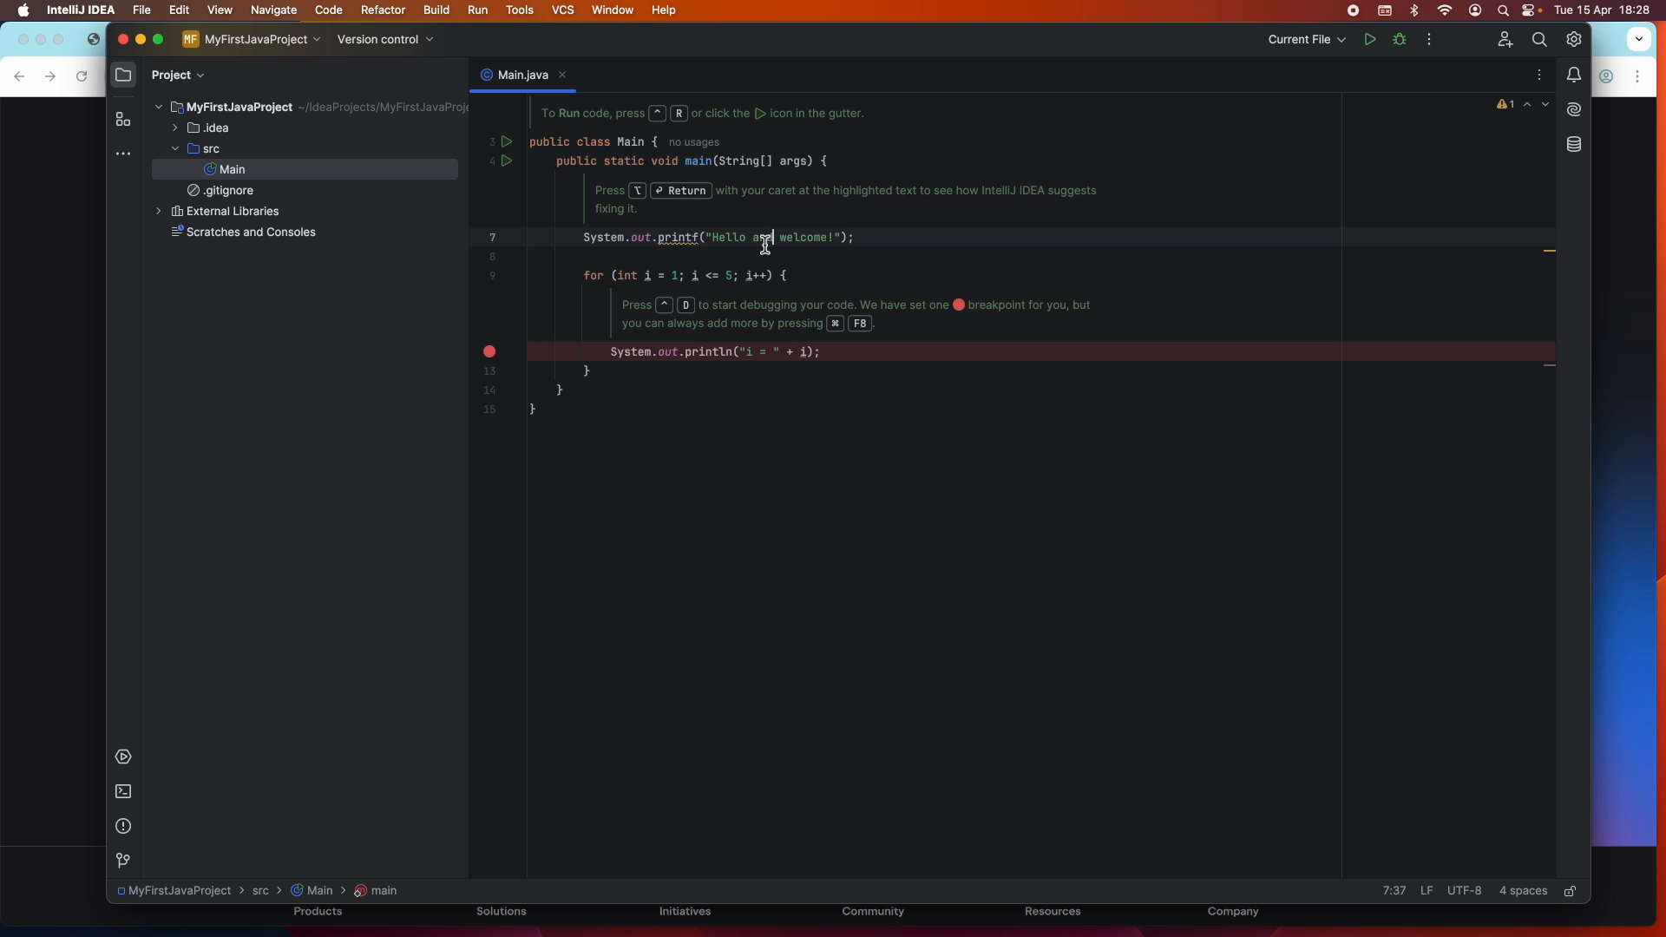
{"action": "left_click_drag", "start_coordinate": [719, 236], "coordinate": [838, 237]}
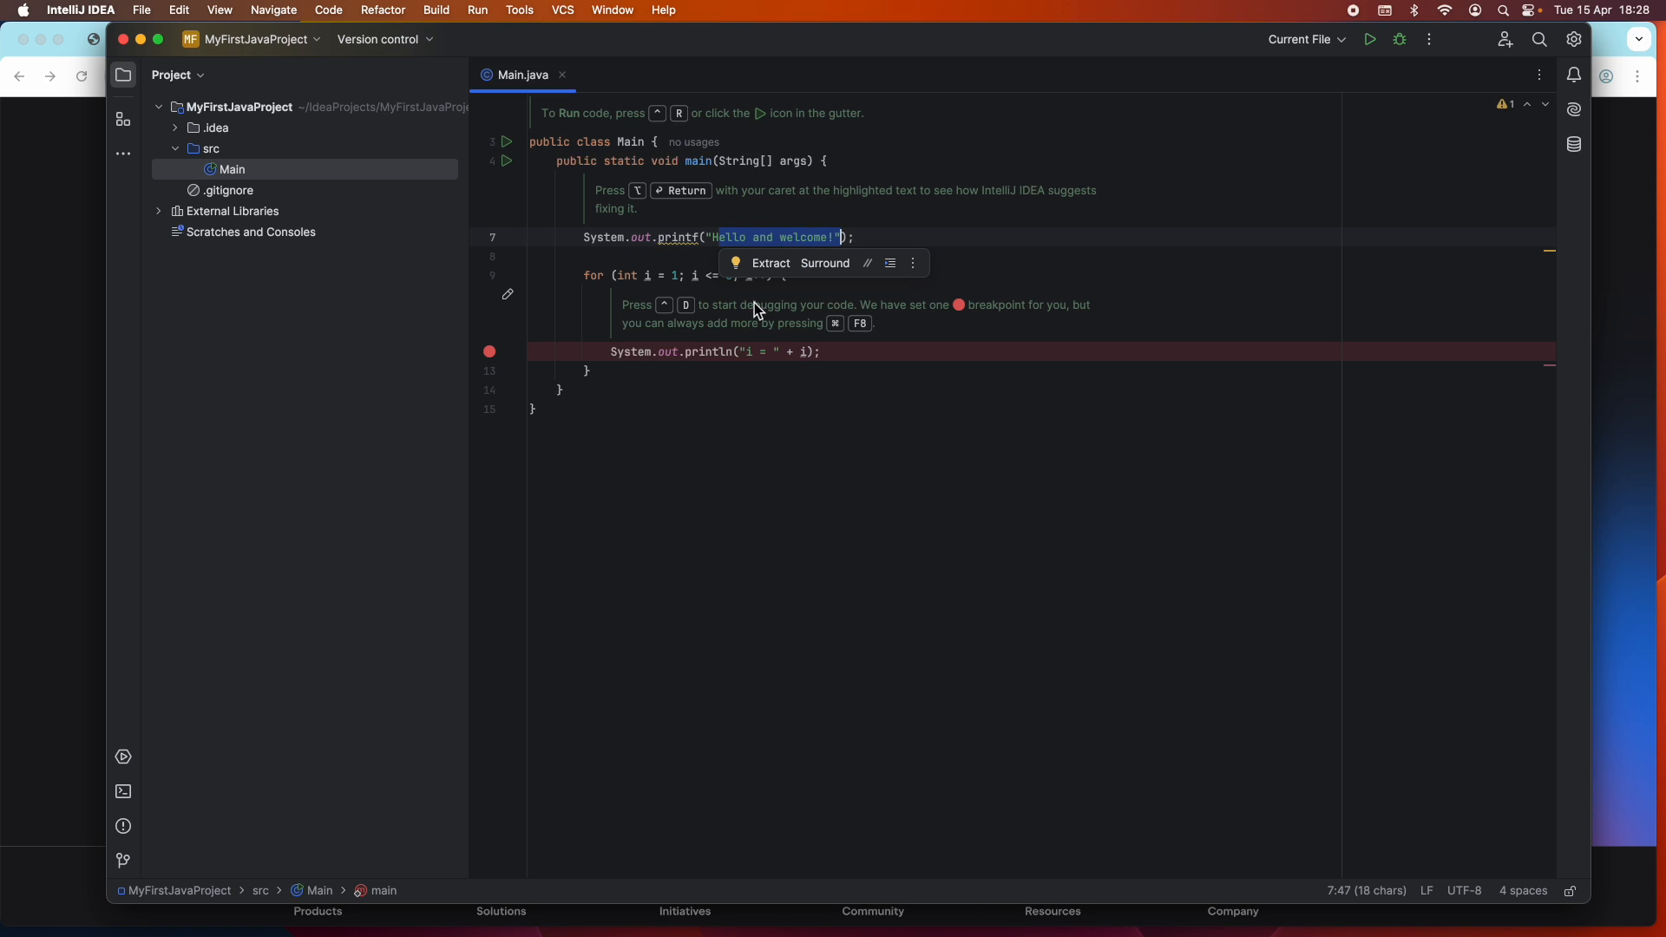
{"action": "left_click", "coordinate": [699, 222]}
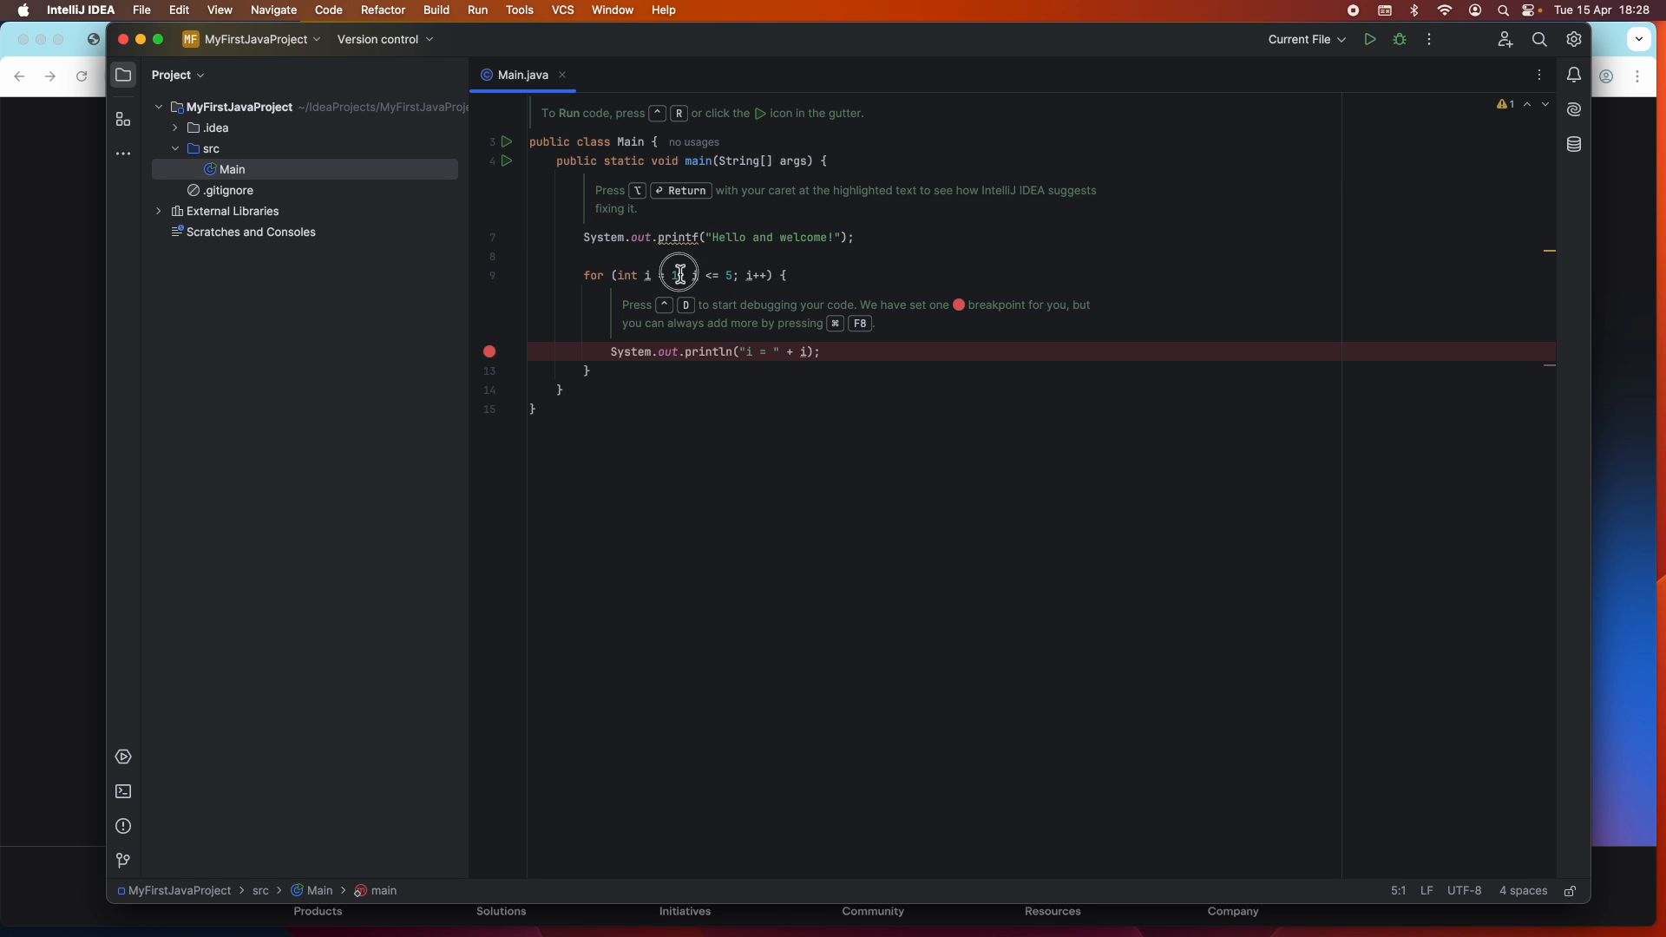
{"action": "left_click_drag", "start_coordinate": [680, 276], "coordinate": [772, 276]}
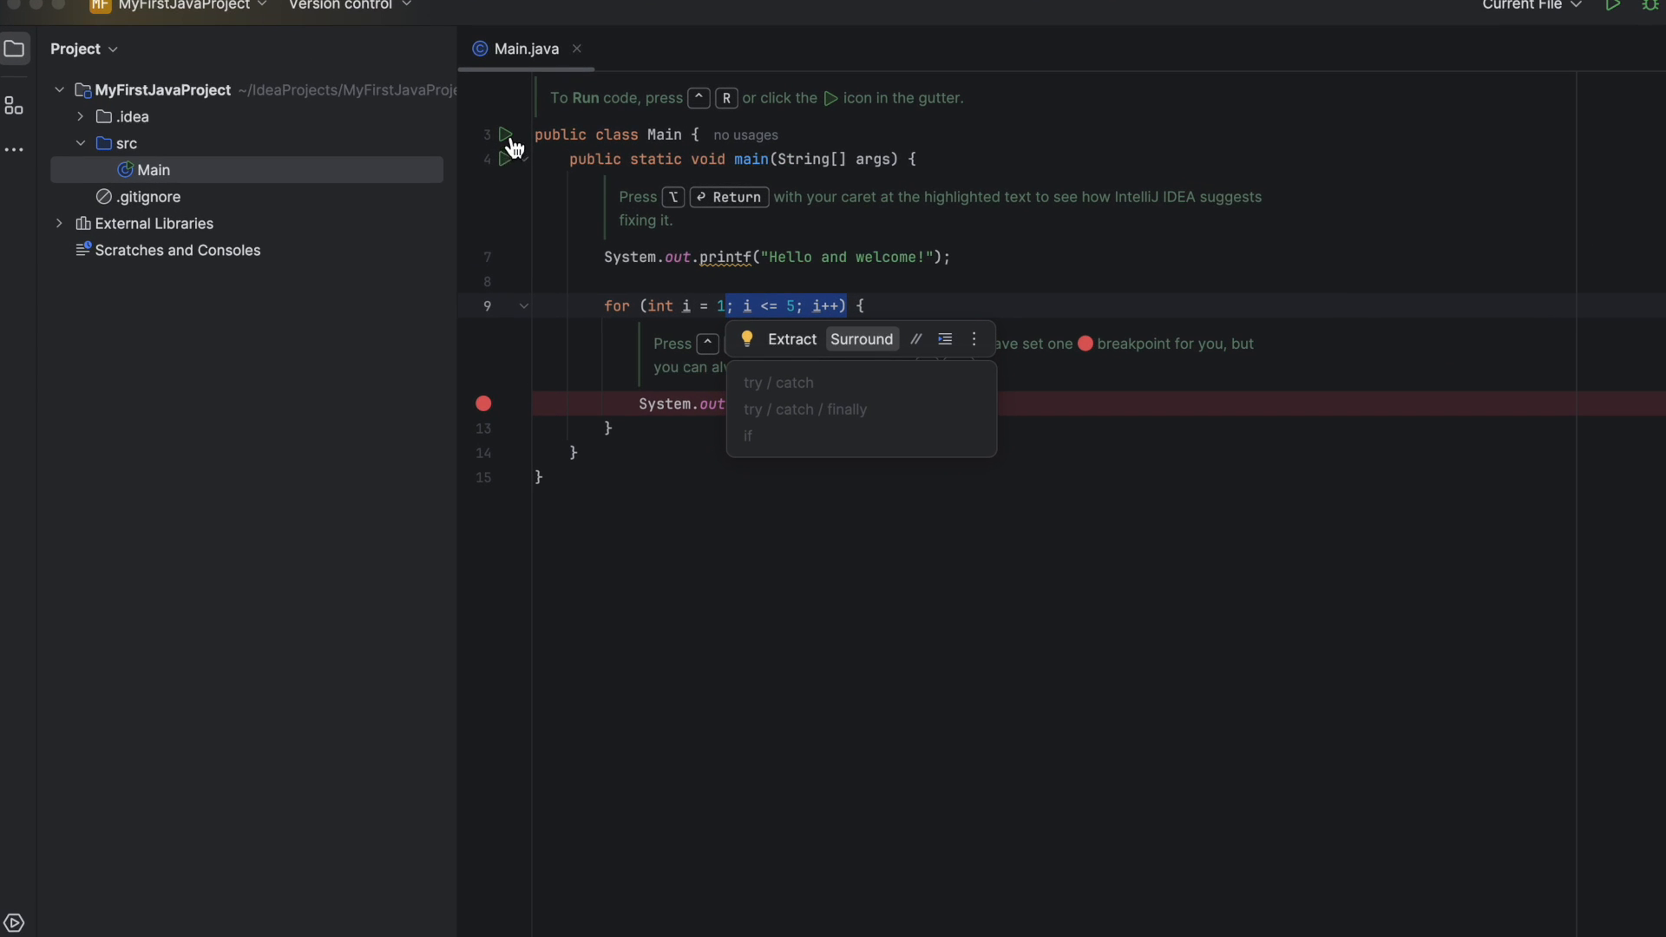
Run Main.main() from the sample class and enlarge the run output area.
{"action": "left_click", "coordinate": [505, 160]}
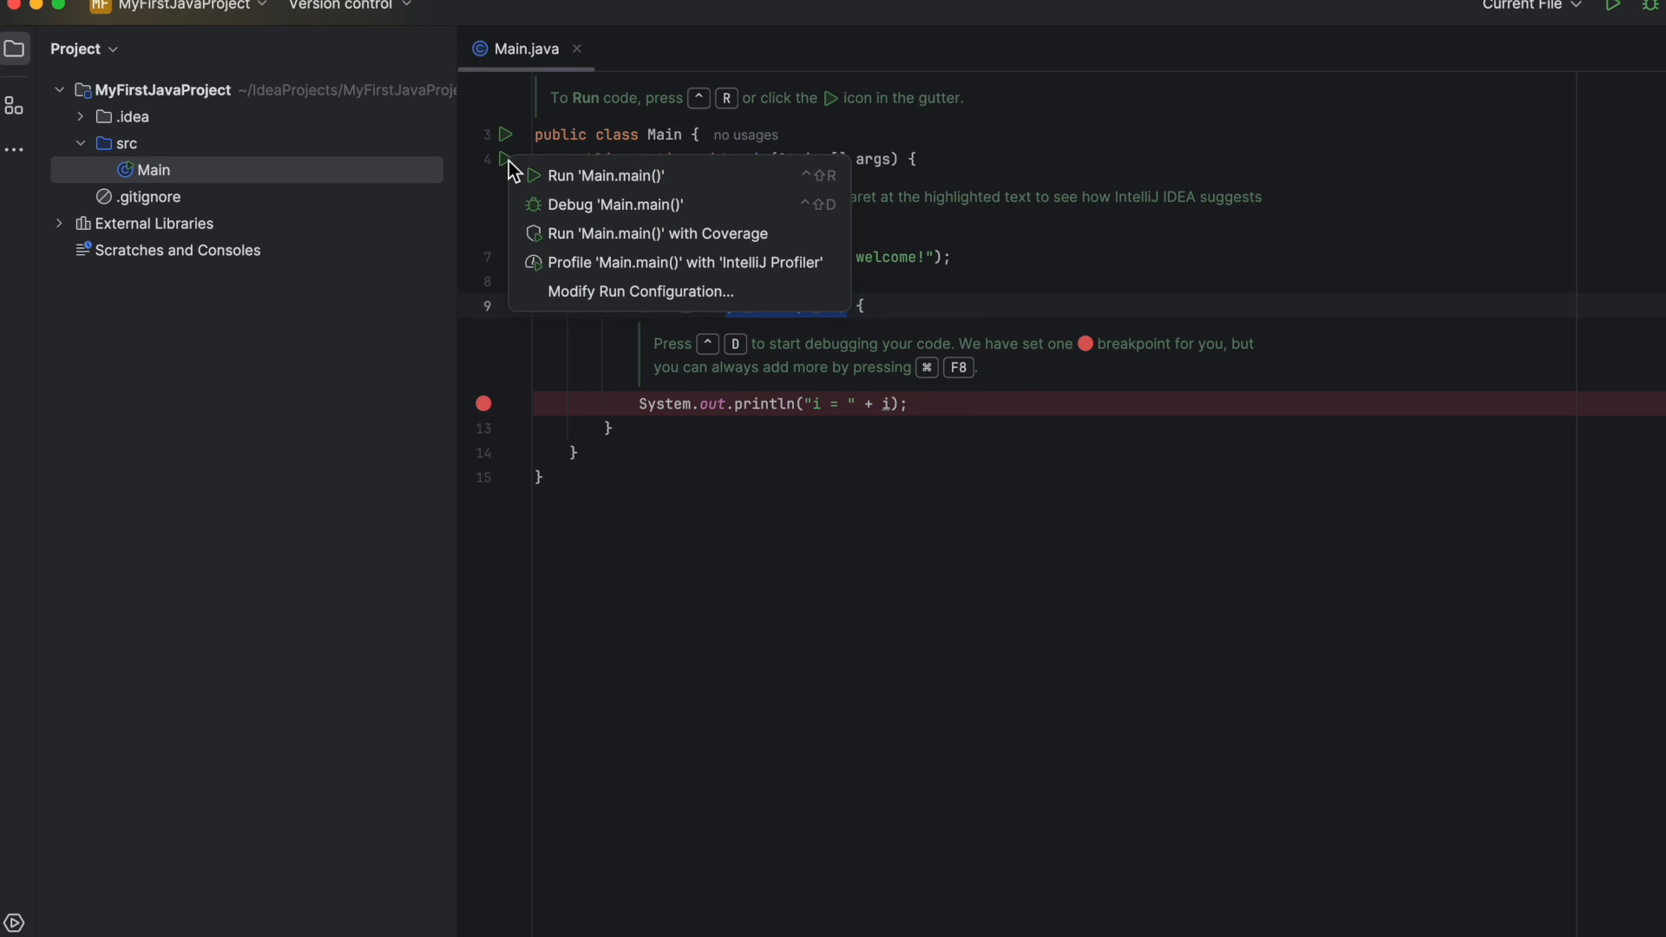
{"action": "left_click", "coordinate": [554, 179]}
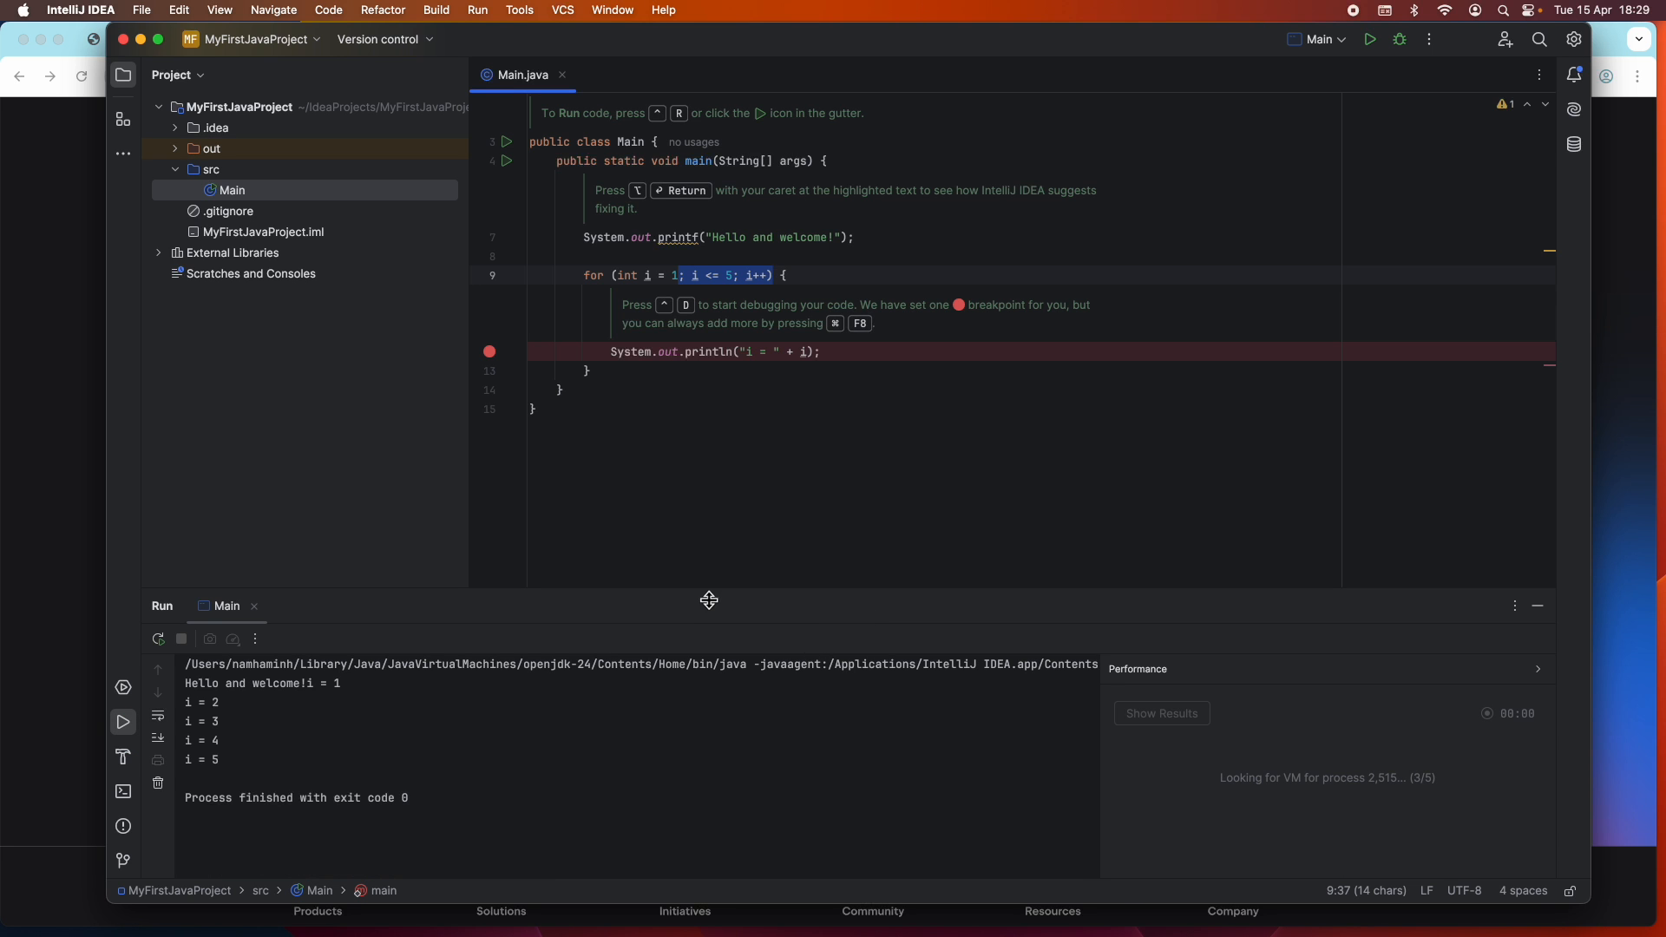
{"action": "left_click_drag", "start_coordinate": [709, 601], "coordinate": [690, 478]}
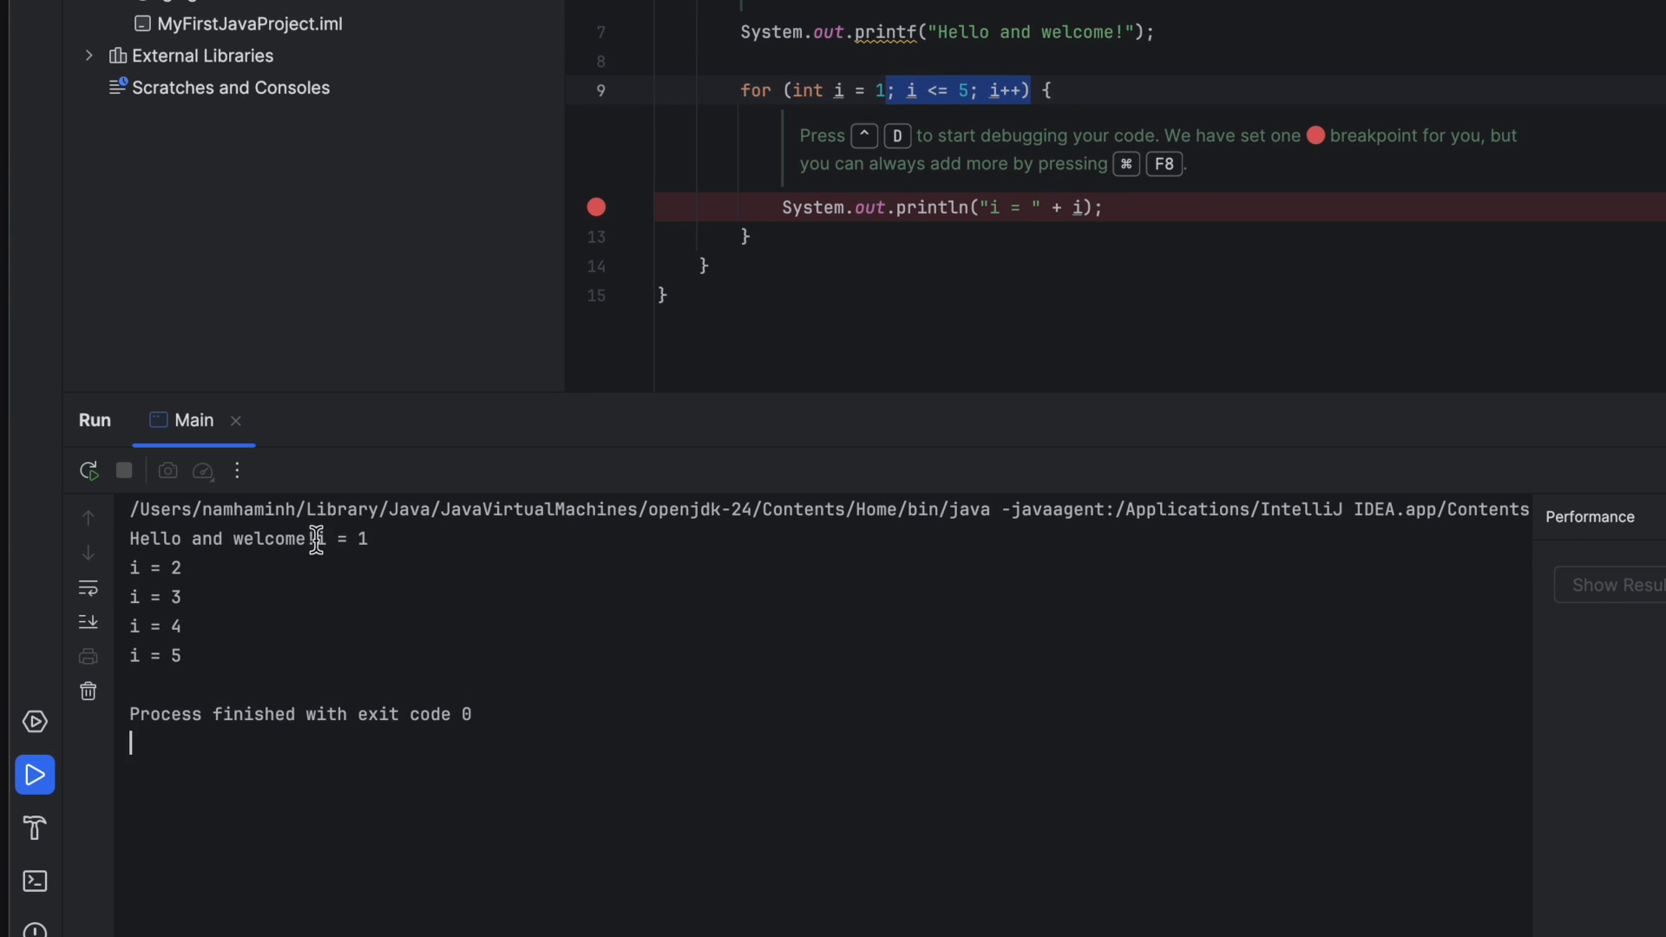
Compare the program's printed lines with the for loop in Main.java and check which JDK path ran it.
{"action": "left_click_drag", "start_coordinate": [317, 539], "coordinate": [381, 539]}
{"action": "left_click_drag", "start_coordinate": [142, 568], "coordinate": [231, 659]}
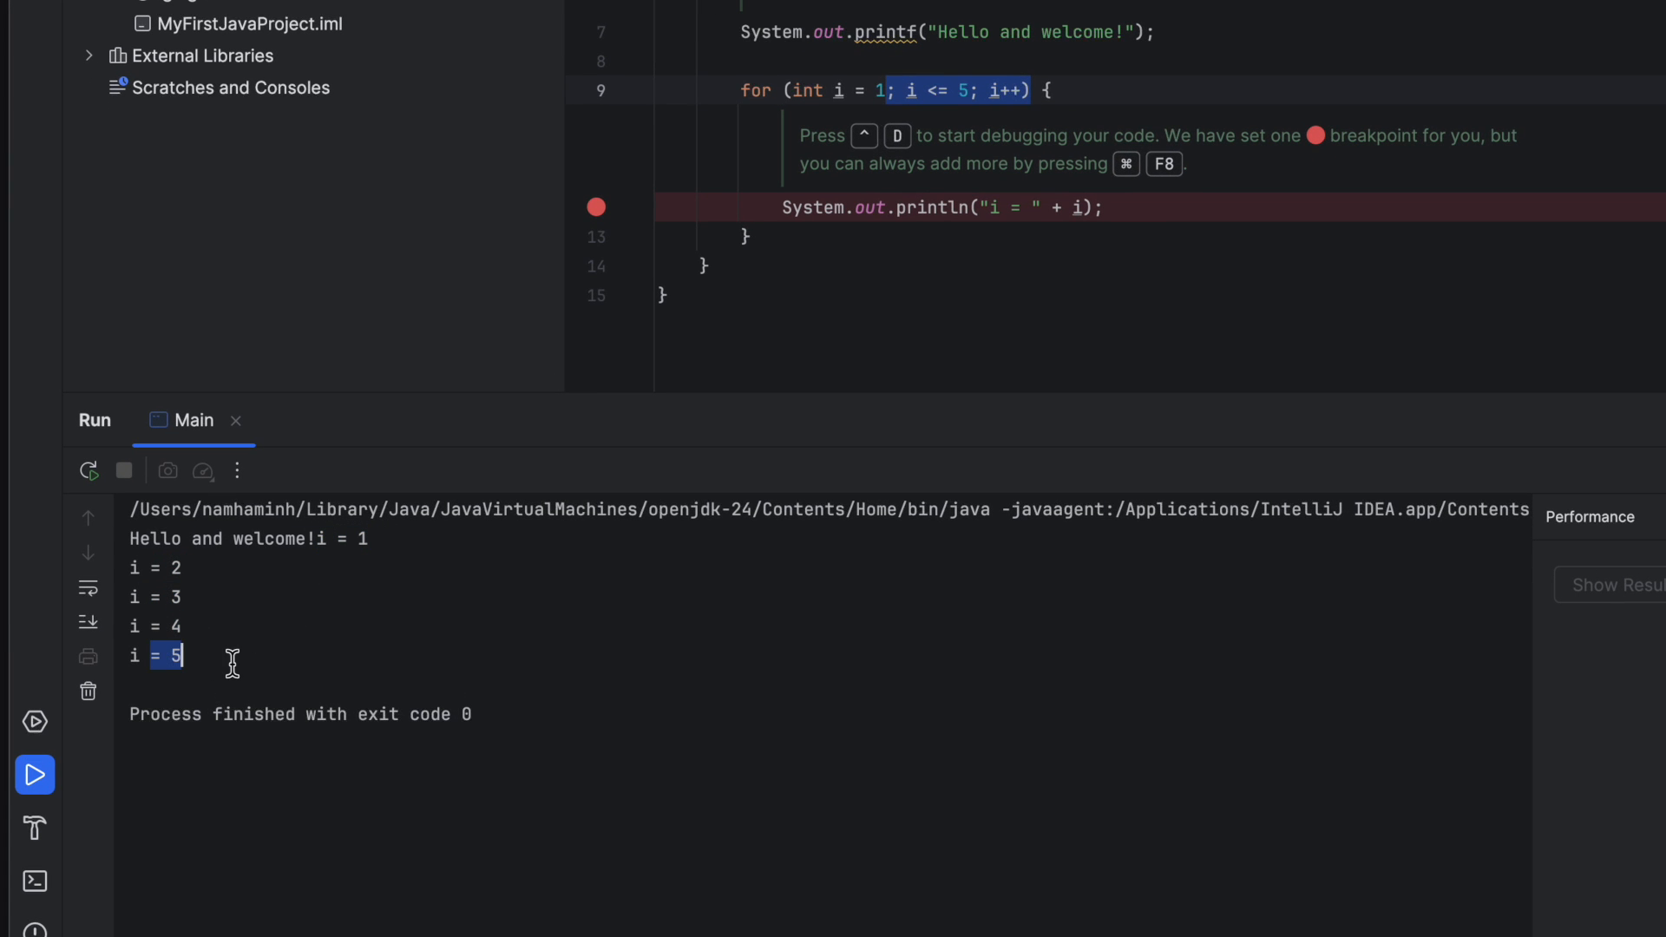
{"action": "left_click", "coordinate": [975, 256]}
{"action": "scroll", "coordinate": [956, 253], "scroll_direction": "down", "scroll_amount": 2}
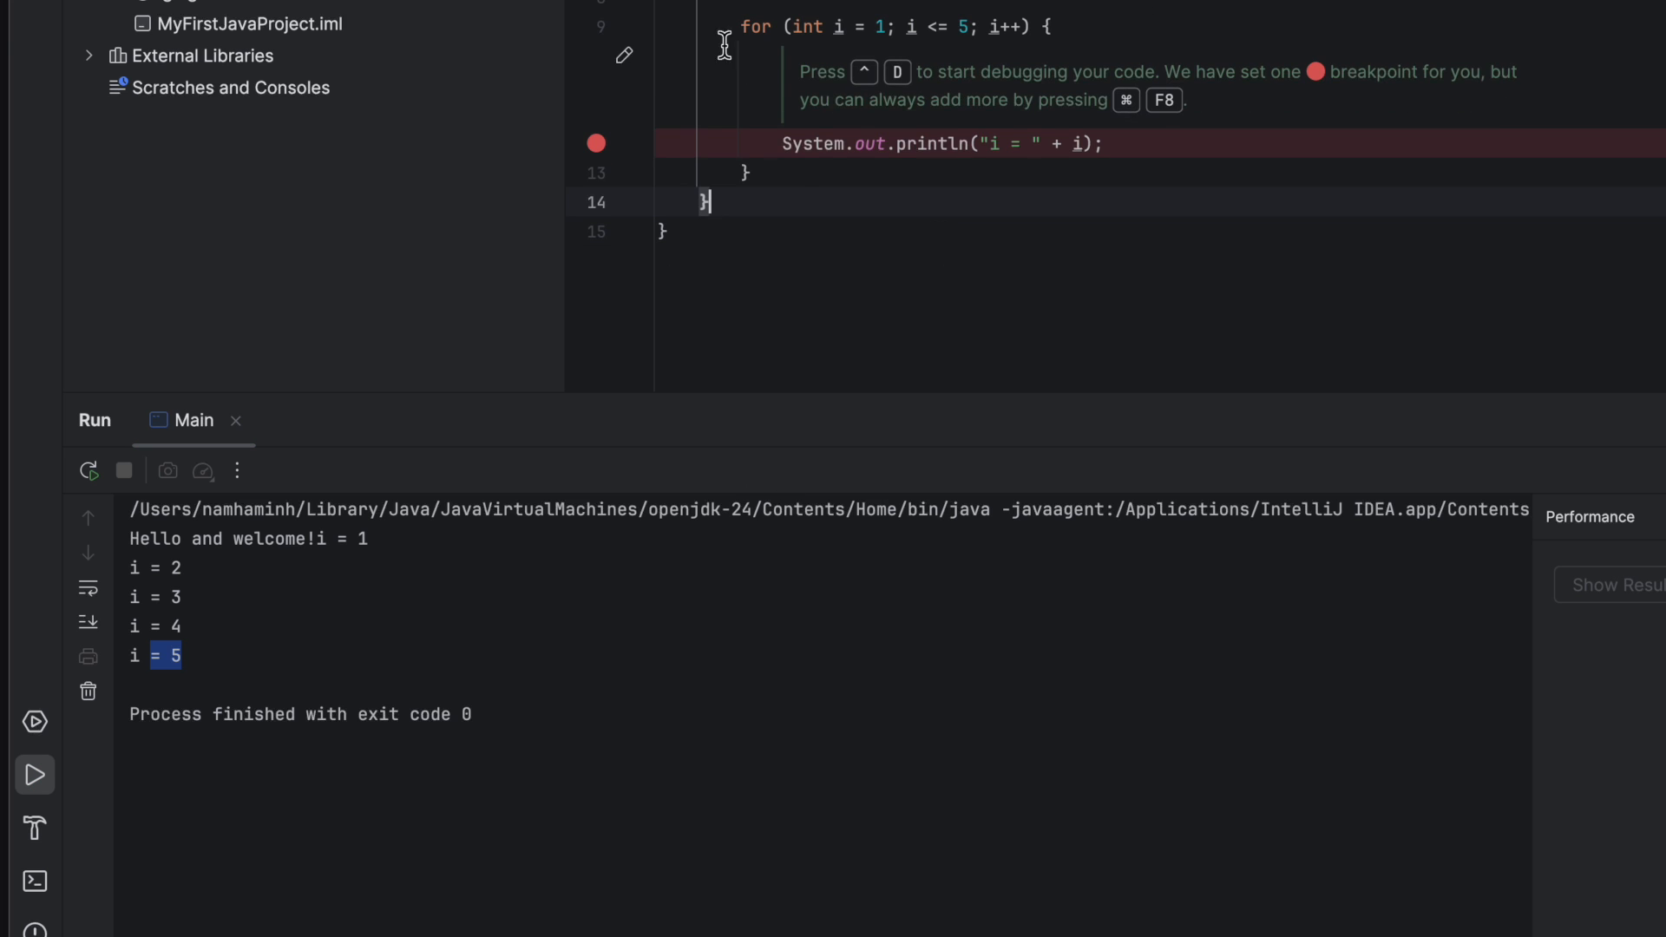
{"action": "left_click_drag", "start_coordinate": [793, 174], "coordinate": [554, 59]}
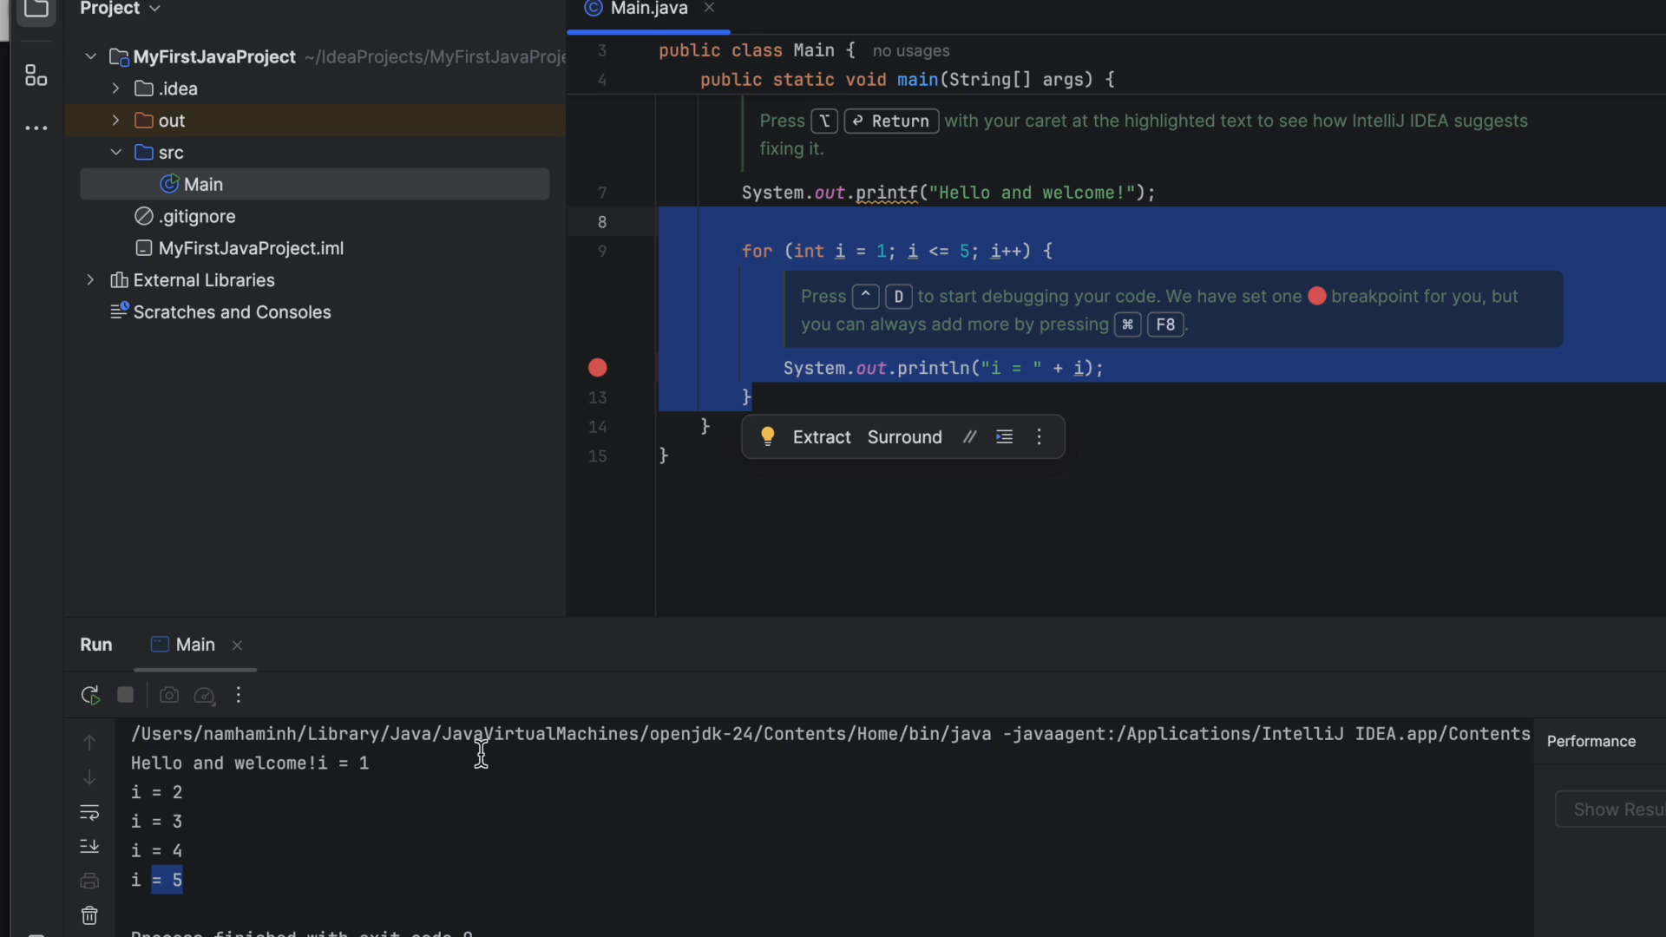
{"action": "left_click_drag", "start_coordinate": [650, 736], "coordinate": [992, 734]}
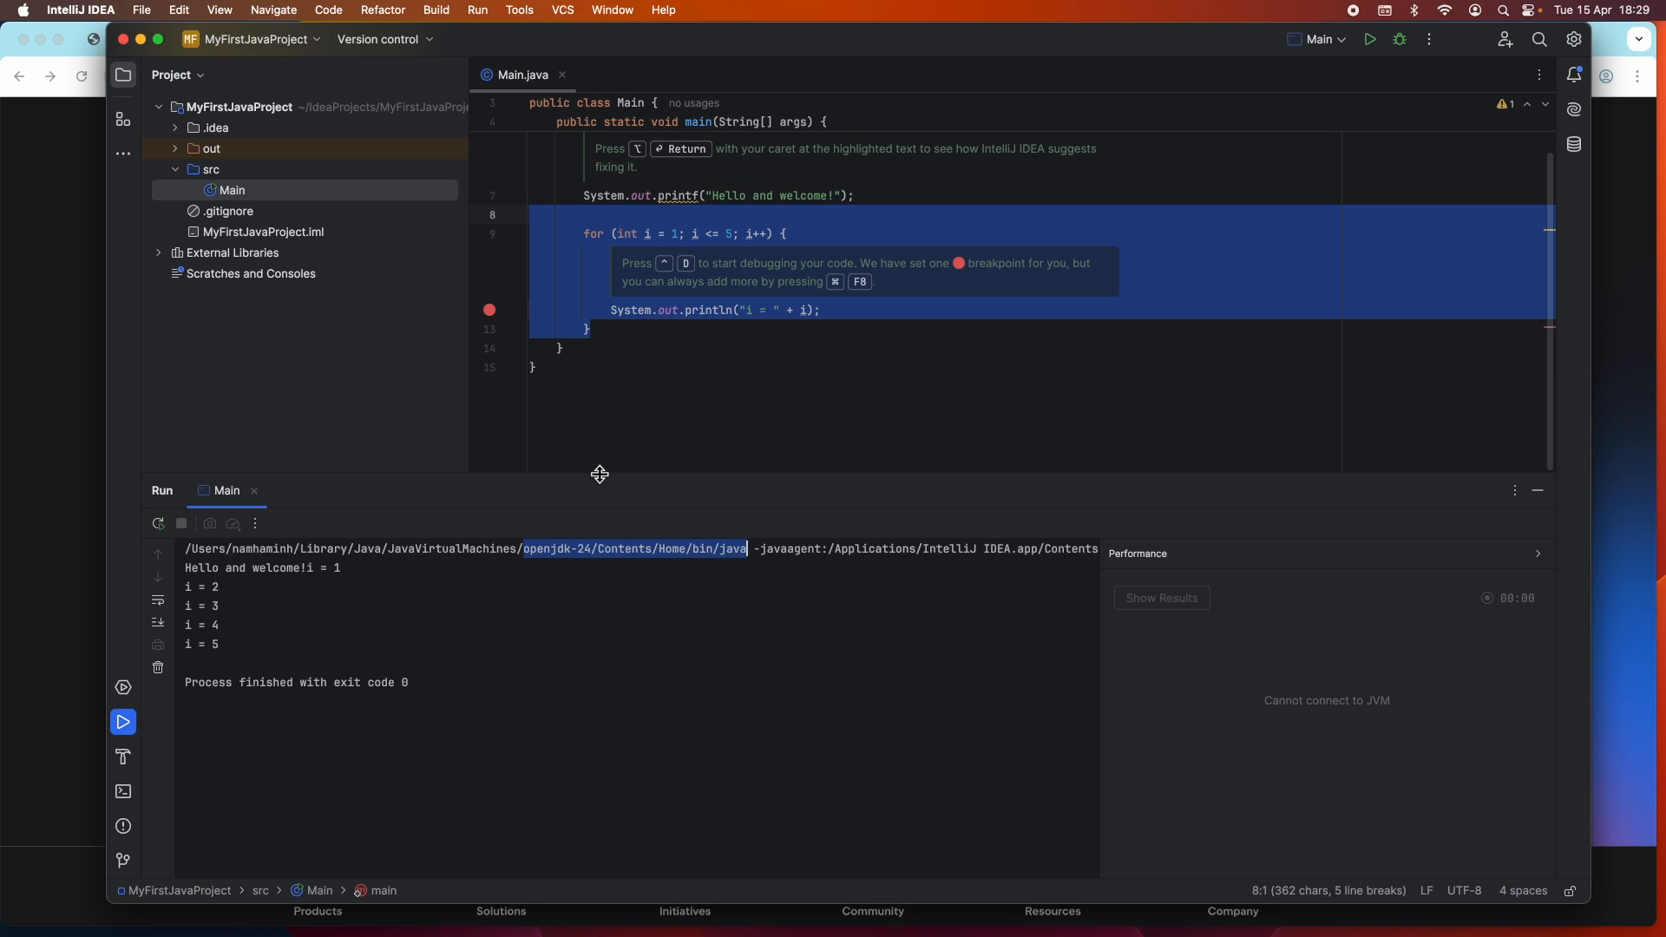
View the IntelliJ IDEA edition, version and licence information, and close it.
{"action": "left_click", "coordinate": [85, 12]}
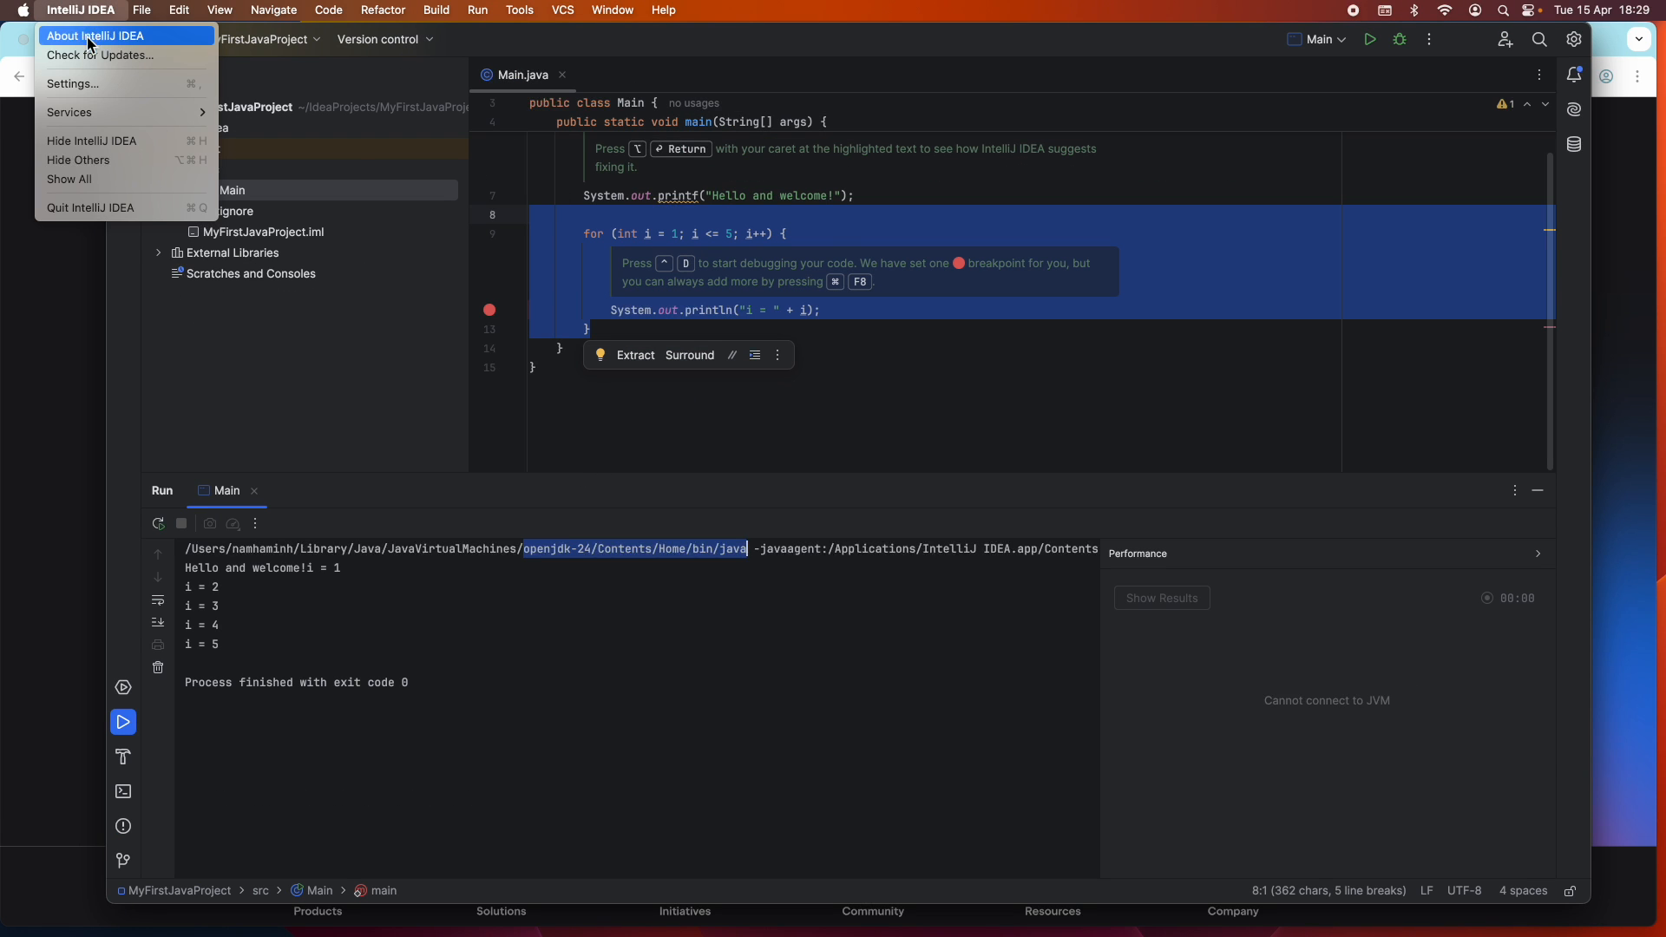
{"action": "left_click", "coordinate": [90, 38]}
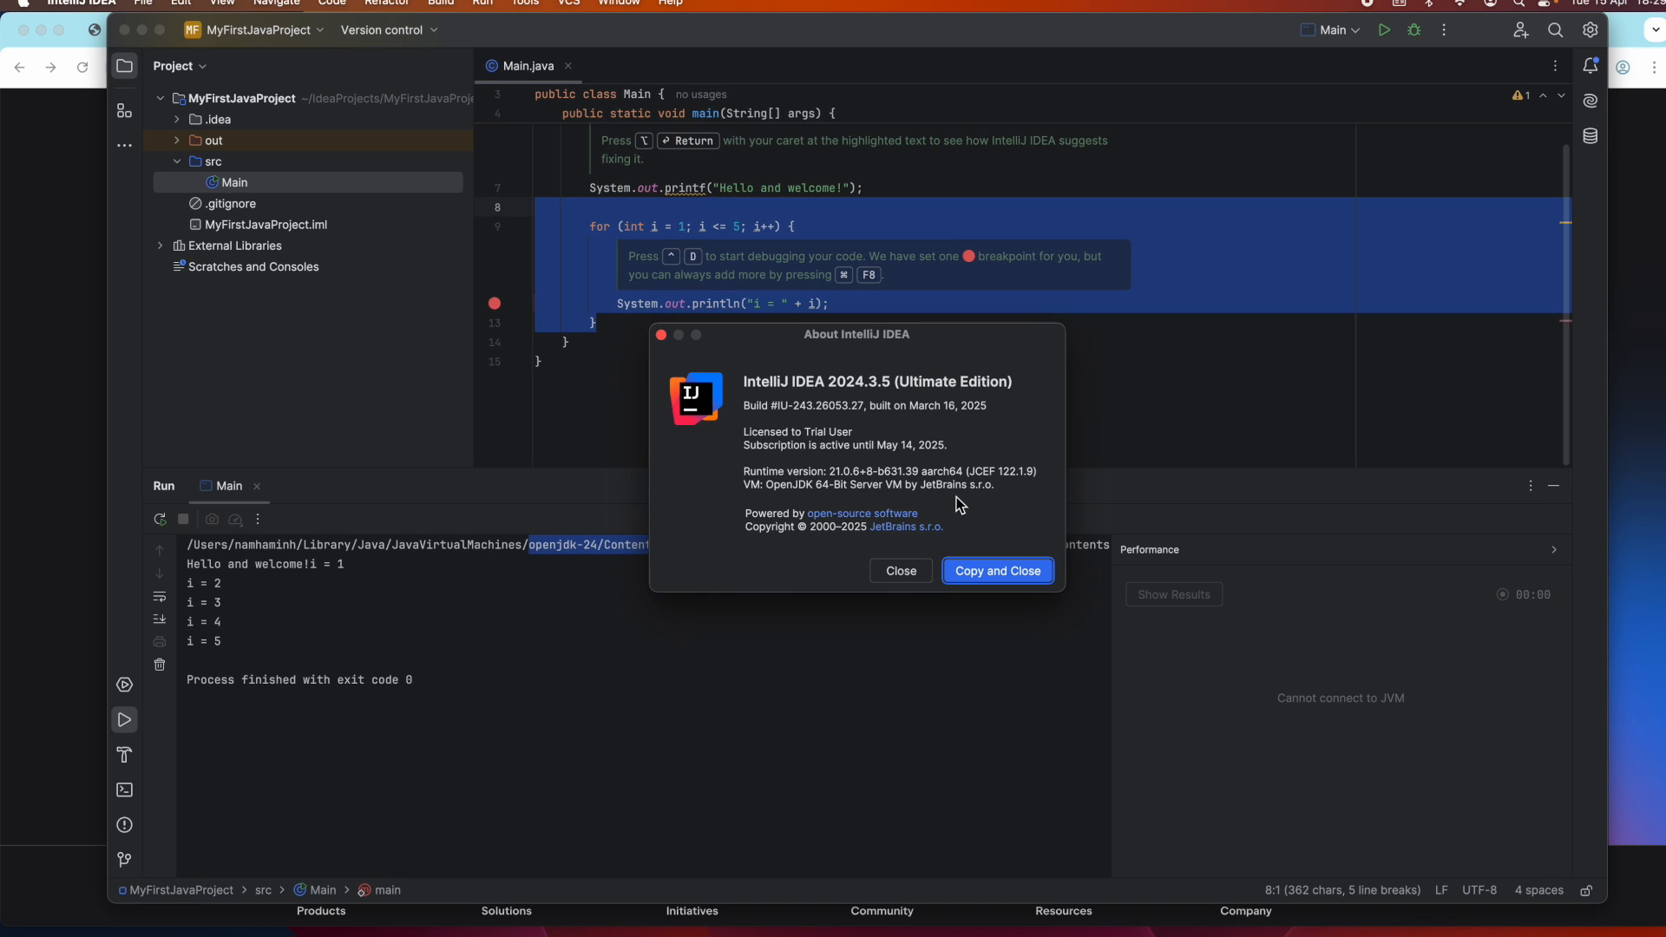
{"action": "left_click", "coordinate": [908, 571]}
{"action": "left_click", "coordinate": [908, 571]}
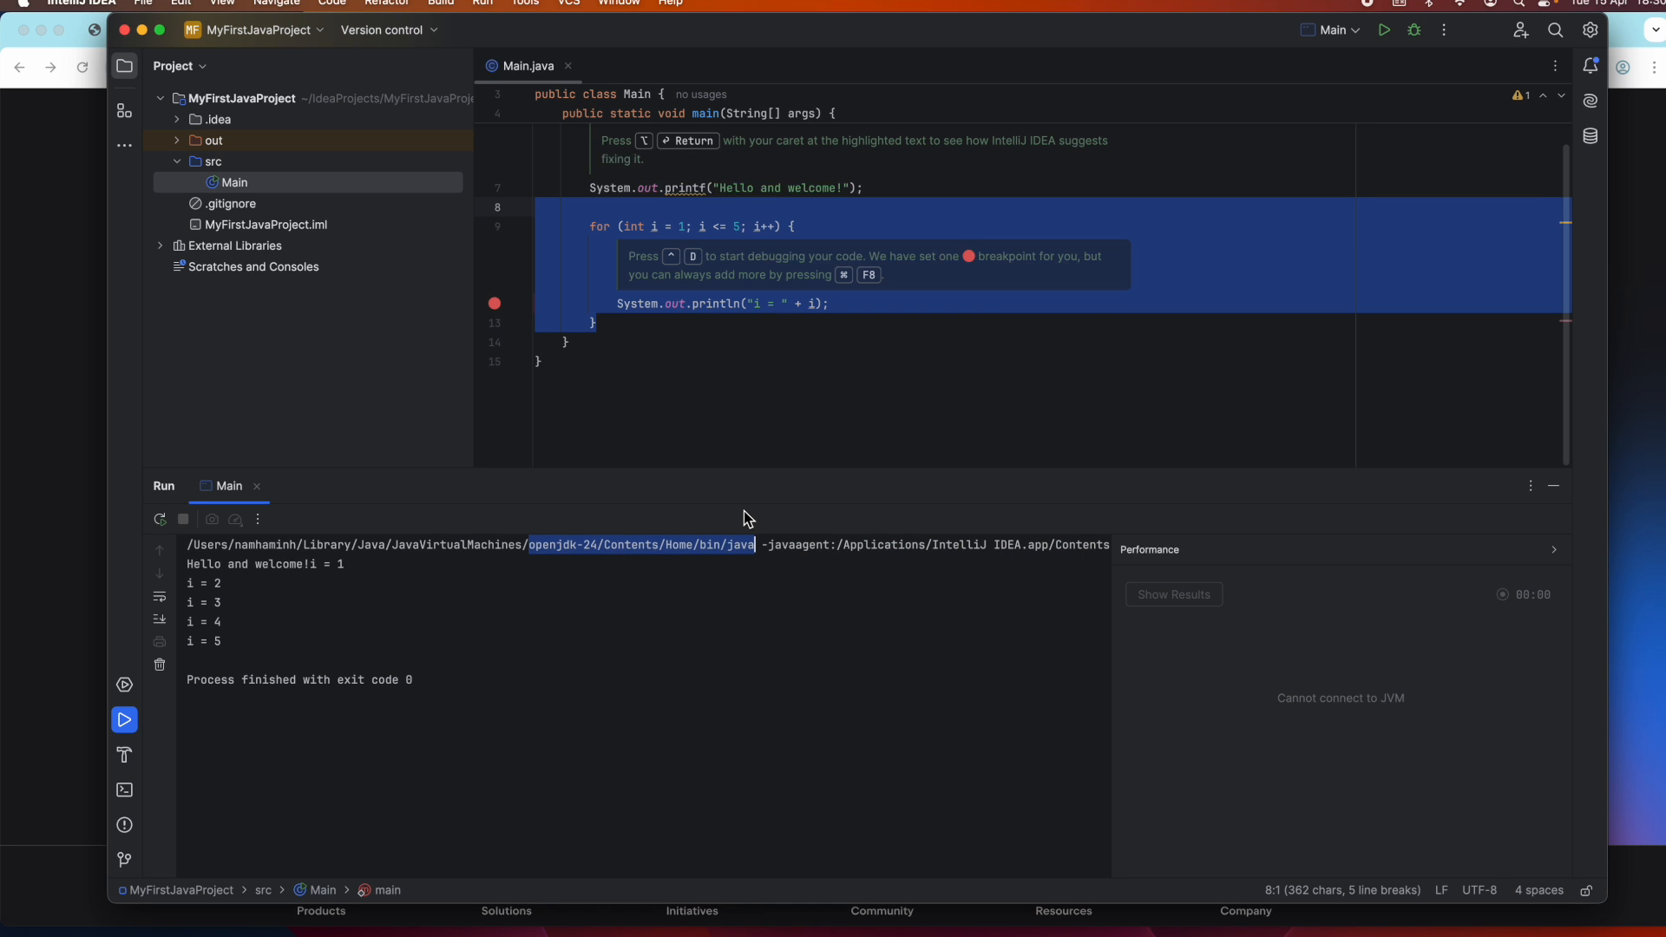